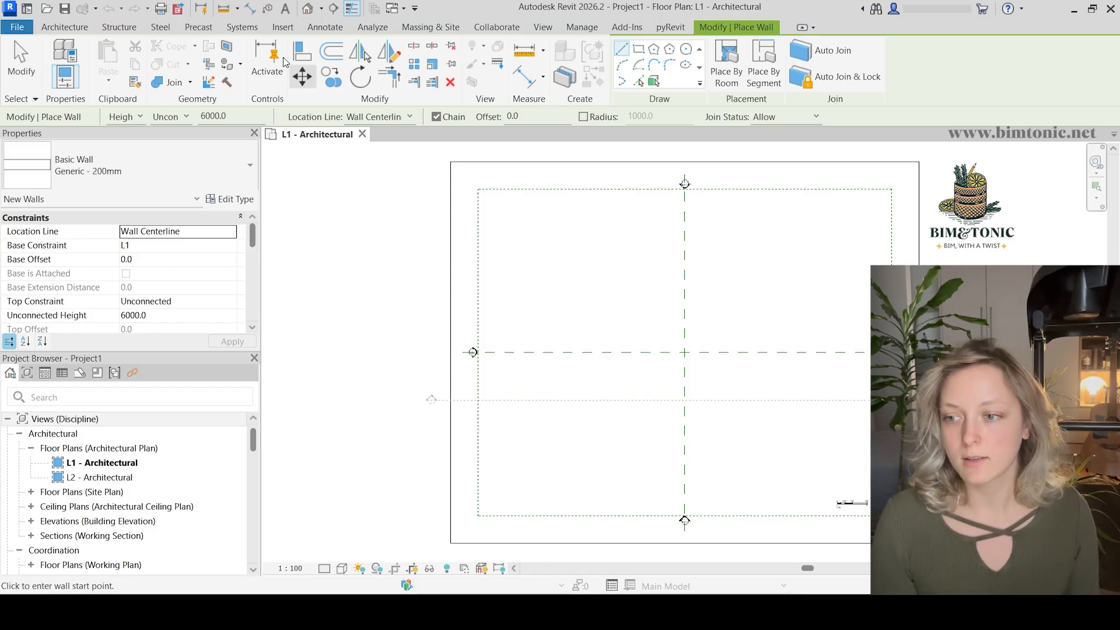
# Step: Draw a horizontal M_Exterior - EIFS on Mtl. Stud wall about 22000 mm long in the L1 floor plan
pyautogui.click(65, 27)
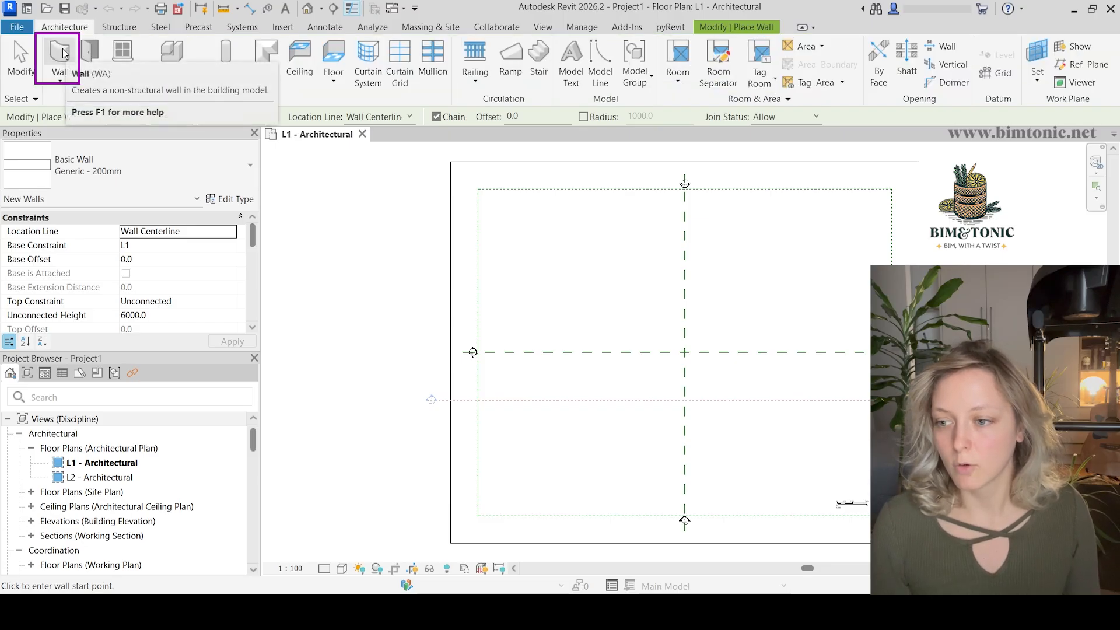
pyautogui.click(139, 163)
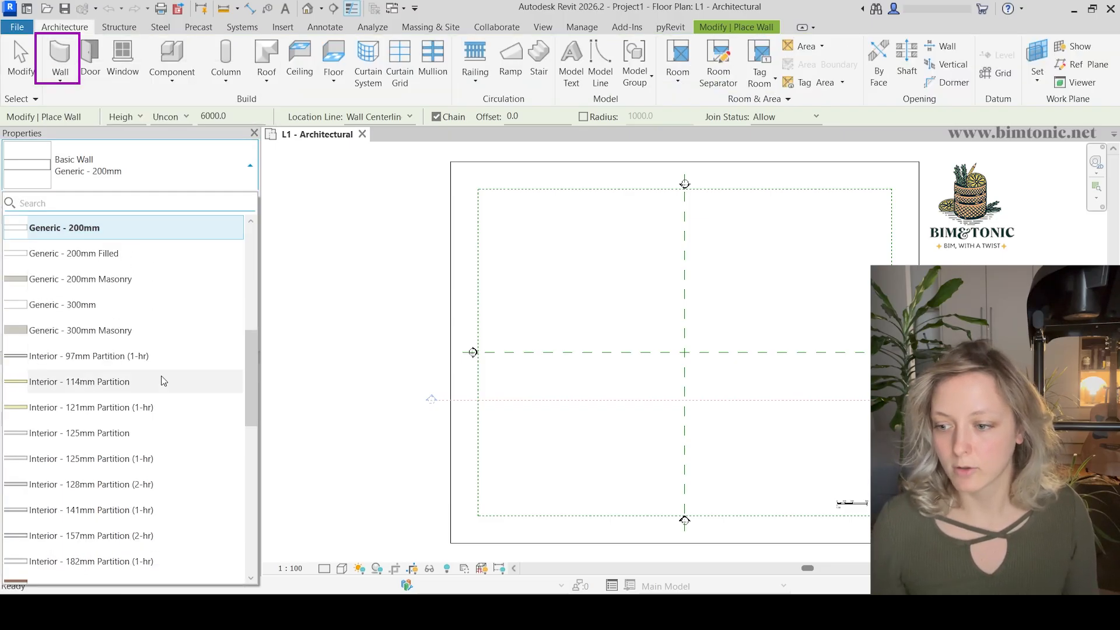
pyautogui.scroll(-3, 164, 408)
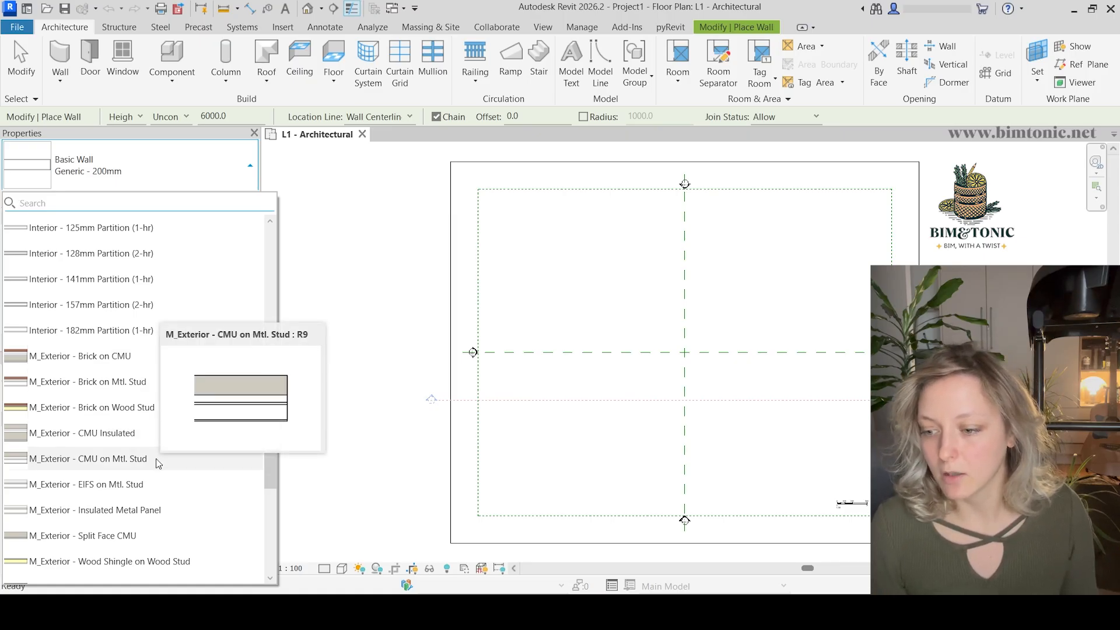
pyautogui.scroll(-2, 150, 510)
pyautogui.scroll(1, 150, 512)
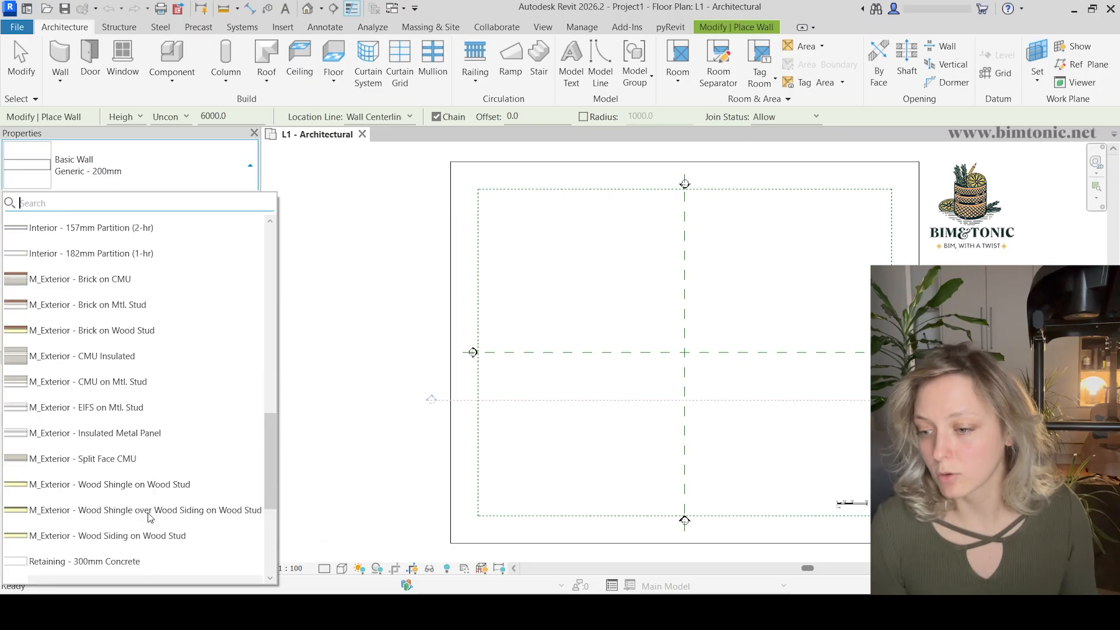
pyautogui.click(152, 418)
pyautogui.scroll(1, 721, 427)
pyautogui.click(551, 318)
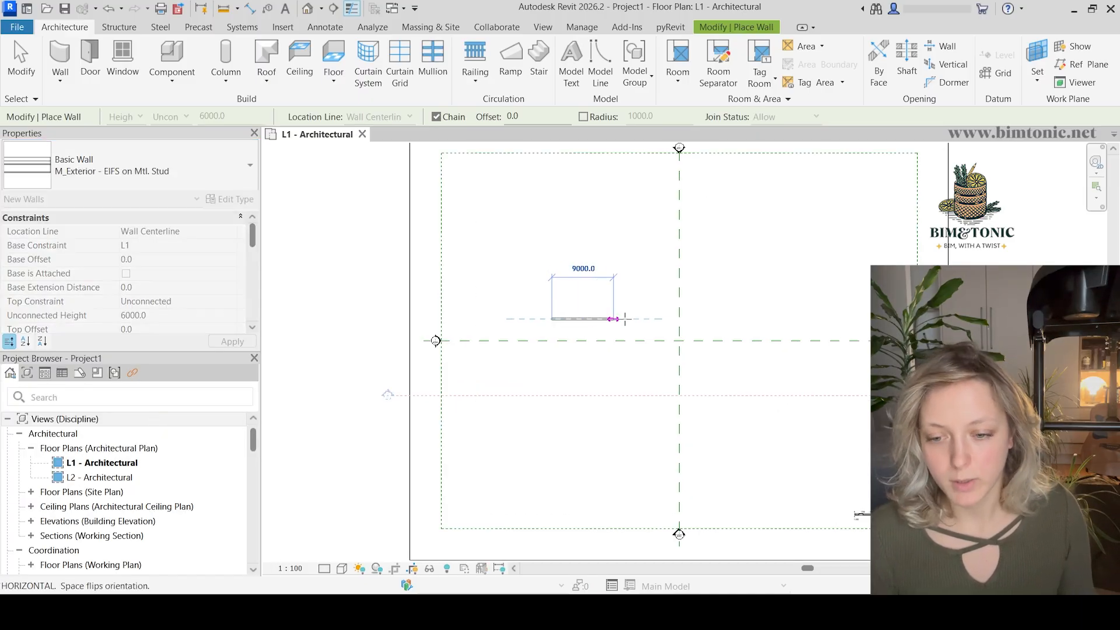
pyautogui.click(702, 318)
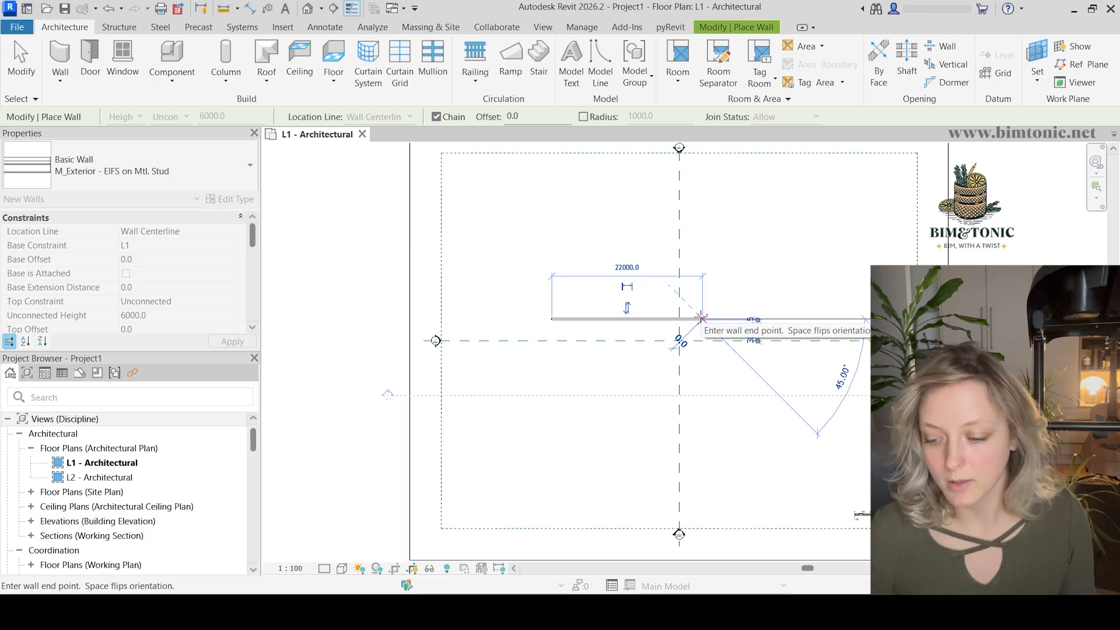
pyautogui.press('Escape')
pyautogui.press('Escape')
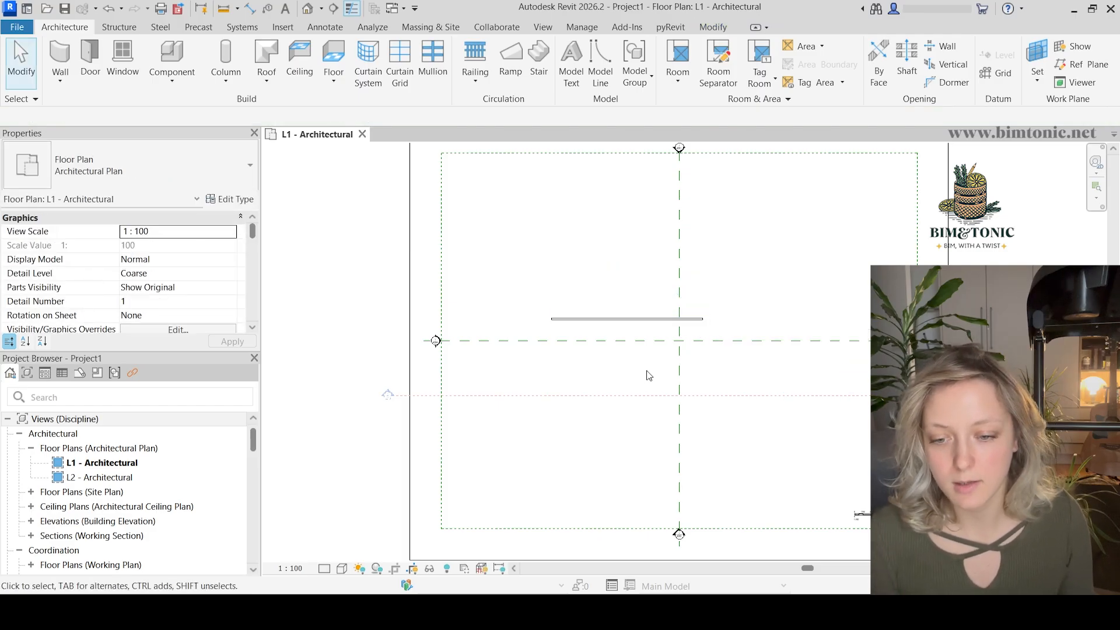
# Step: Set the L1 floor plan's detail level to Fine and view the wall's layers up close
pyautogui.scroll(3, 645, 380)
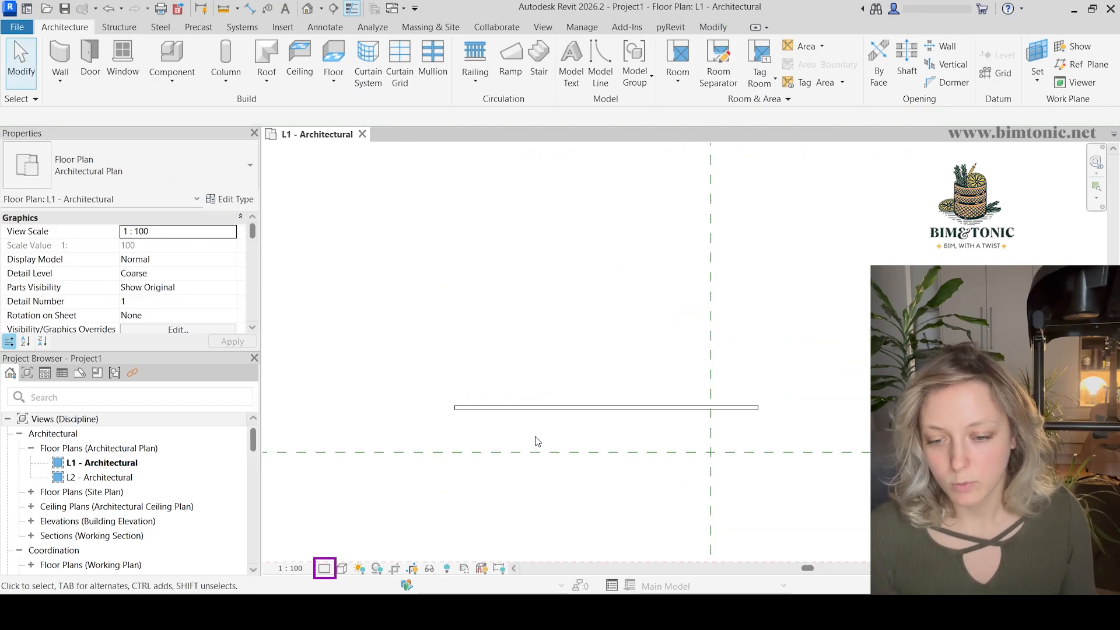
pyautogui.click(324, 569)
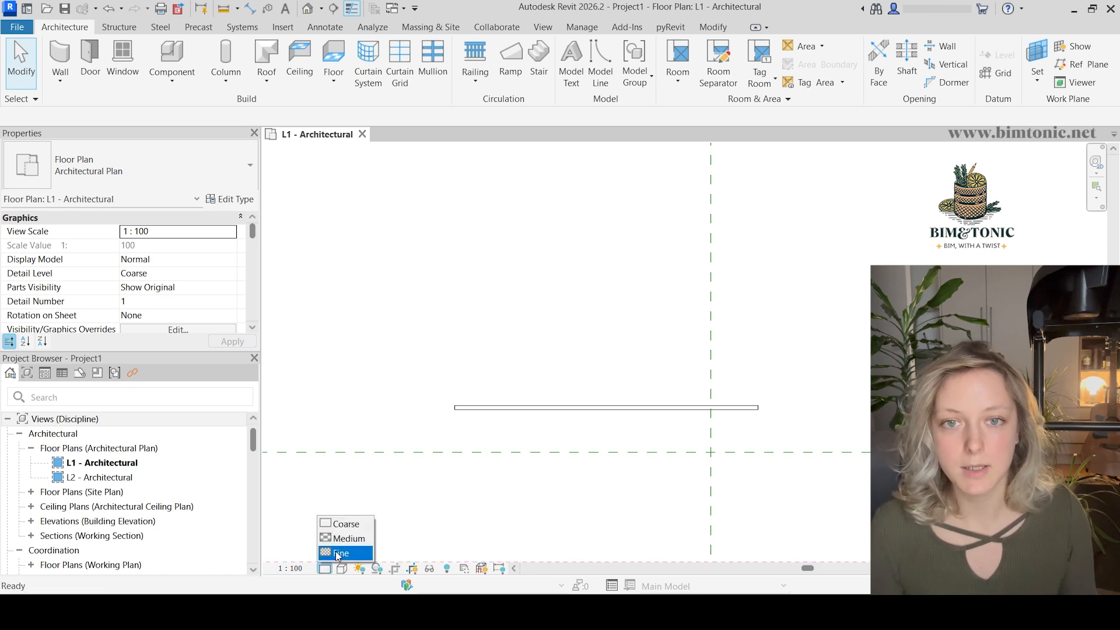
pyautogui.click(340, 553)
pyautogui.scroll(4, 470, 436)
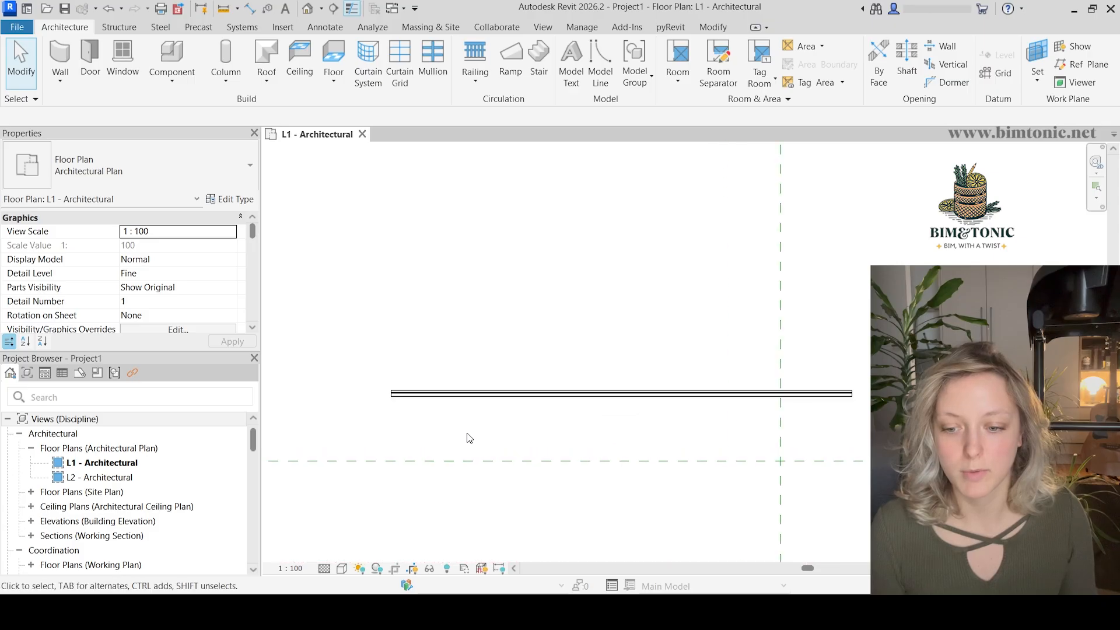
pyautogui.scroll(1, 467, 432)
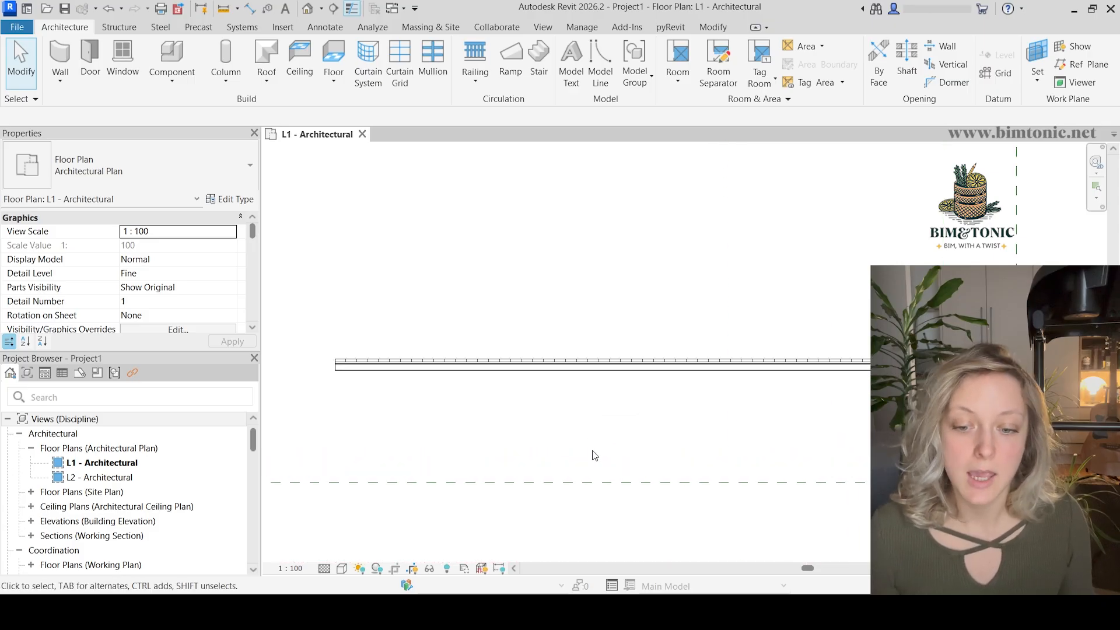
pyautogui.moveTo(574, 479); pyautogui.dragTo(514, 476, button='middle')
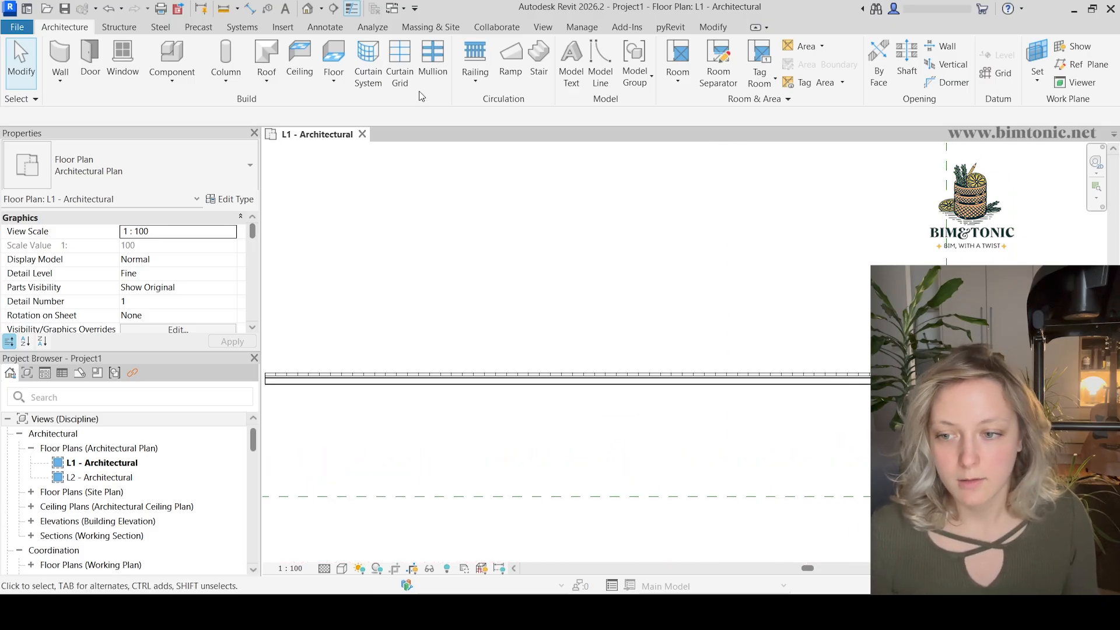
# Step: Open the default 3D view and set its detail level to Fine
pyautogui.click(308, 9)
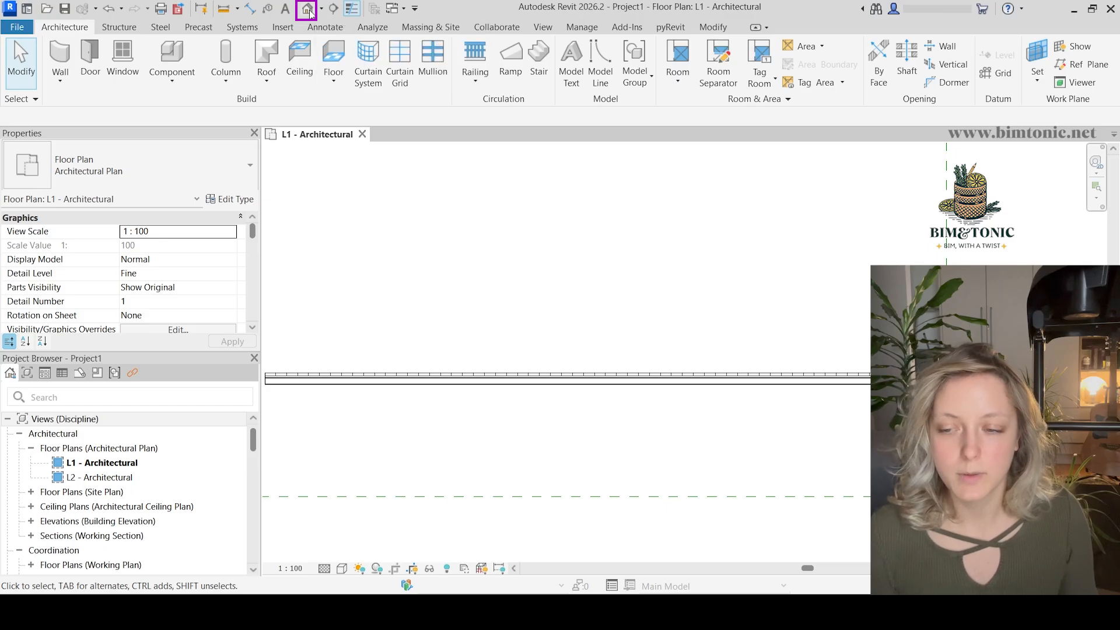
pyautogui.scroll(4, 719, 360)
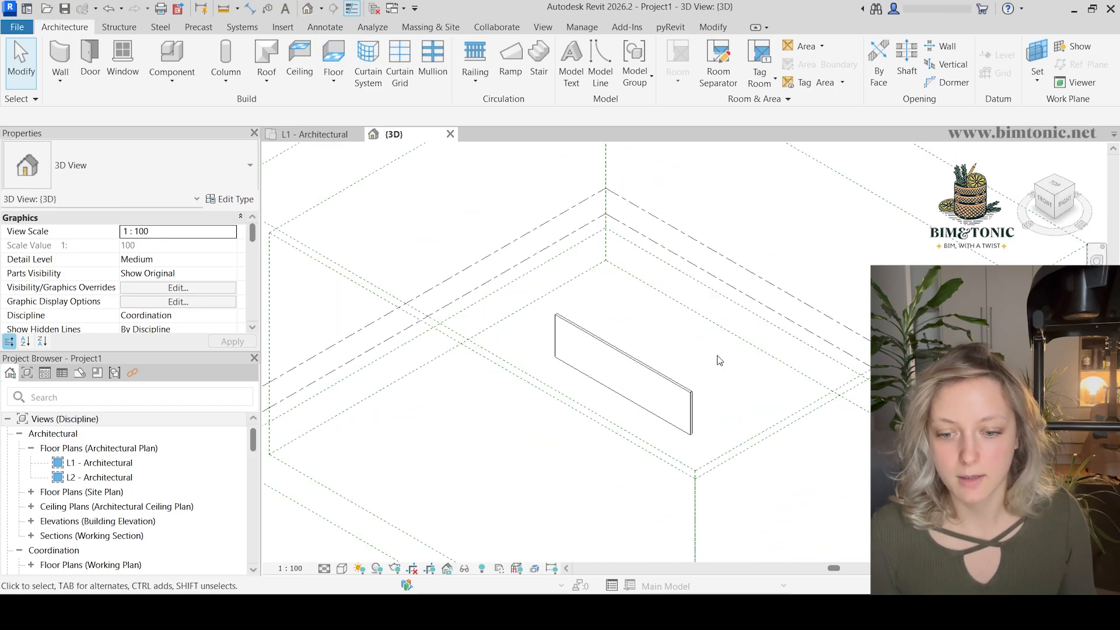
pyautogui.moveTo(719, 360); pyautogui.dragTo(712, 382, button='middle')
pyautogui.click(324, 569)
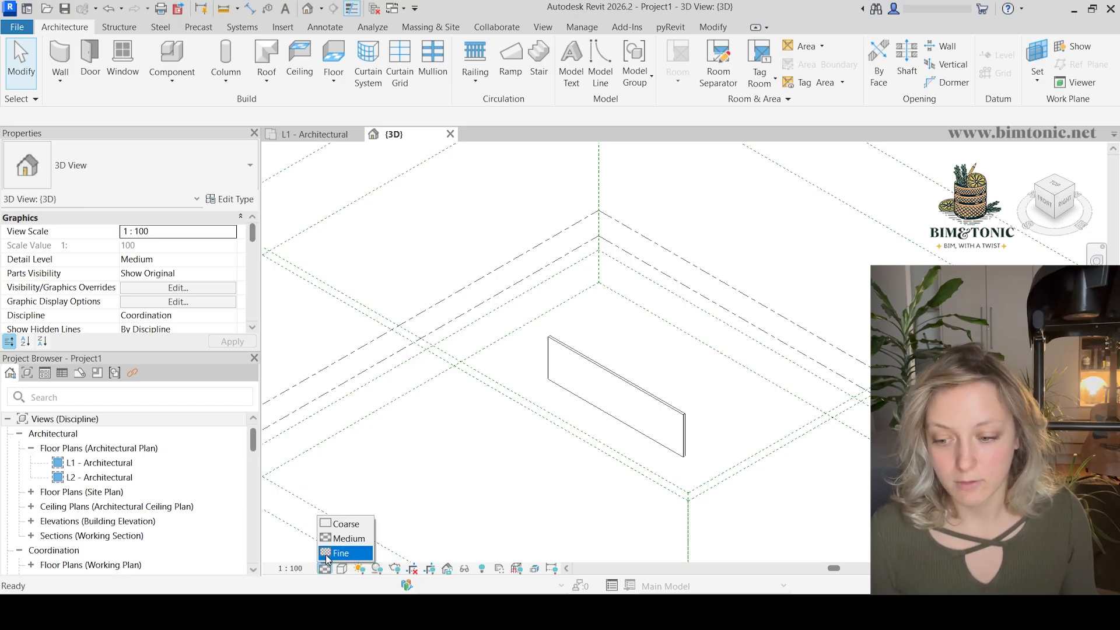
pyautogui.click(326, 554)
pyautogui.scroll(3, 655, 400)
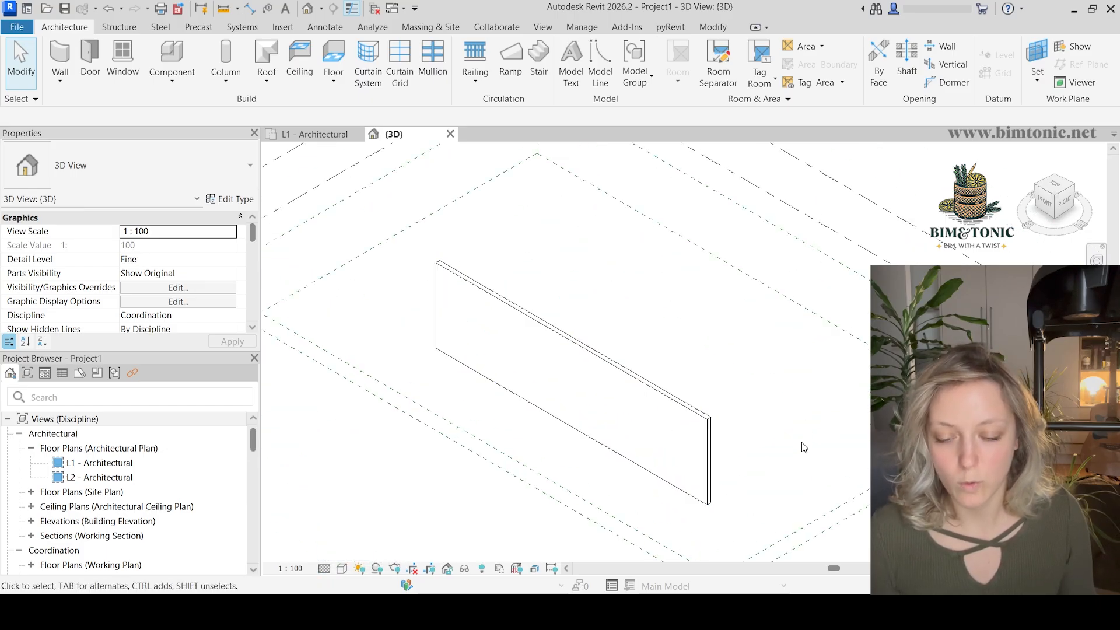
pyautogui.scroll(2, 693, 408)
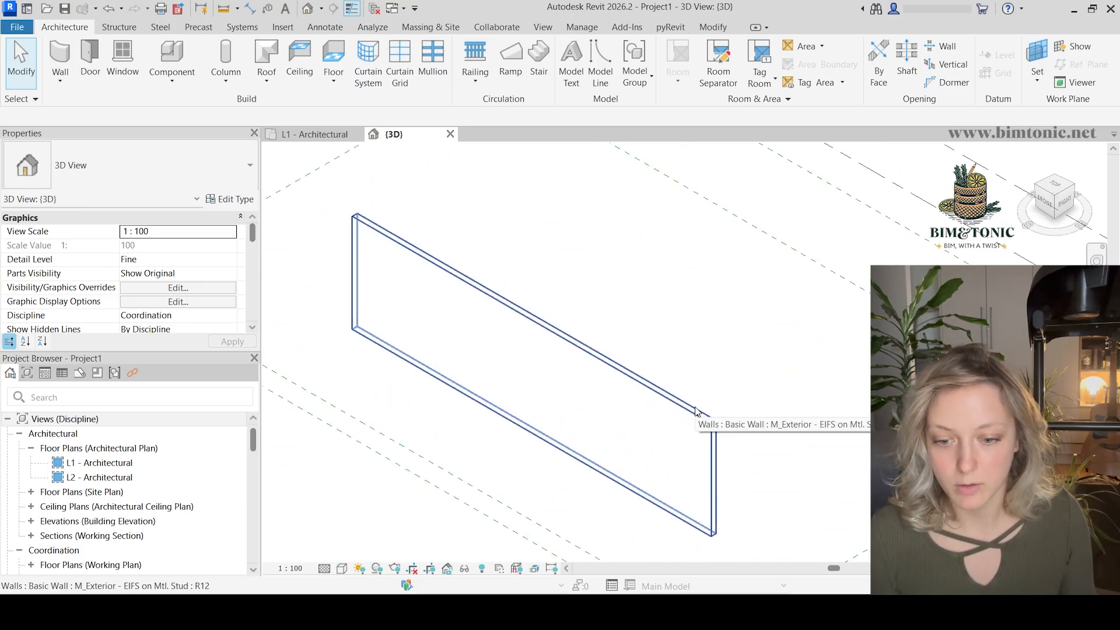
# Step: Create parts from the wall and examine its separate layers at the upper corner
pyautogui.click(667, 420)
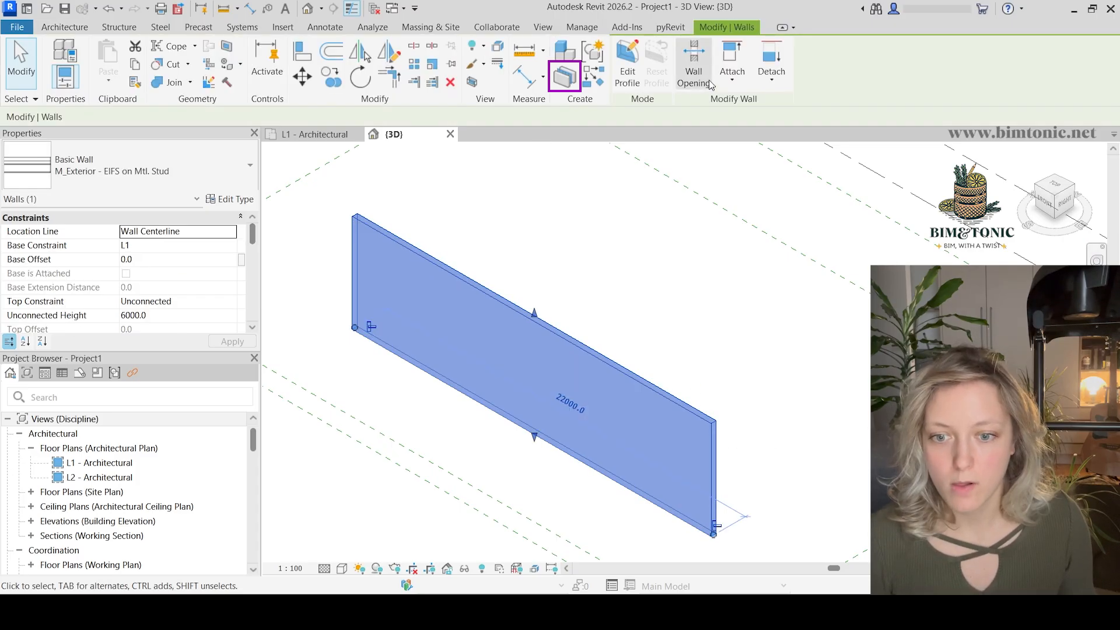
pyautogui.click(561, 83)
pyautogui.scroll(1, 583, 380)
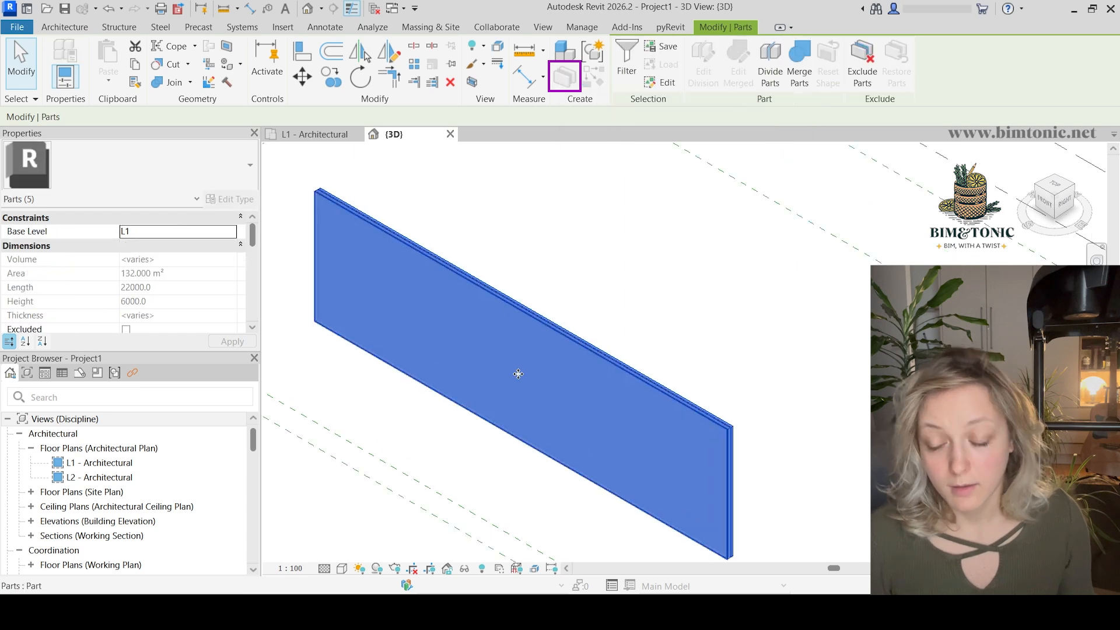
pyautogui.moveTo(462, 373); pyautogui.dragTo(525, 376, button='middle')
pyautogui.scroll(6, 782, 408)
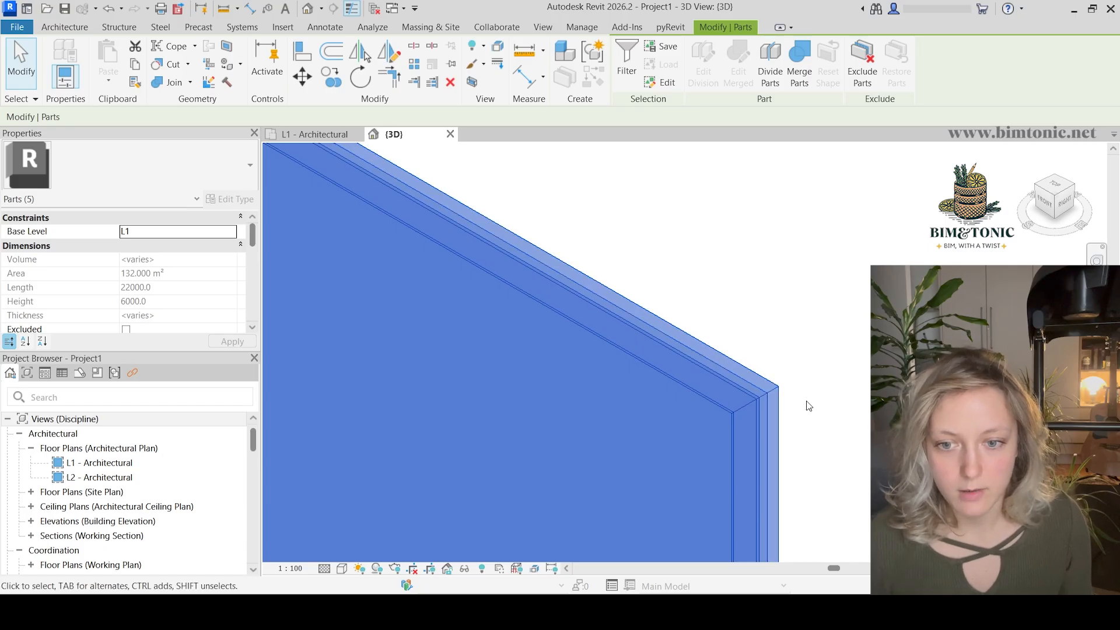
pyautogui.scroll(-2, 808, 405)
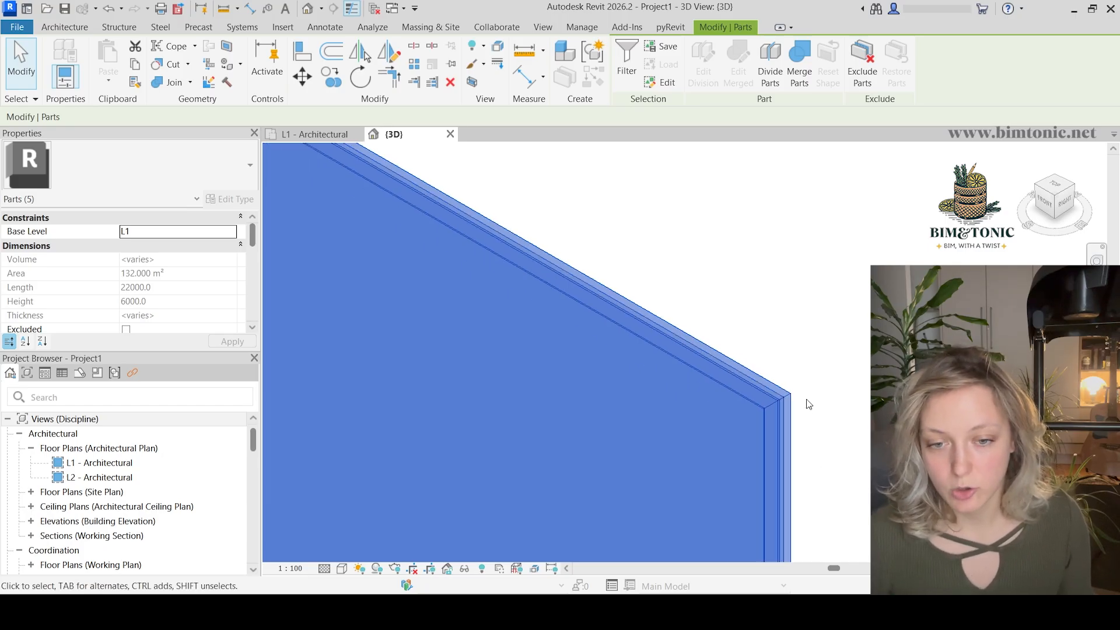
pyautogui.scroll(-3, 808, 404)
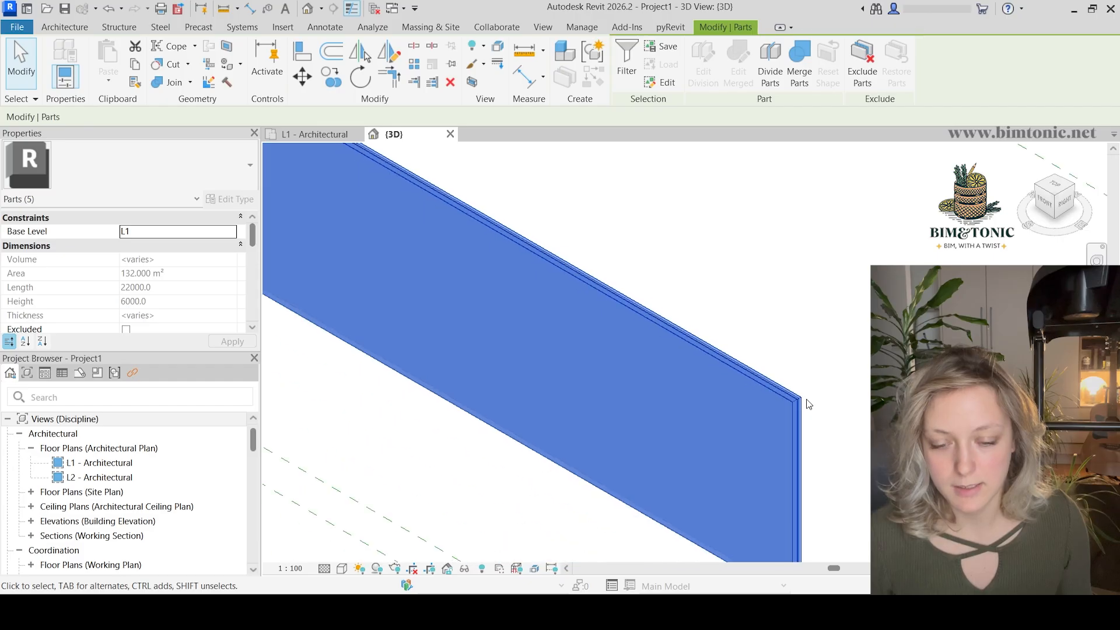
pyautogui.scroll(-1, 808, 404)
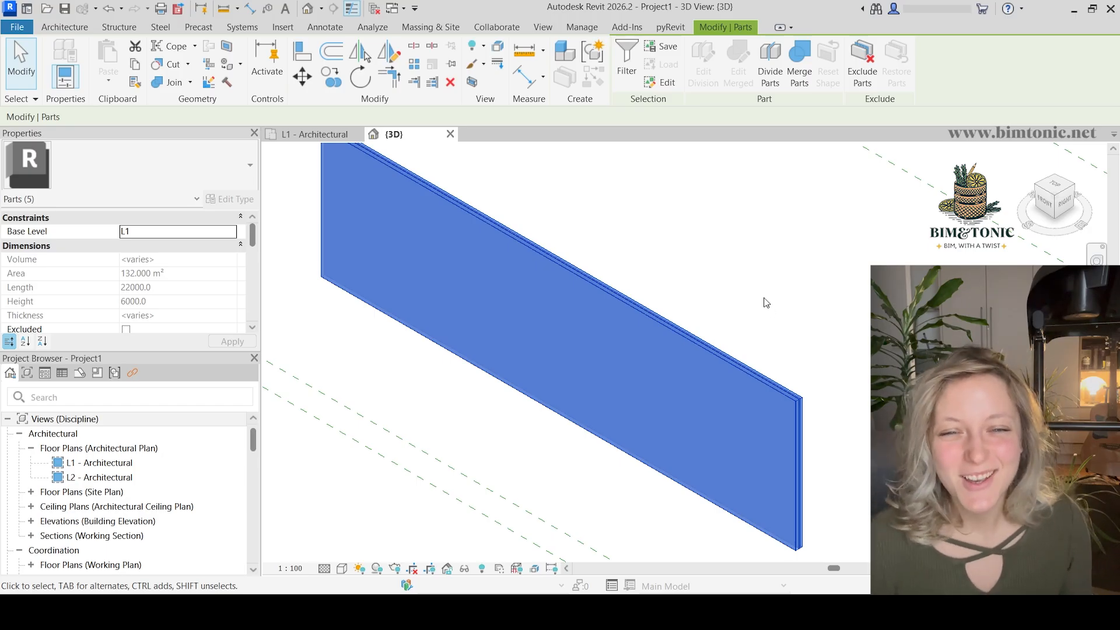
# Step: Start dividing the wall's front layer part and pick its front face as the work plane for the division sketch
pyautogui.click(712, 385)
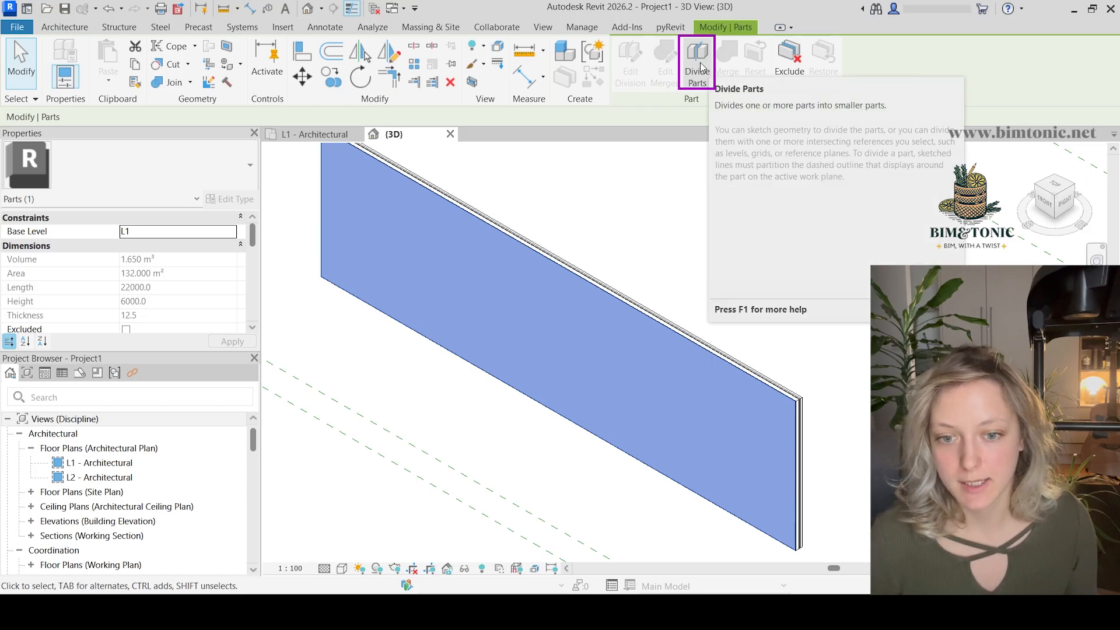
pyautogui.click(699, 66)
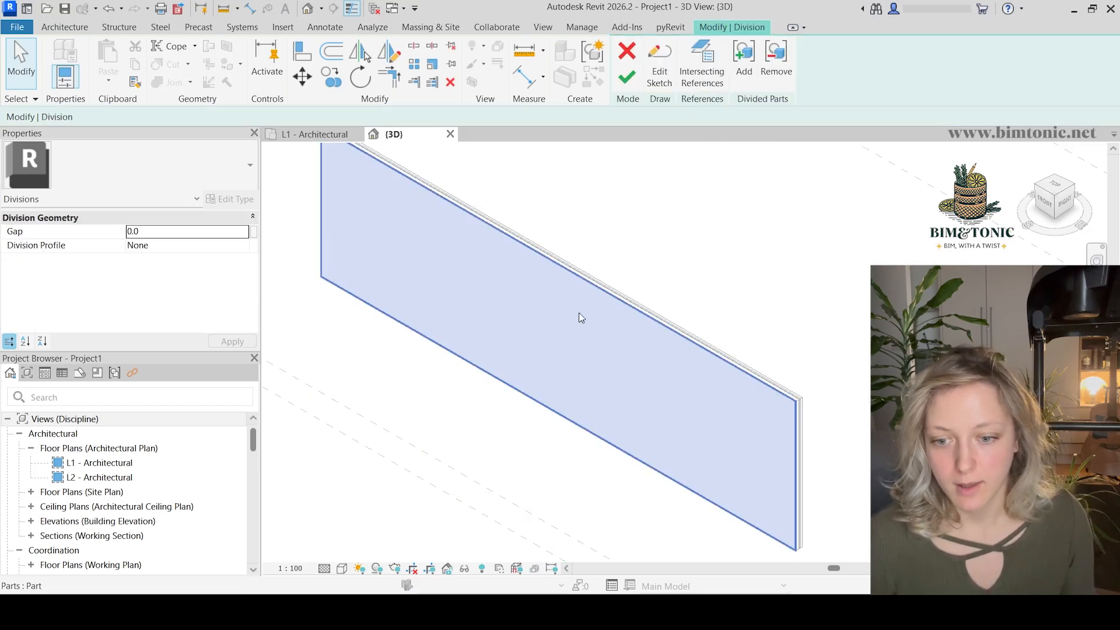
pyautogui.scroll(1, 581, 318)
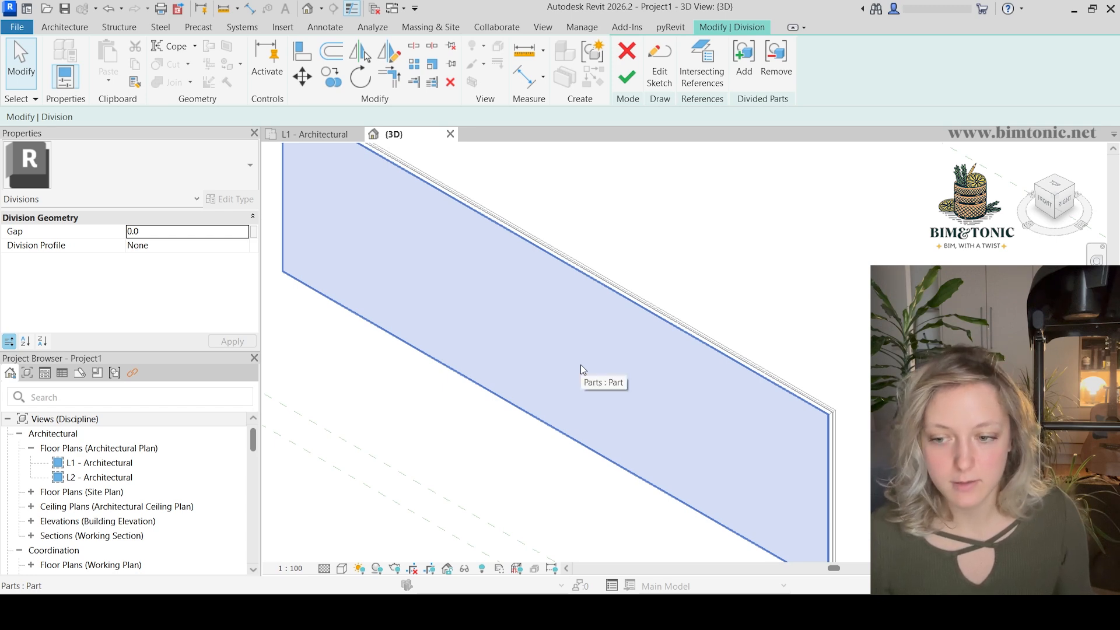
pyautogui.scroll(-1, 581, 366)
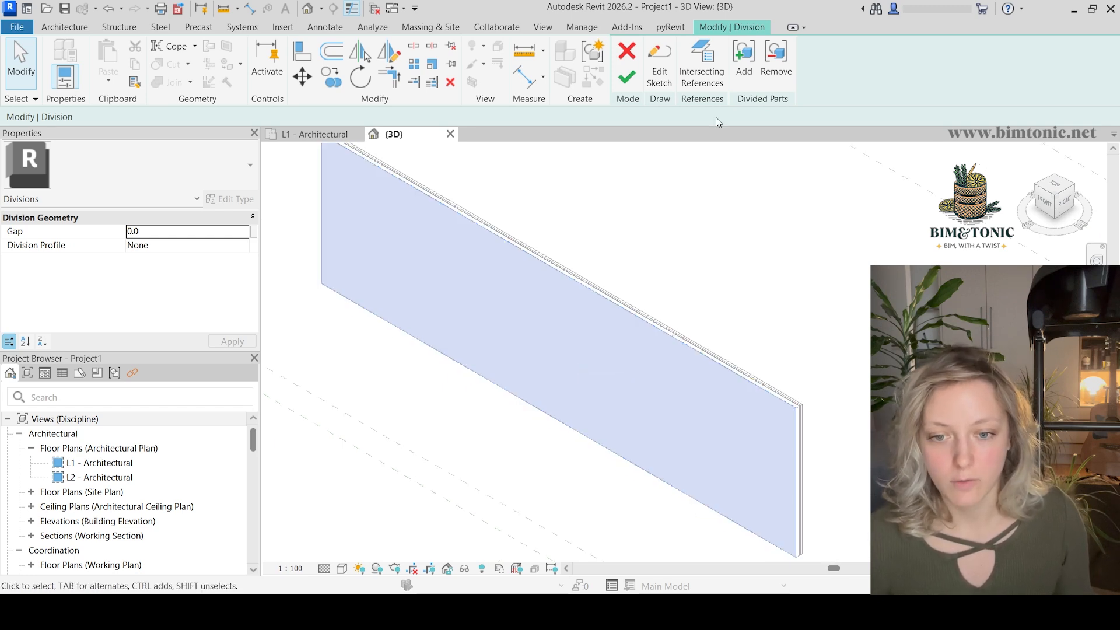
pyautogui.click(658, 81)
pyautogui.click(653, 49)
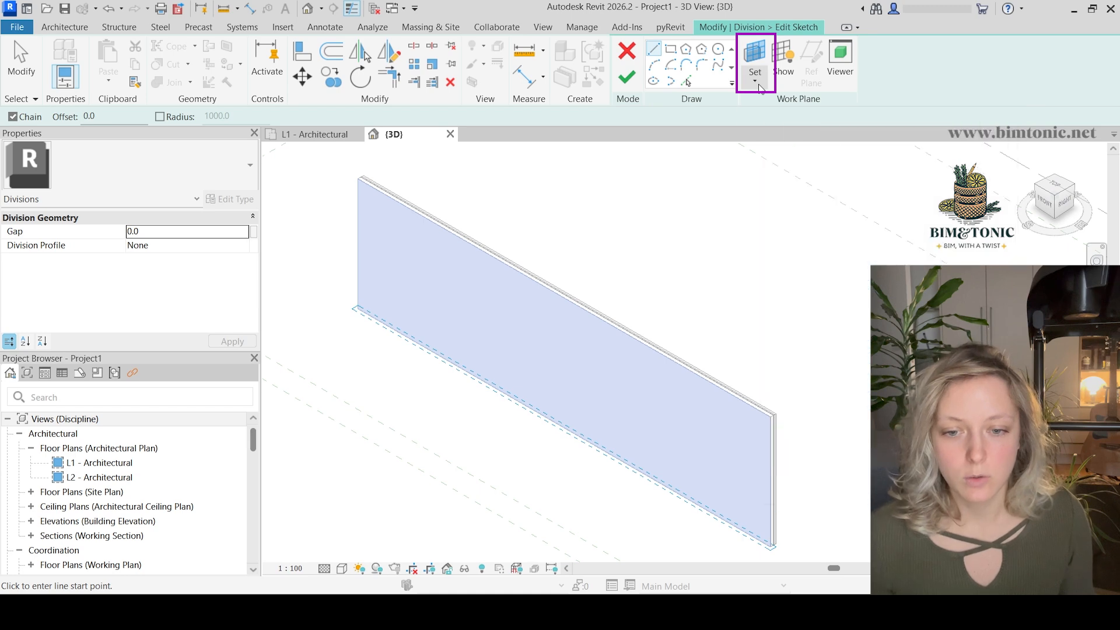
pyautogui.click(758, 86)
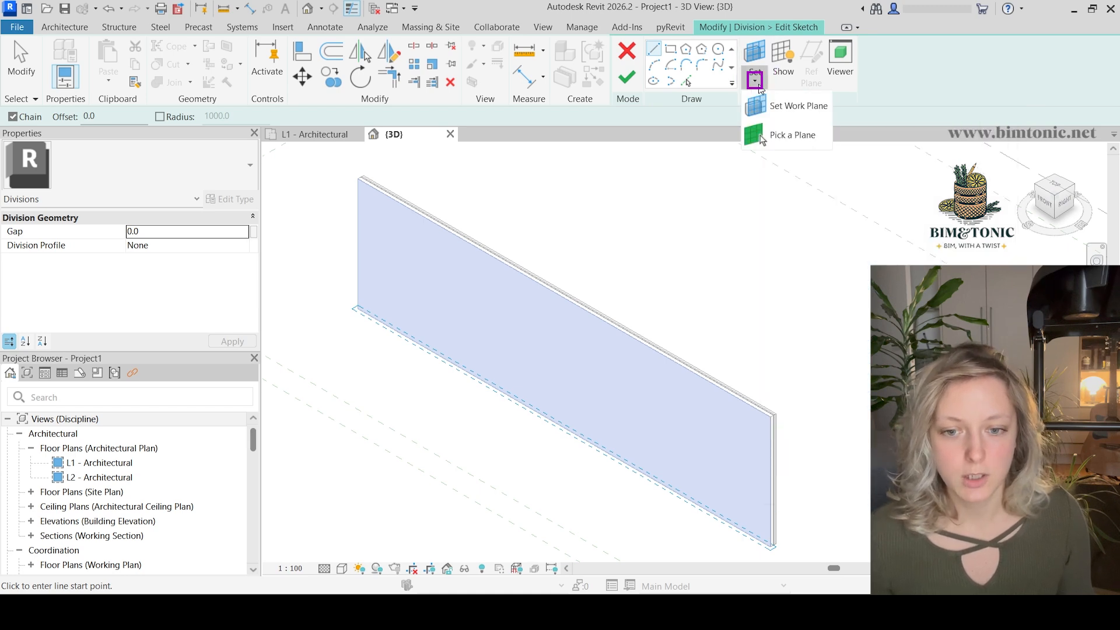
pyautogui.click(773, 138)
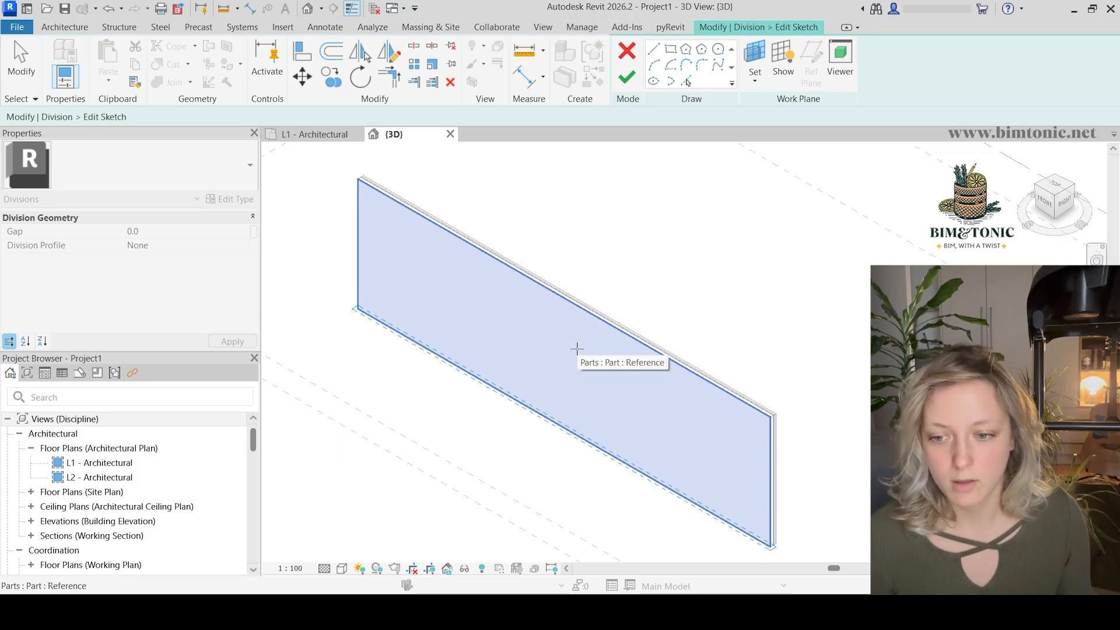
# Step: Sketch a rectangle of about 22305 × 6305 mm along the dashed outline around the front part
pyautogui.press('l')
pyautogui.press('i')
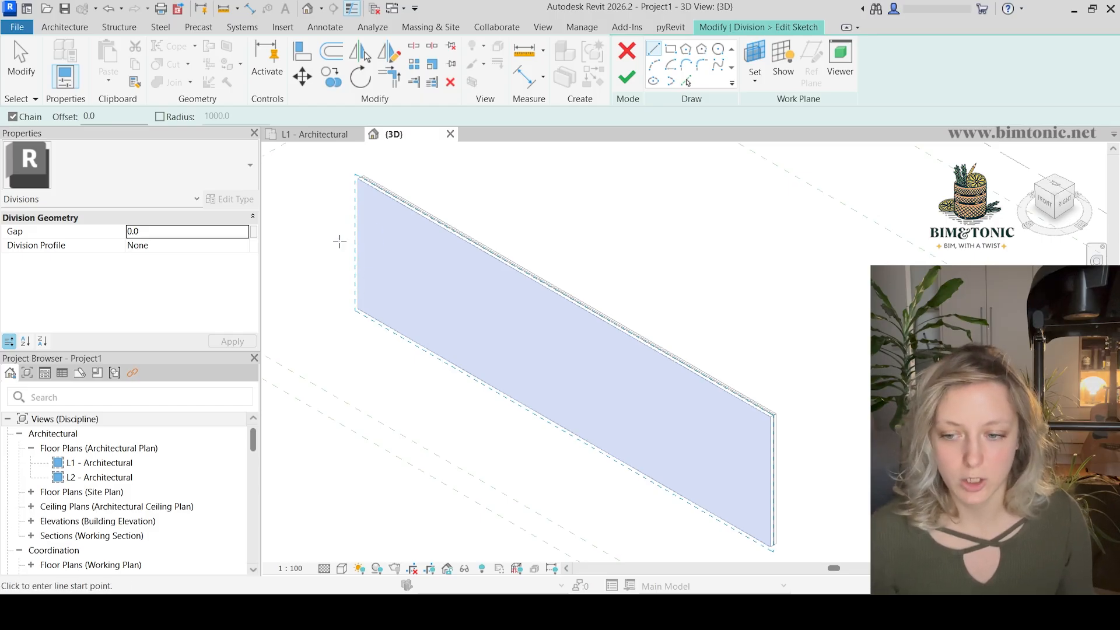
pyautogui.click(672, 51)
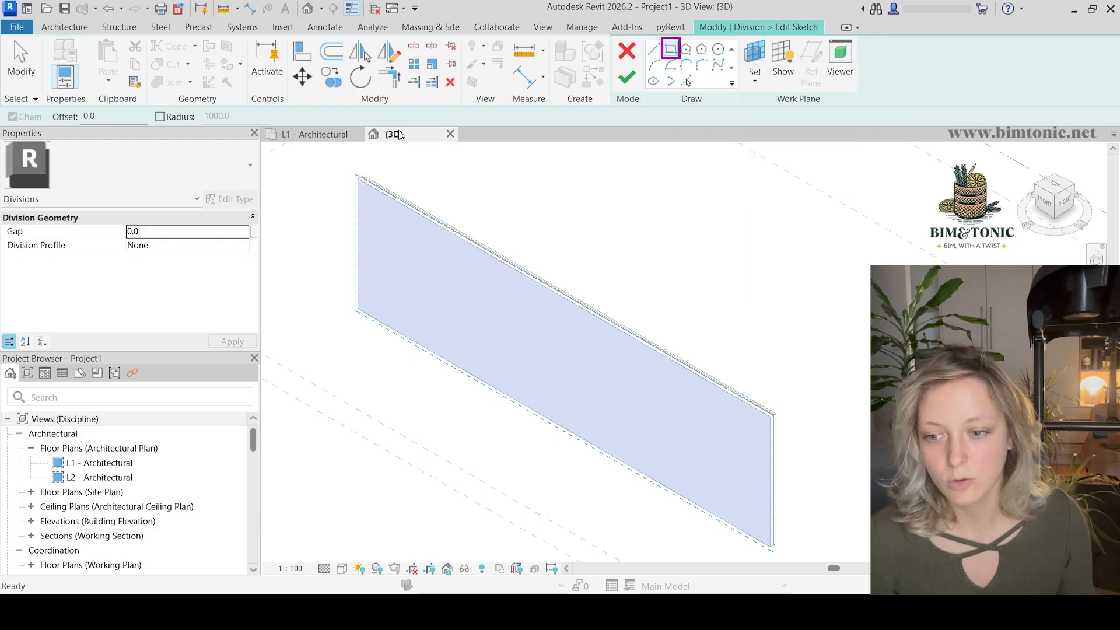
pyautogui.click(354, 174)
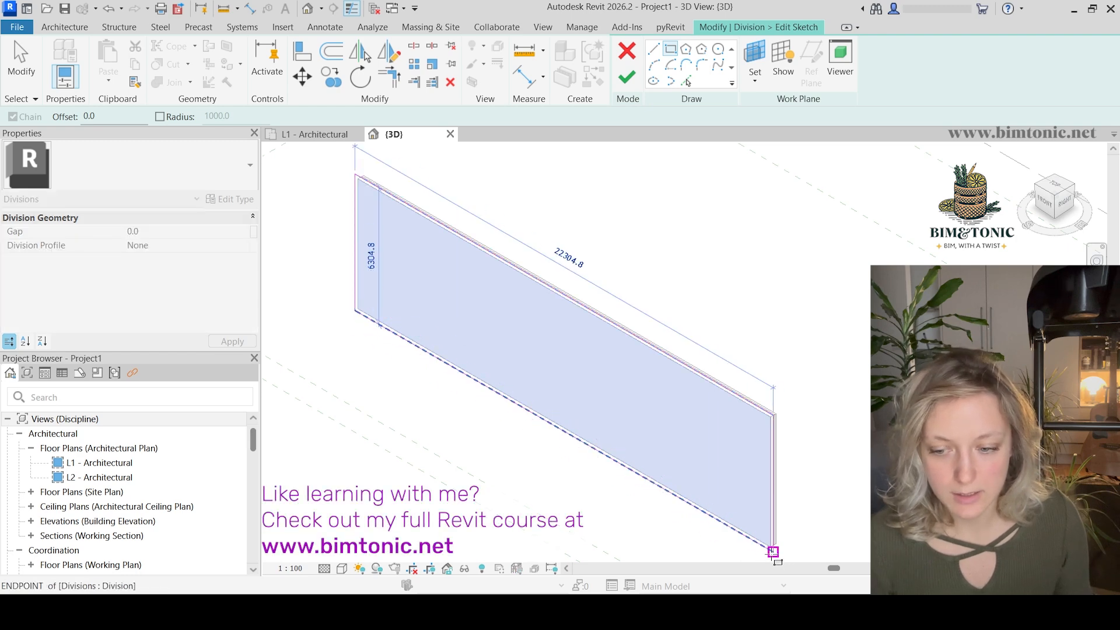
pyautogui.click(772, 551)
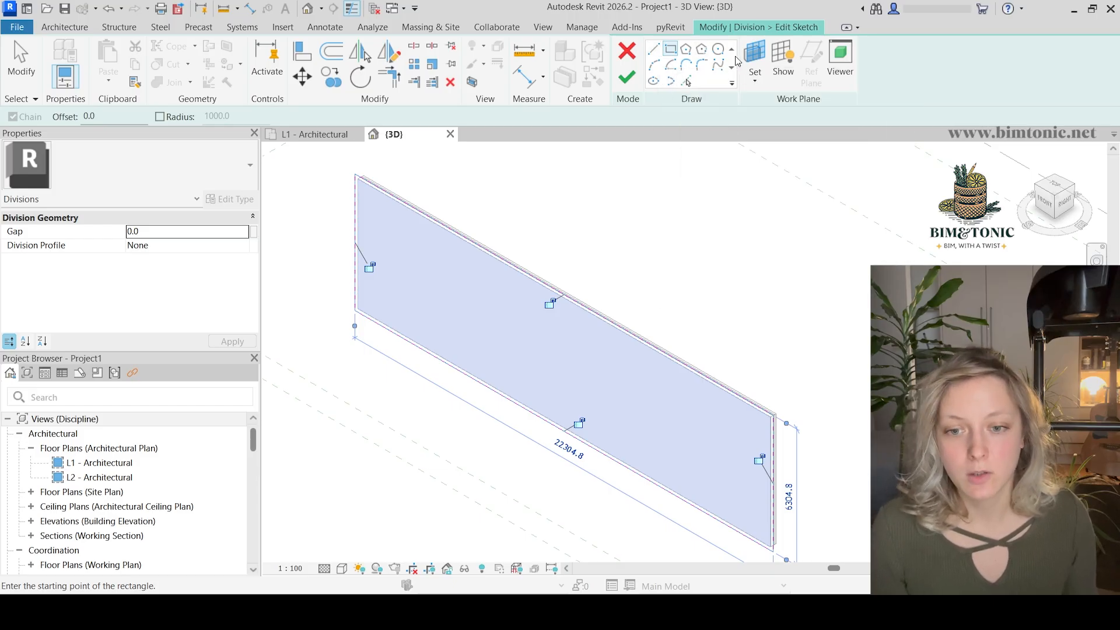
# Step: Sketch five vertical division lines across the rectangle's height, the first about 2000 mm from its left end and the fourth 1500 mm past the third
pyautogui.click(653, 51)
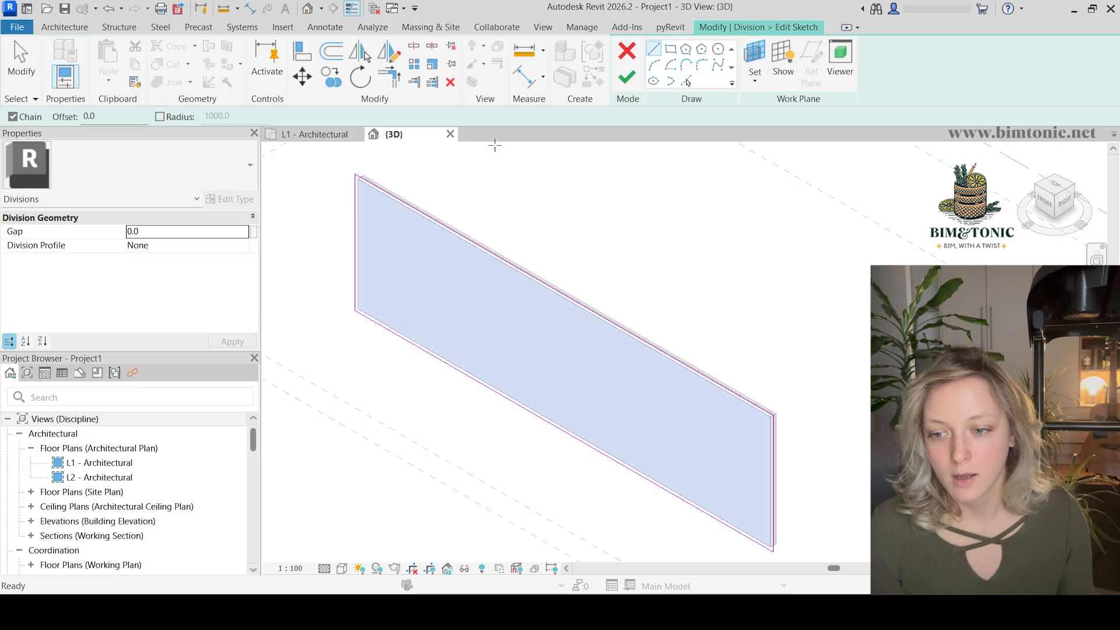
pyautogui.click(392, 196)
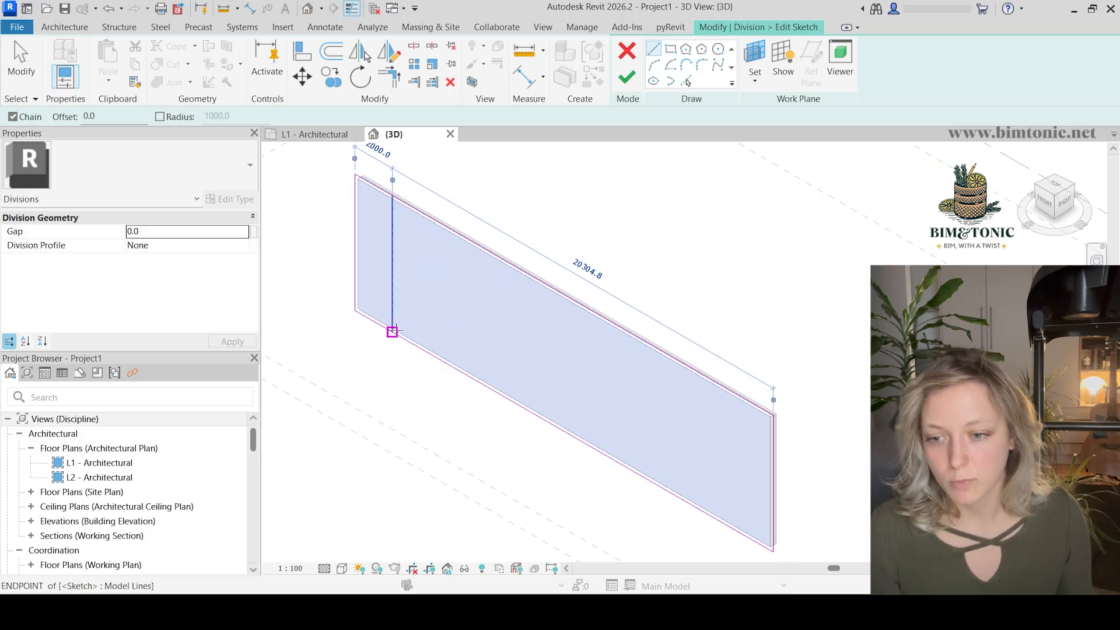
pyautogui.press('Escape')
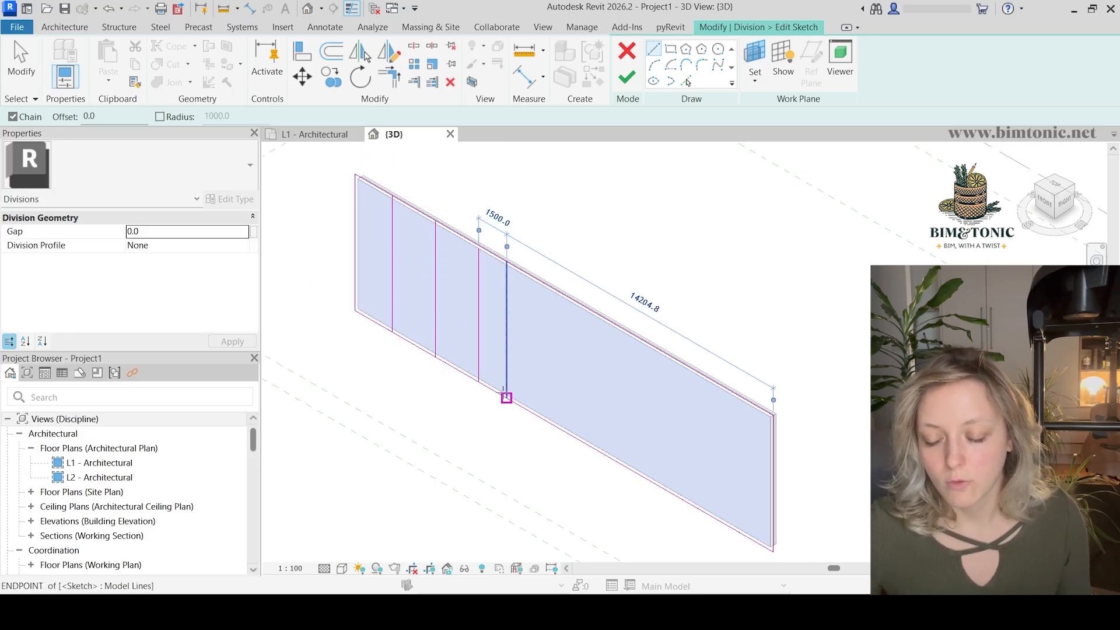
pyautogui.press('Escape')
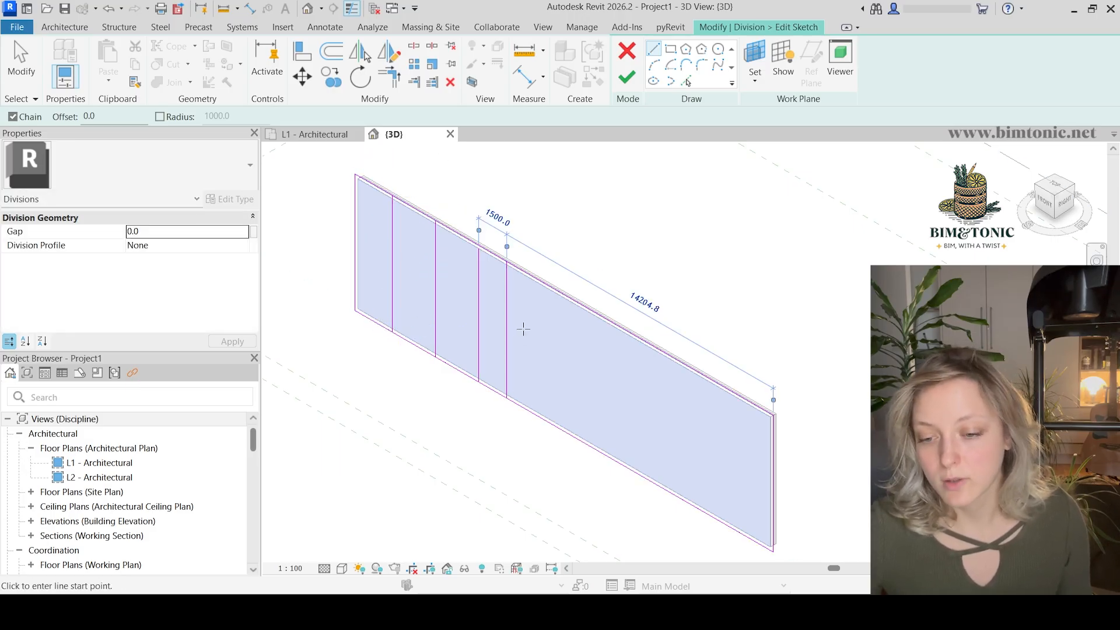
pyautogui.click(526, 273)
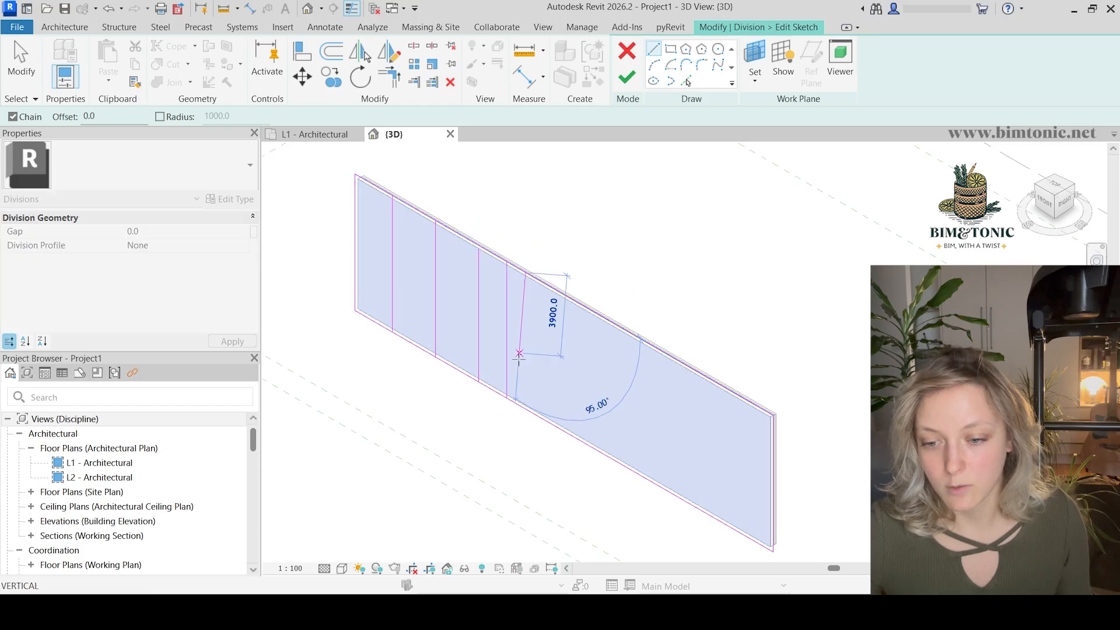
pyautogui.click(525, 408)
pyautogui.press('Escape')
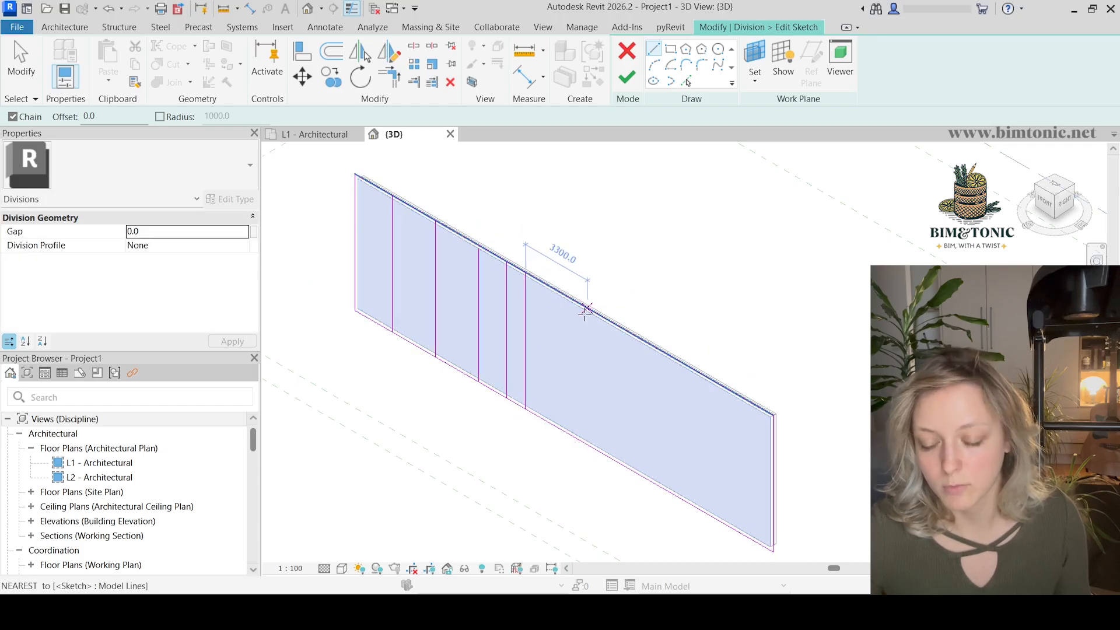
# Step: Sketch two more full-height vertical division lines, continuing toward the right end at spacings of about 2900 mm and 1600 mm
pyautogui.scroll(2, 578, 315)
pyautogui.scroll(1, 578, 315)
pyautogui.click(582, 308)
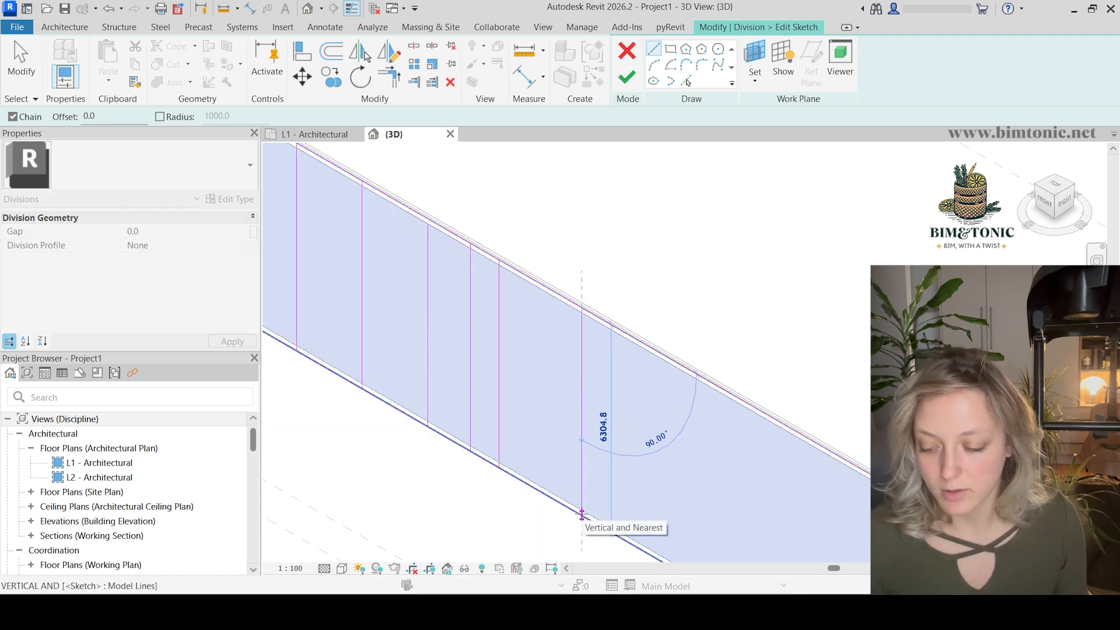
pyautogui.click(582, 514)
pyautogui.press('Escape')
pyautogui.scroll(-2, 588, 483)
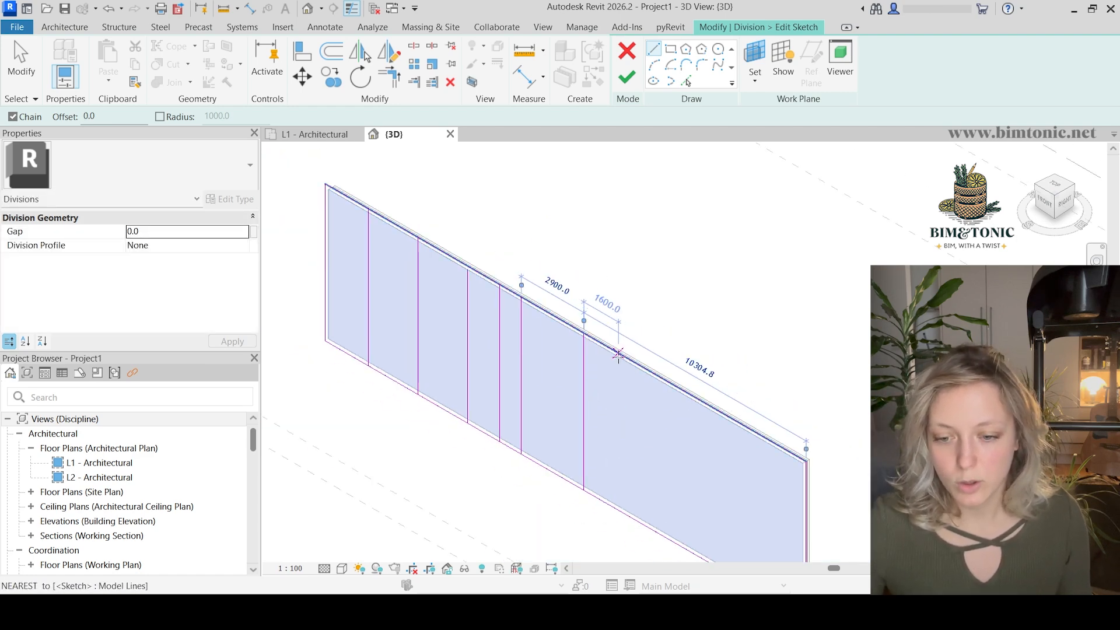
pyautogui.click(618, 354)
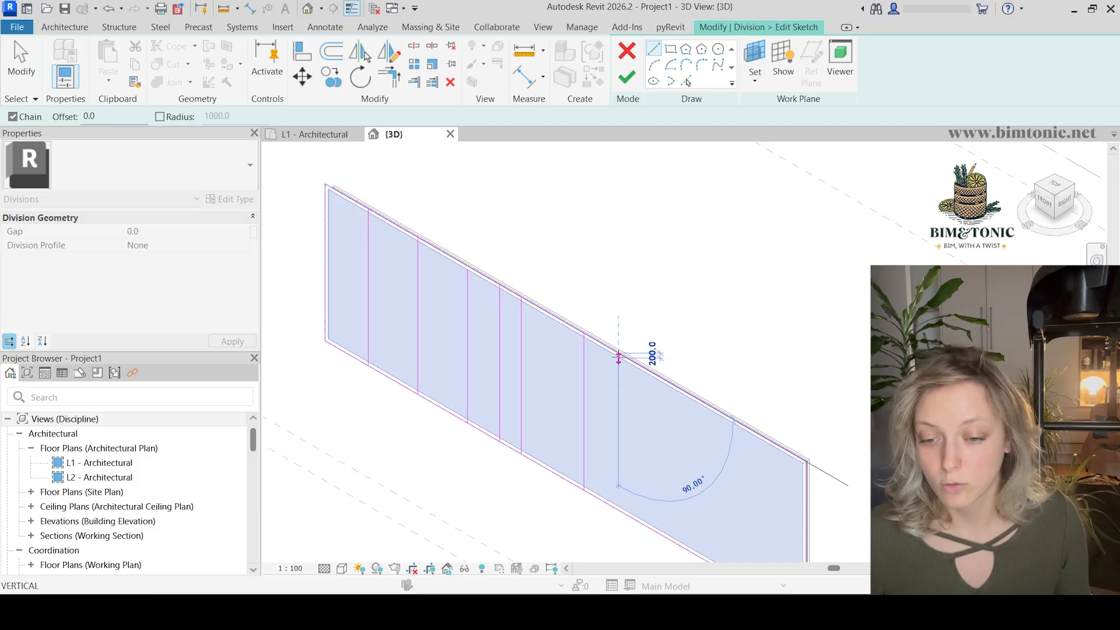
pyautogui.click(618, 509)
pyautogui.press('Escape')
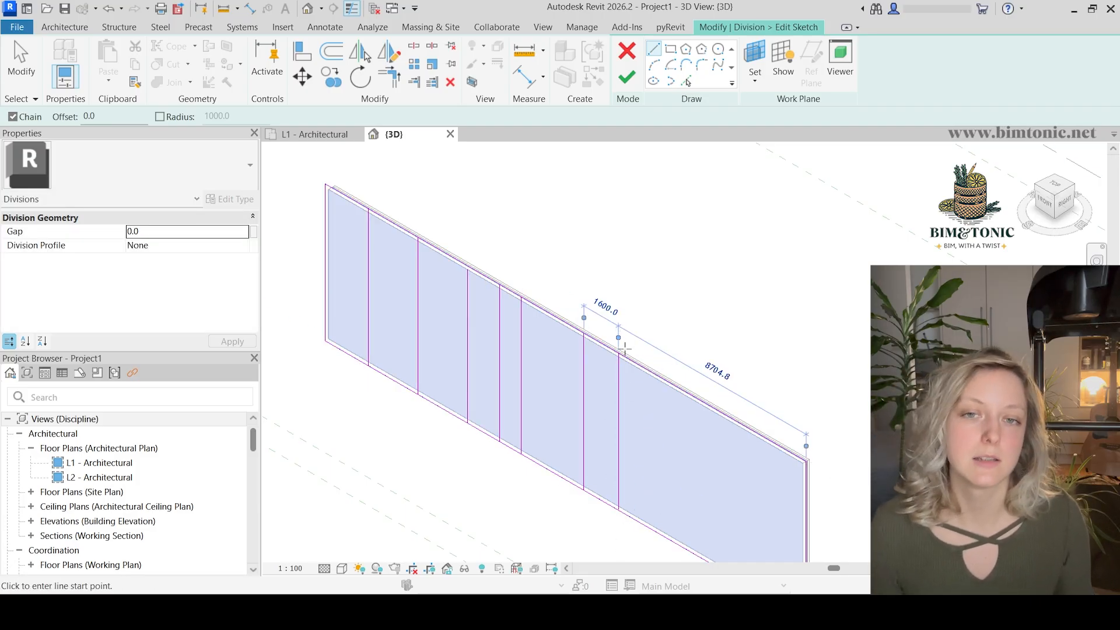
# Step: Sketch the eighth vertical division line about 2300 mm past the seventh, and a ninth near the wall's right end
pyautogui.click(669, 383)
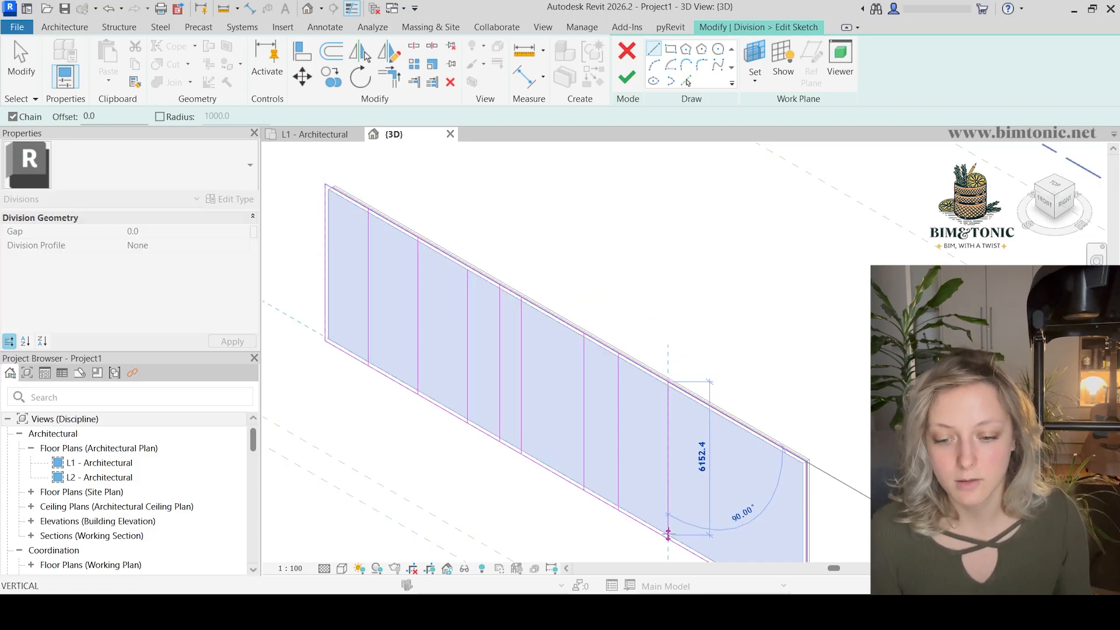
pyautogui.click(668, 536)
pyautogui.moveTo(715, 433); pyautogui.dragTo(694, 343, button='middle')
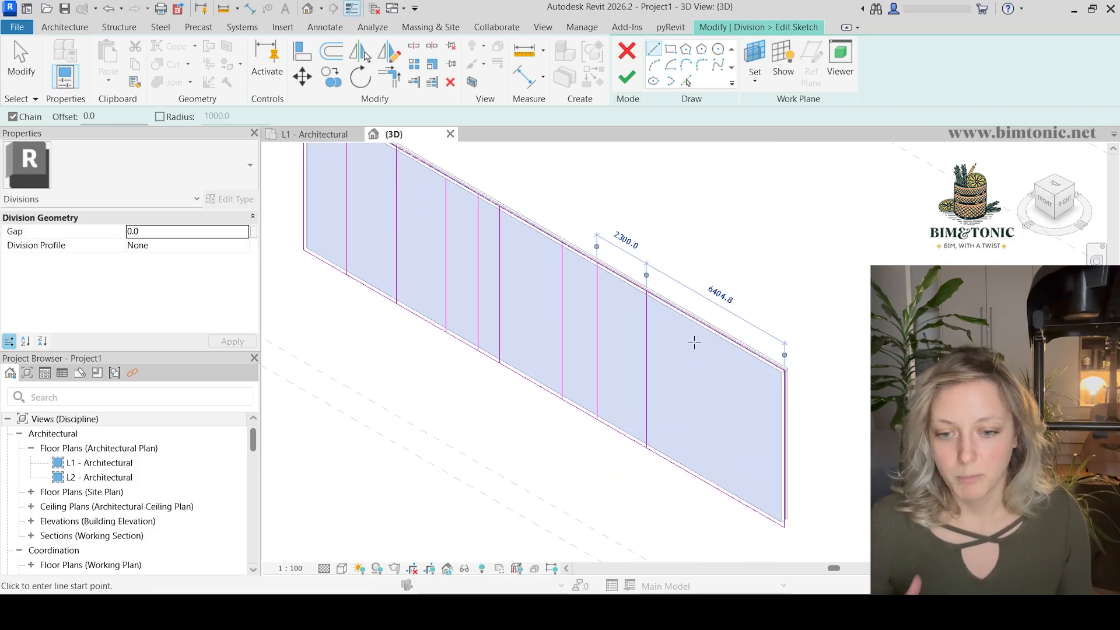
pyautogui.click(736, 343)
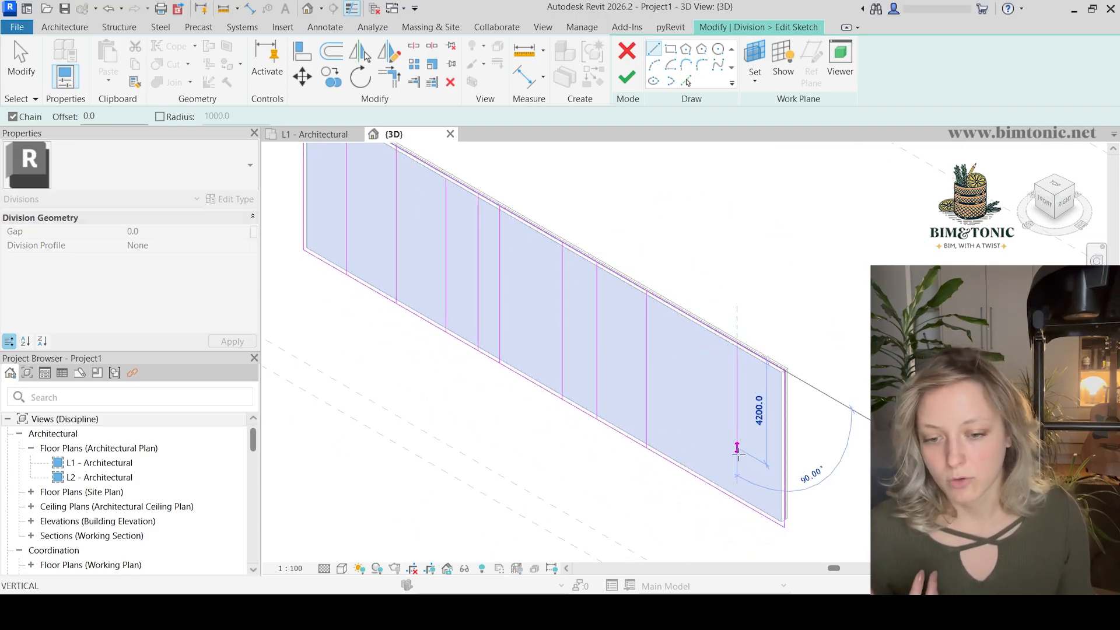
pyautogui.click(736, 500)
# Step: Sketch horizontal lines between the first and second verticals and, about 1200 mm above the base, between the third and fourth
pyautogui.scroll(-1, 458, 355)
pyautogui.click(361, 225)
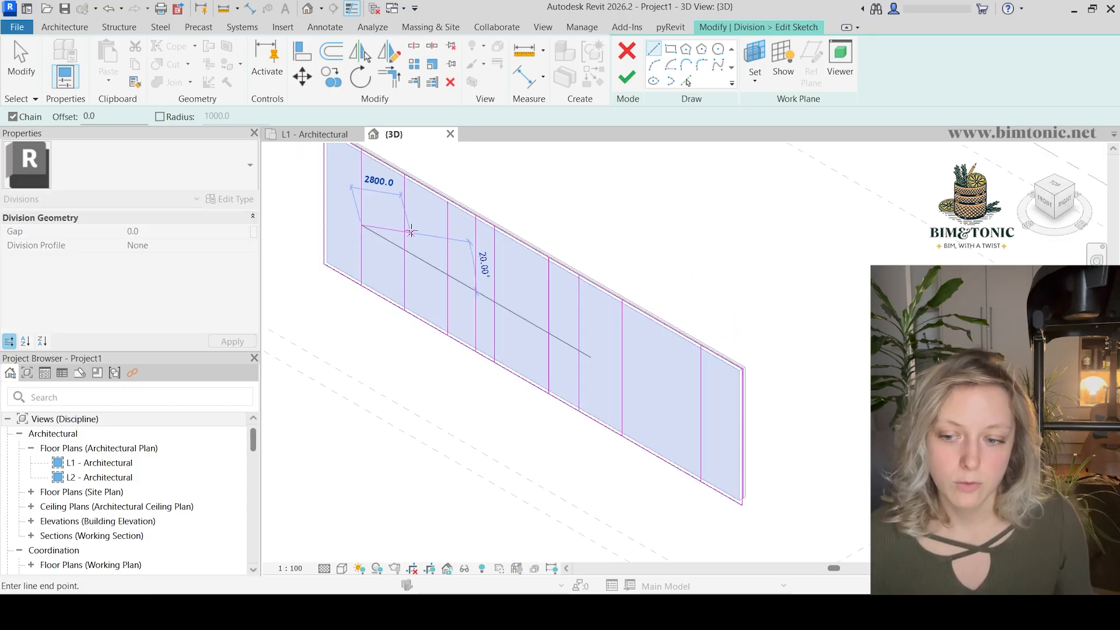
pyautogui.click(405, 250)
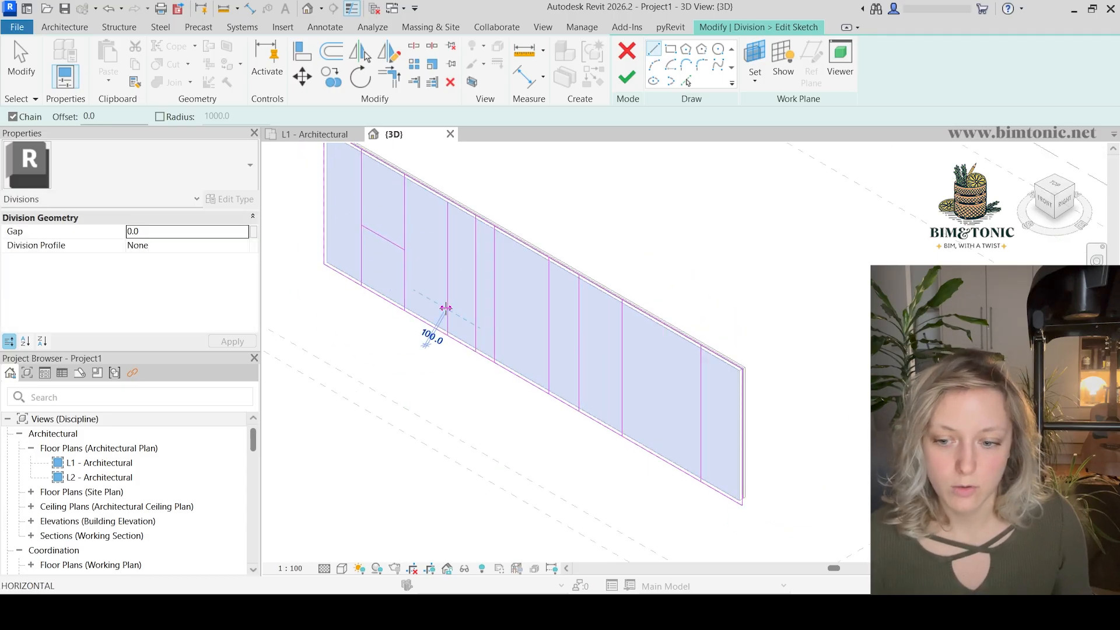
pyautogui.click(448, 309)
pyautogui.click(475, 325)
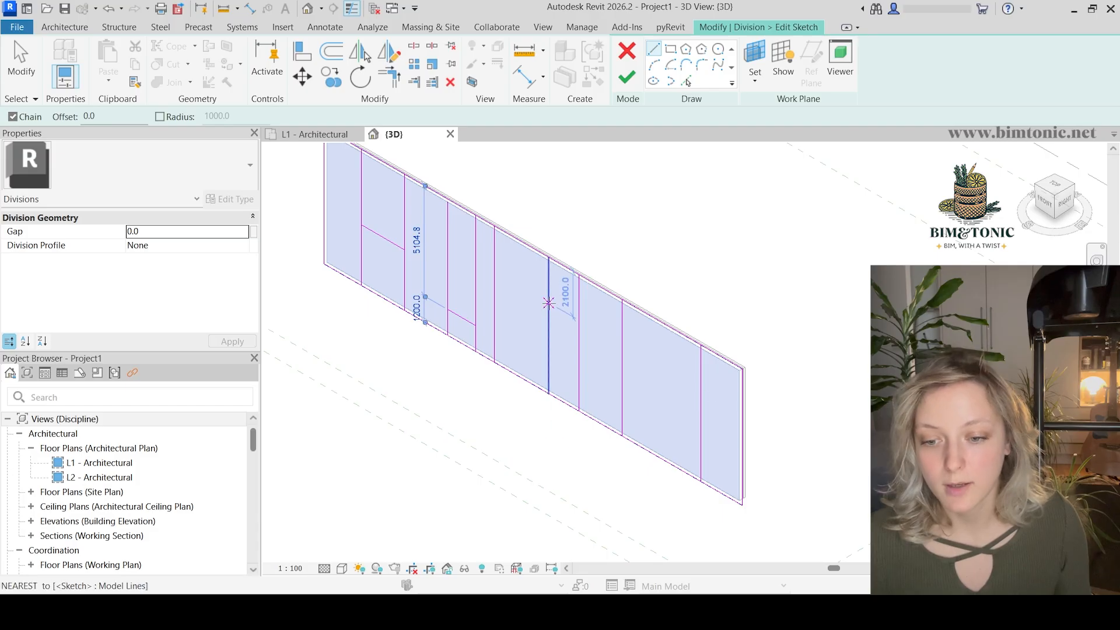
# Step: Sketch horizontal lines about 2100 mm below the top between verticals six and seven, and about 2800 mm above the base between eight and nine
pyautogui.click(549, 302)
pyautogui.click(577, 319)
pyautogui.press('Escape')
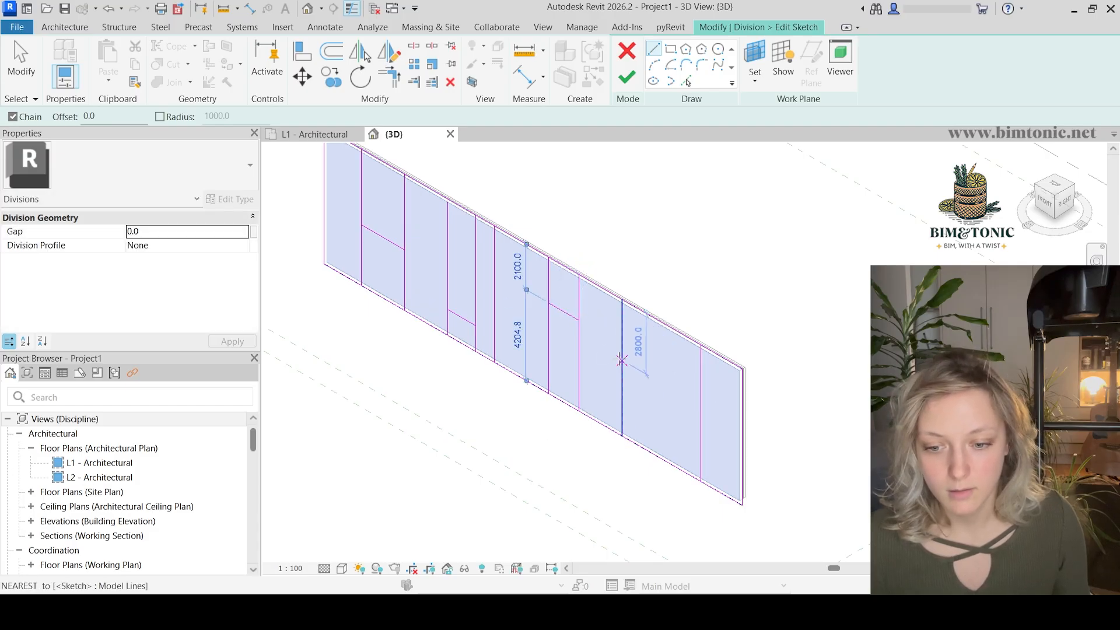
pyautogui.click(622, 375)
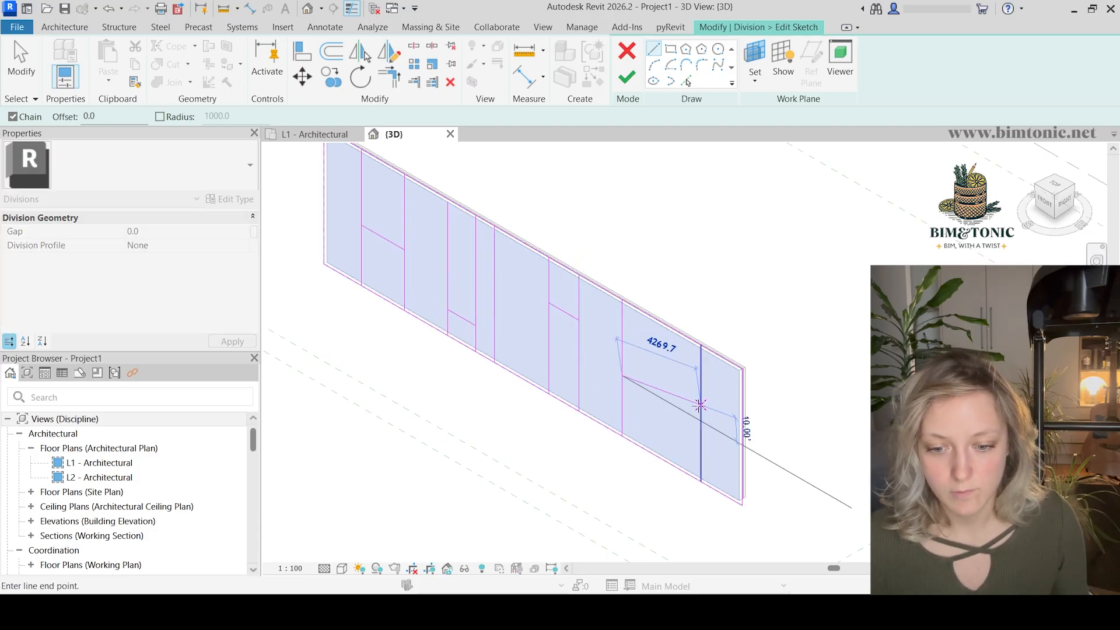
pyautogui.click(701, 420)
pyautogui.press('Escape')
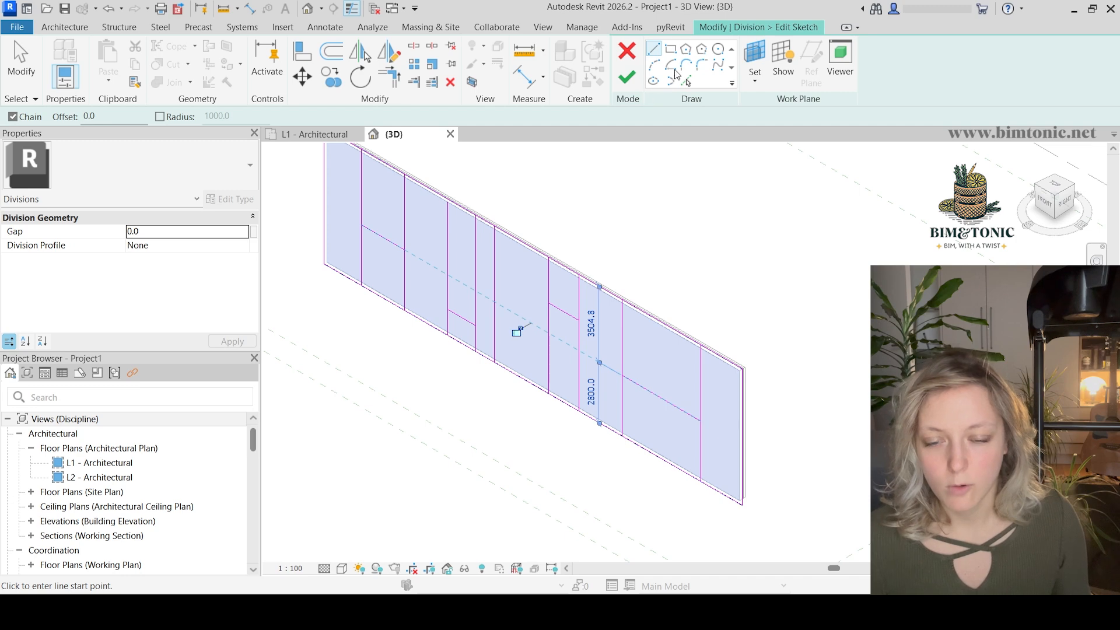
# Step: Sketch circles in the last panel (about 600 mm radius), between the fifth and sixth verticals, and between the second and third (about 924 mm radius)
pyautogui.click(718, 49)
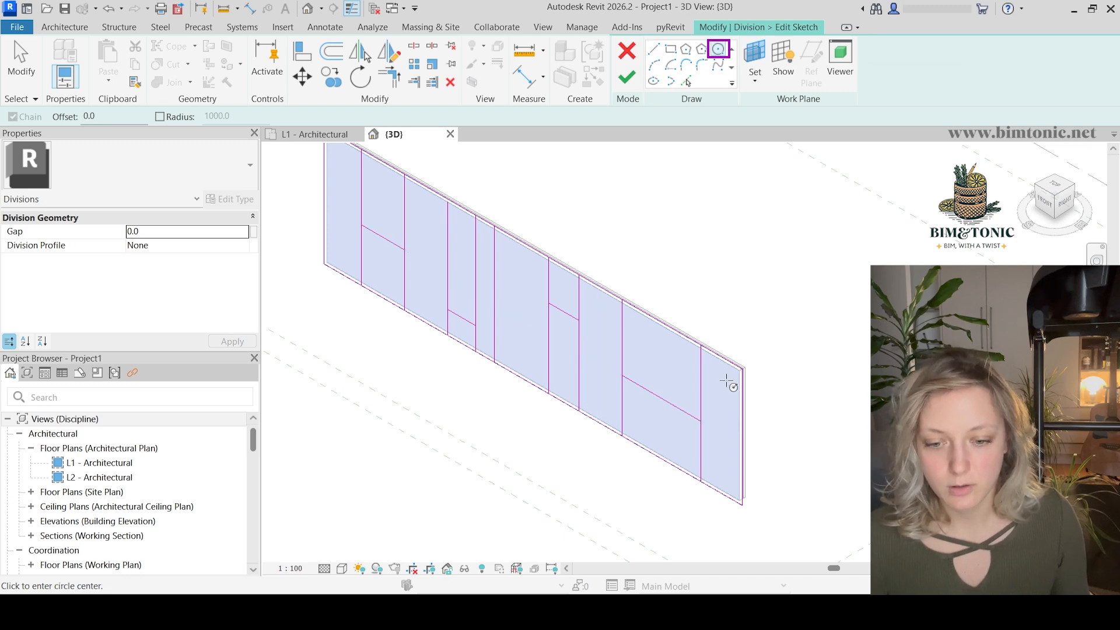
pyautogui.click(725, 382)
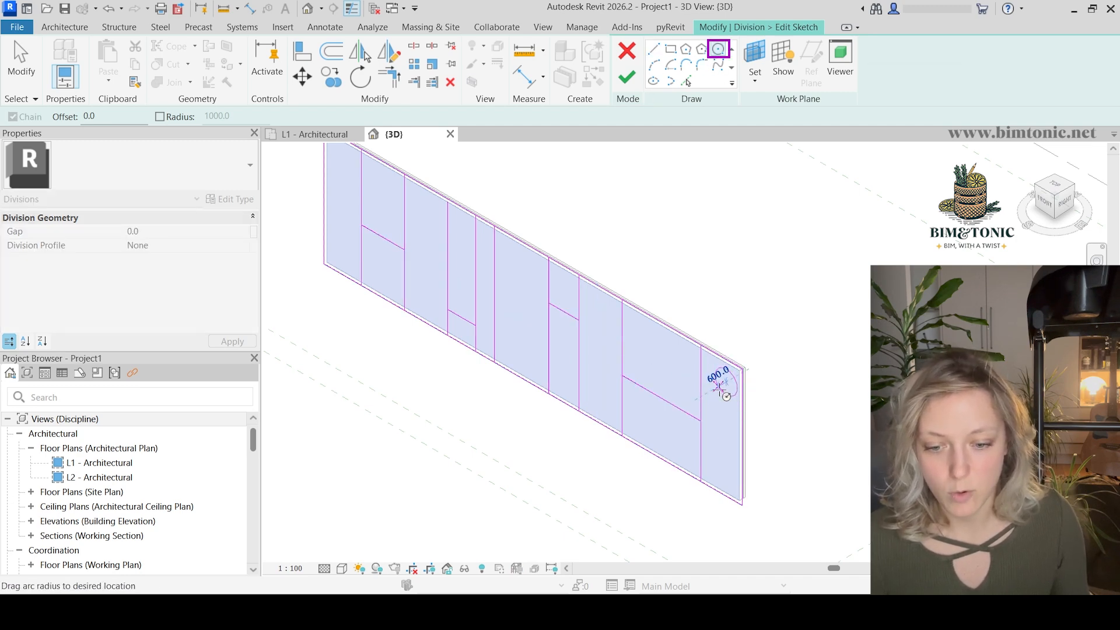
pyautogui.click(721, 386)
pyautogui.click(518, 286)
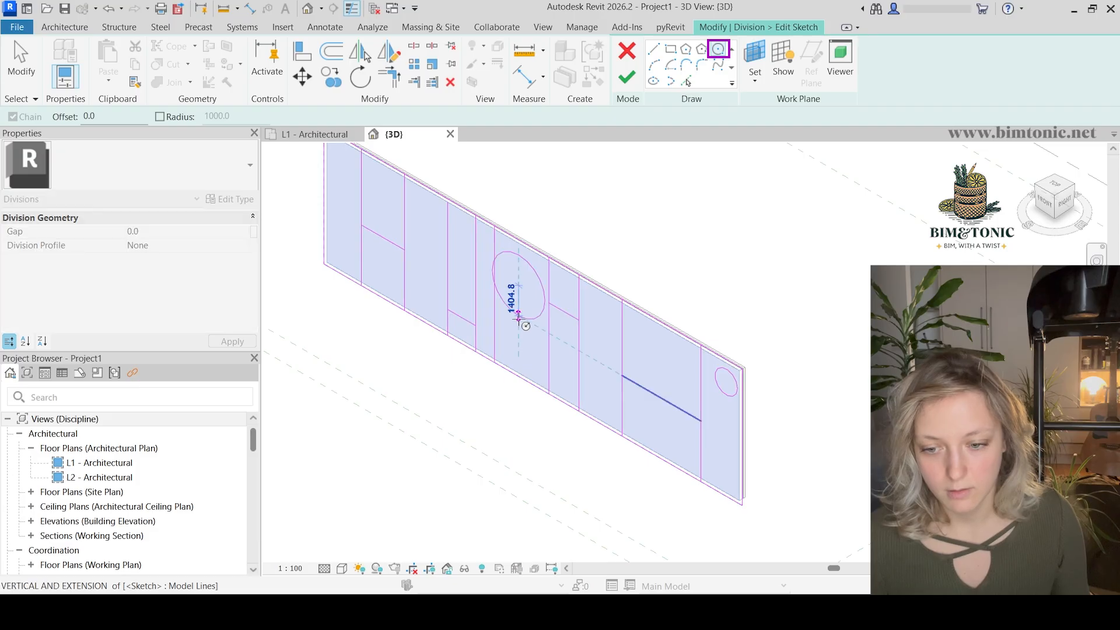
pyautogui.click(535, 278)
pyautogui.click(427, 279)
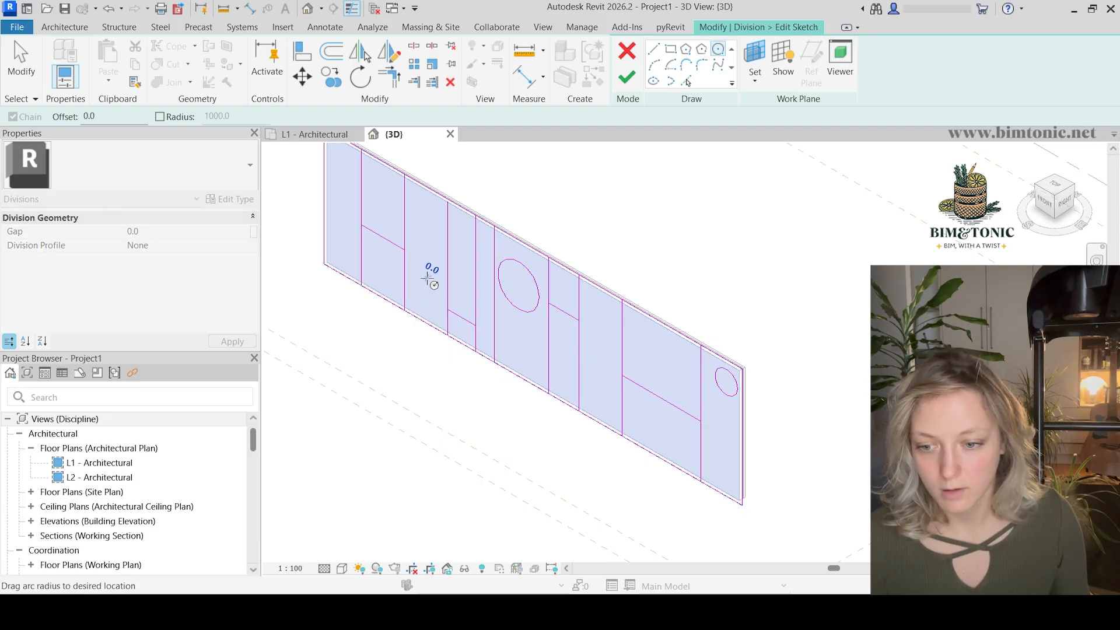
pyautogui.click(429, 298)
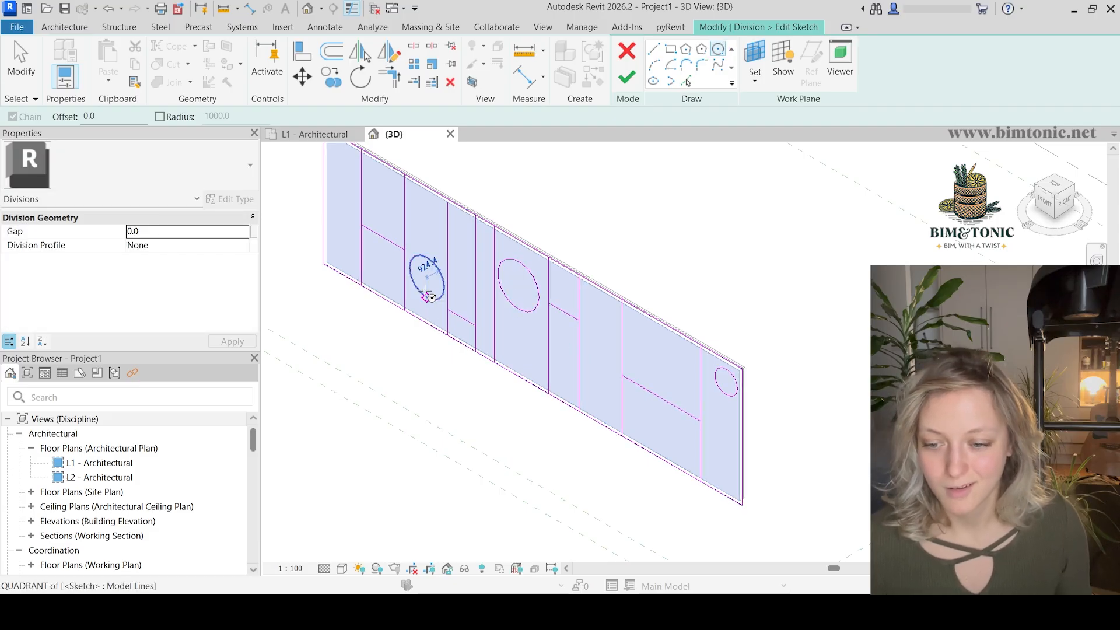
pyautogui.scroll(-3, 495, 362)
pyautogui.press('Escape')
pyautogui.press('Escape')
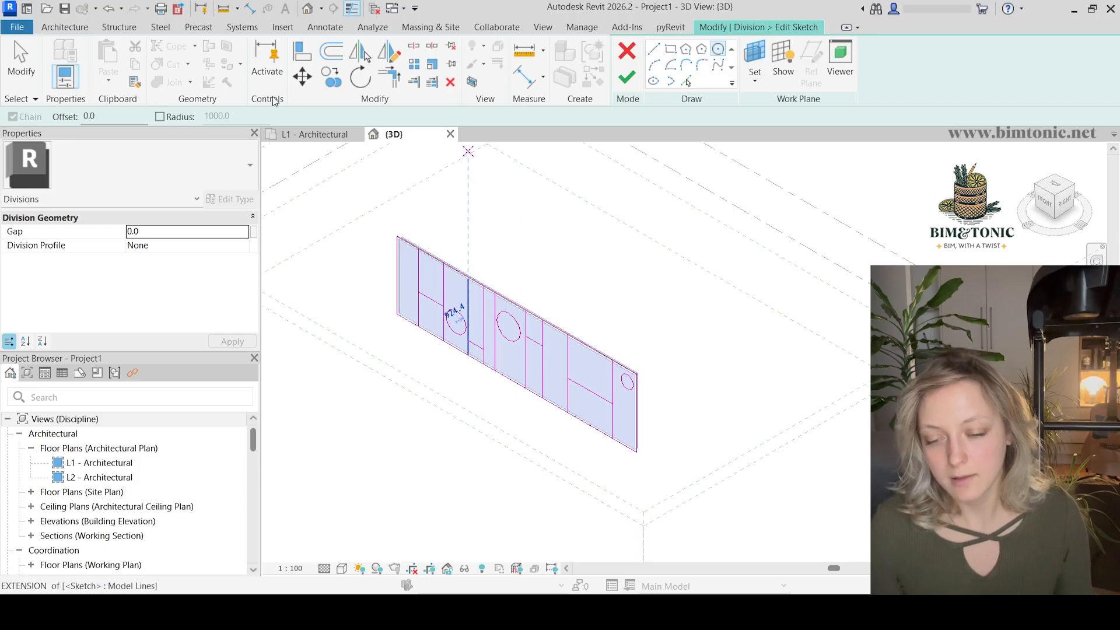
# Step: Finish the division sketch with its vertical lines, horizontal lines and three circles
pyautogui.scroll(2, 497, 437)
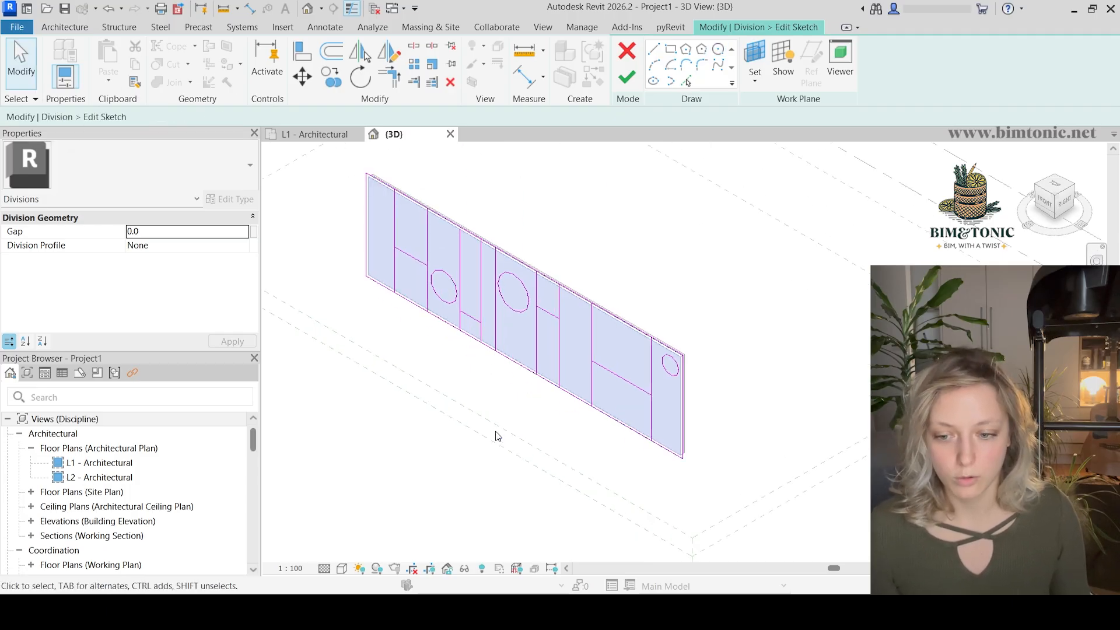
pyautogui.moveTo(424, 403); pyautogui.dragTo(461, 430, button='middle')
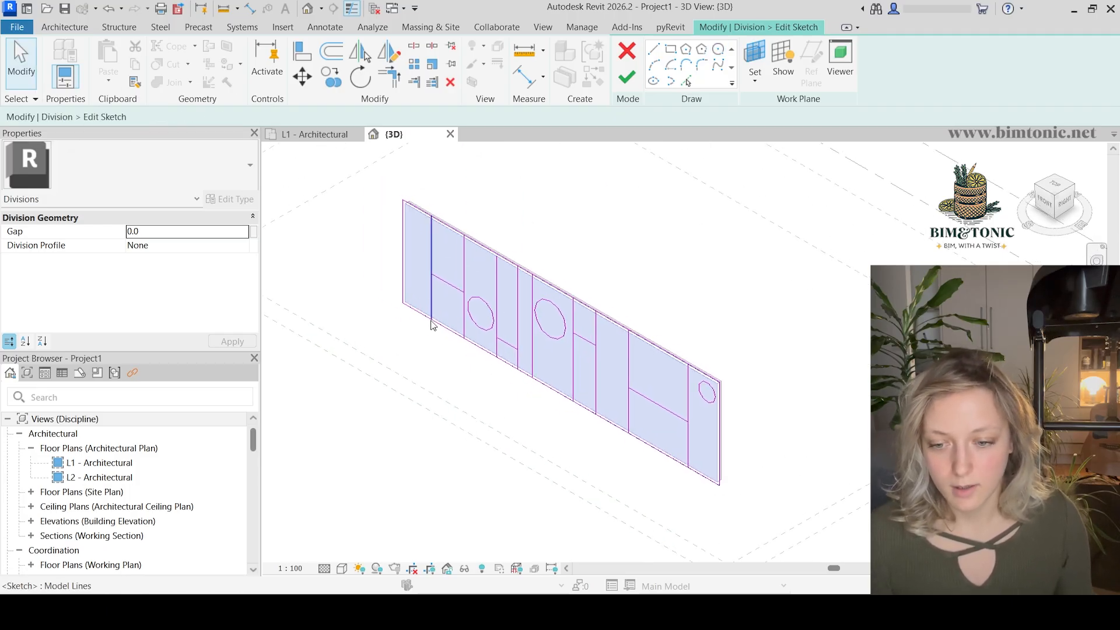
pyautogui.click(627, 78)
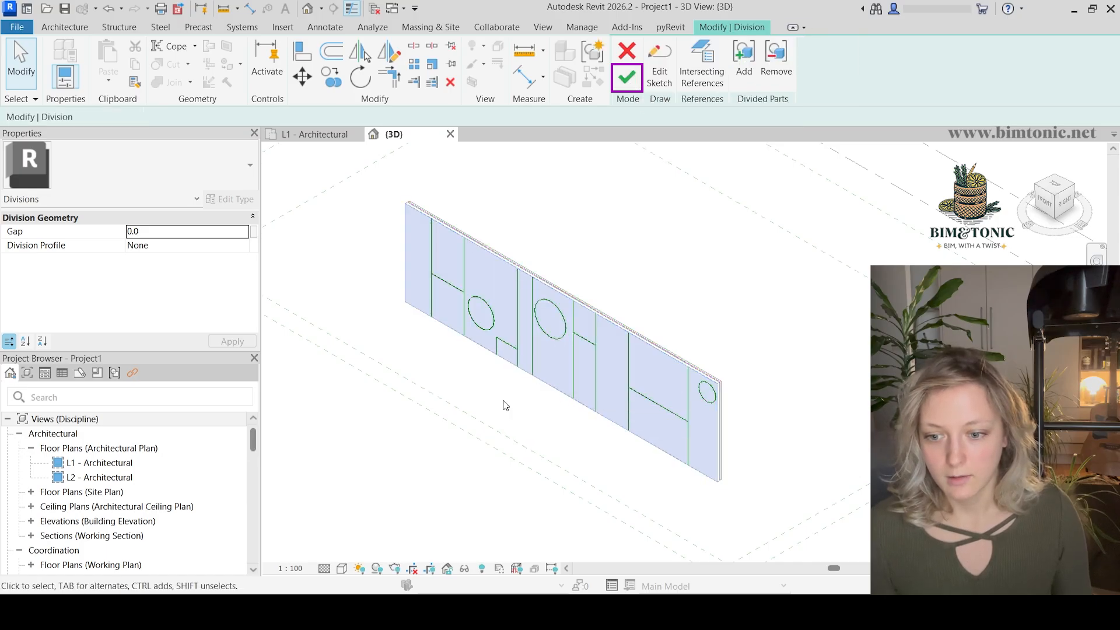
# Step: Examine the division result along the third vertical line, around the small panel at the wall's base
pyautogui.scroll(1, 508, 407)
pyautogui.scroll(8, 509, 398)
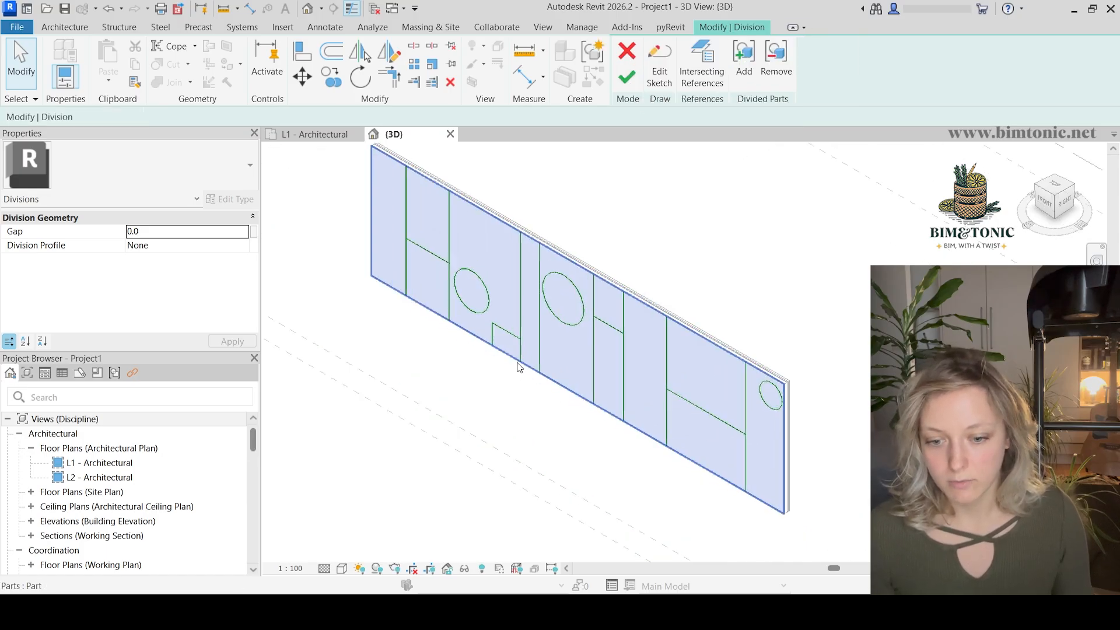
pyautogui.scroll(3, 488, 345)
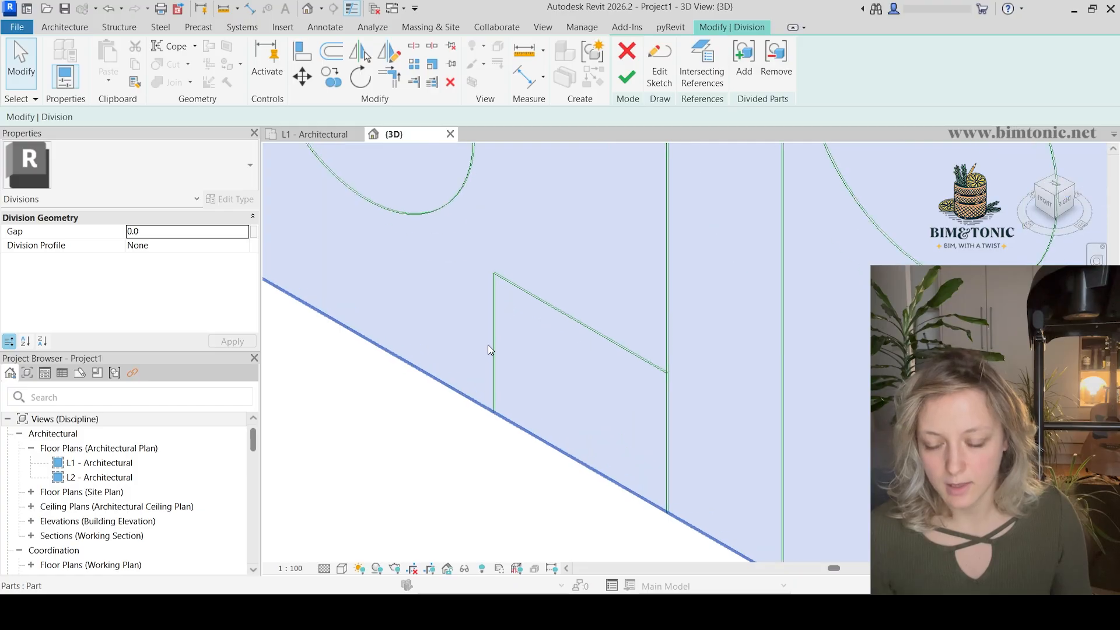
pyautogui.scroll(-6, 499, 281)
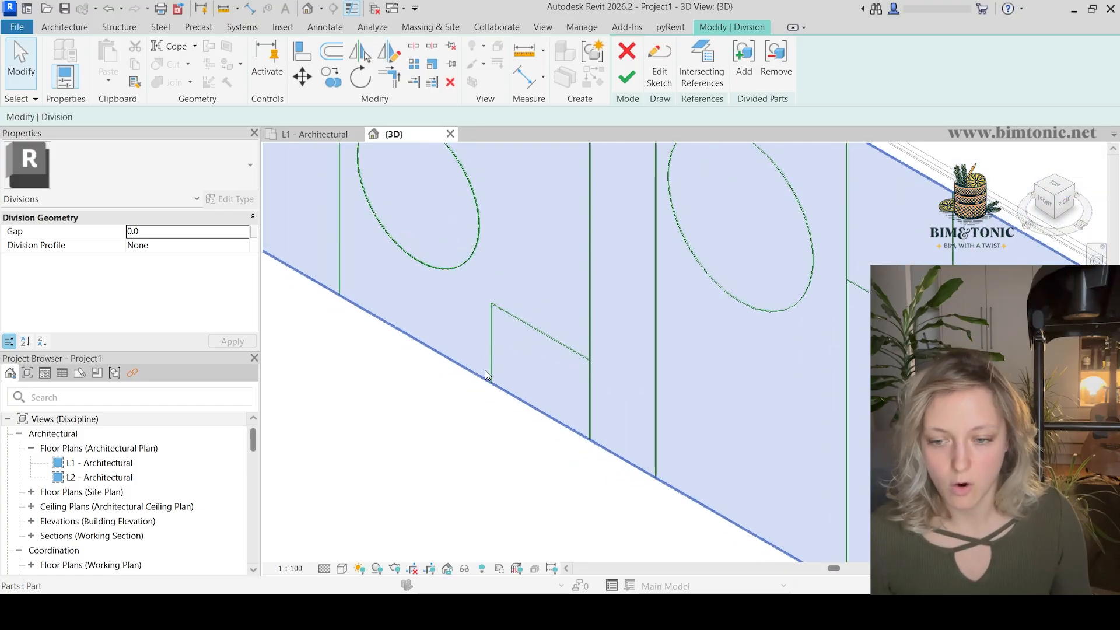
pyautogui.scroll(-1, 487, 395)
pyautogui.scroll(-1, 532, 367)
pyautogui.moveTo(537, 394); pyautogui.dragTo(556, 492, button='middle')
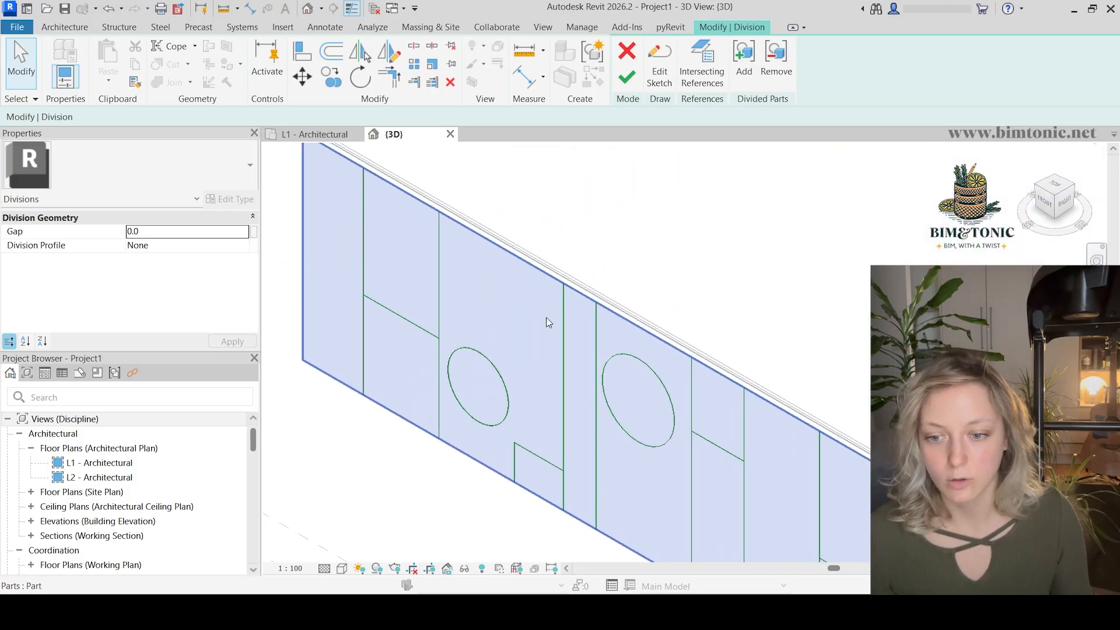
# Step: Extend the third vertical line past the wall's top edge in the division sketch and finish the sketch
pyautogui.click(660, 61)
pyautogui.scroll(4, 500, 256)
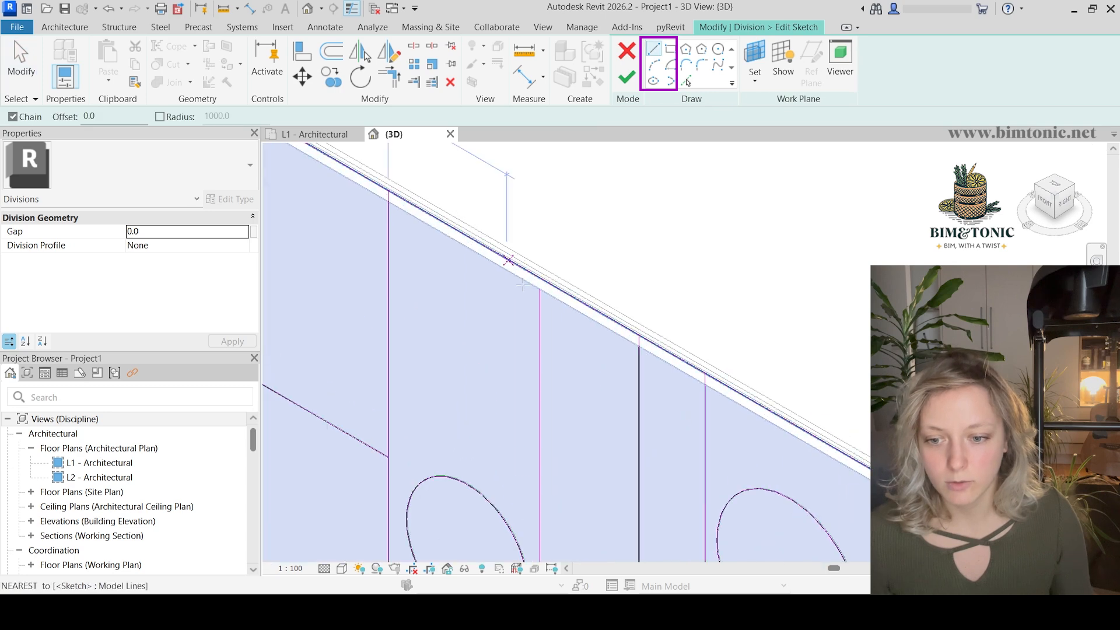
pyautogui.scroll(1, 515, 283)
pyautogui.press('Escape')
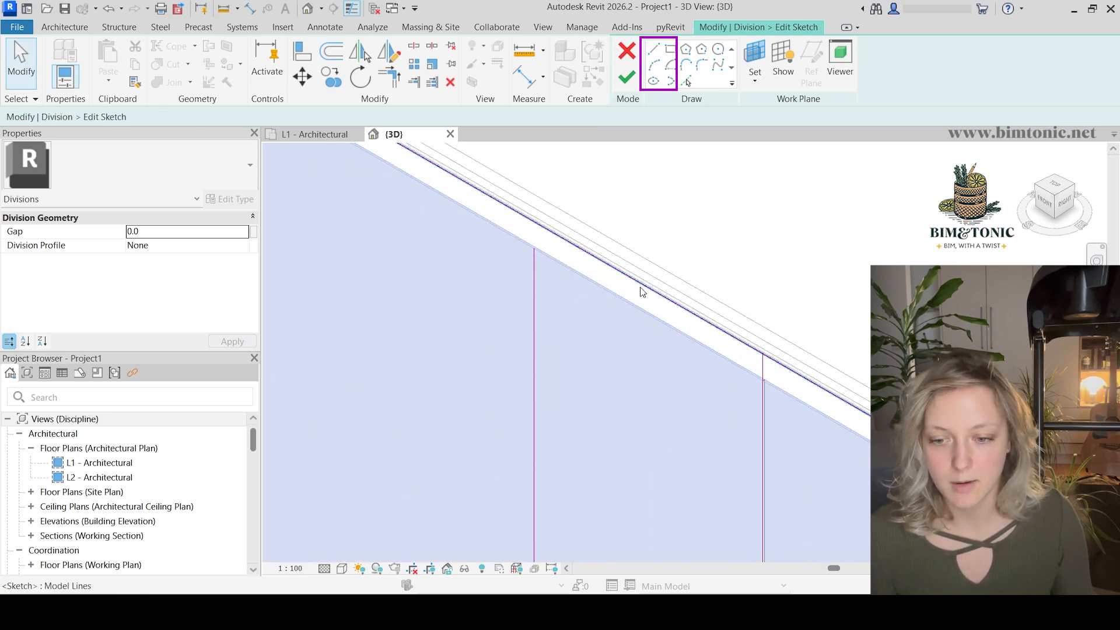
pyautogui.scroll(1, 525, 249)
pyautogui.click(534, 280)
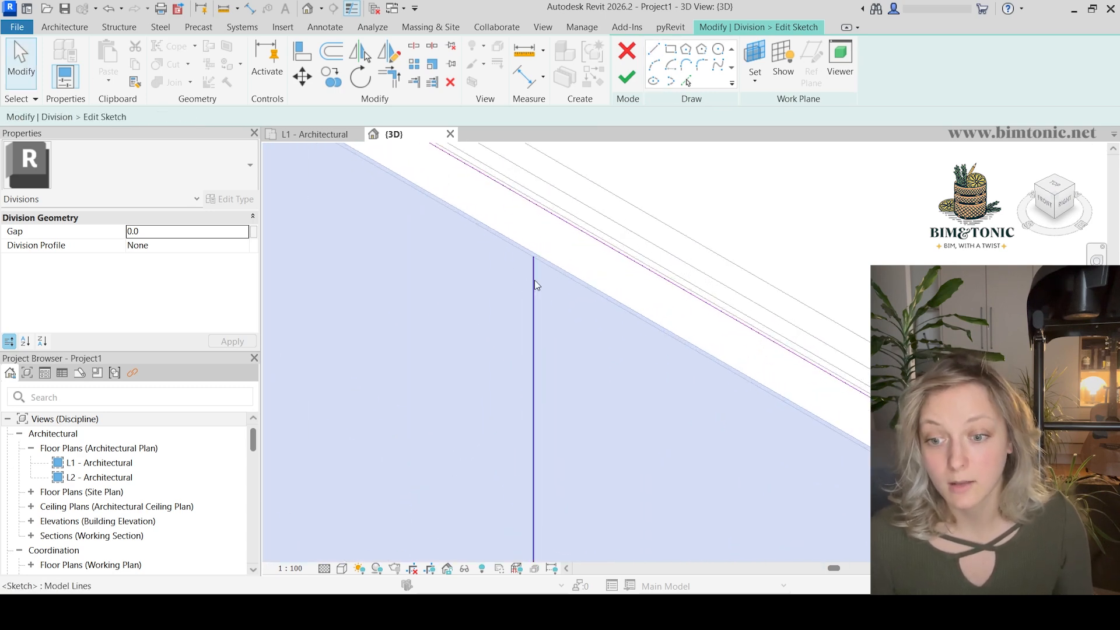
pyautogui.moveTo(533, 257); pyautogui.dragTo(533, 203)
pyautogui.scroll(-7, 603, 344)
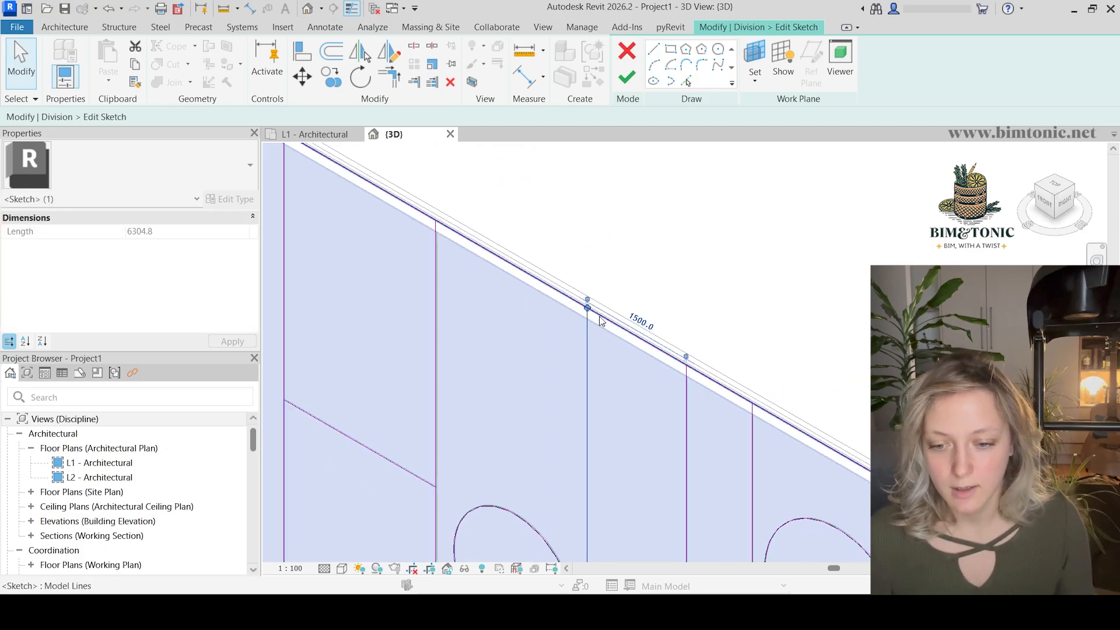
pyautogui.click(627, 77)
pyautogui.scroll(-3, 629, 330)
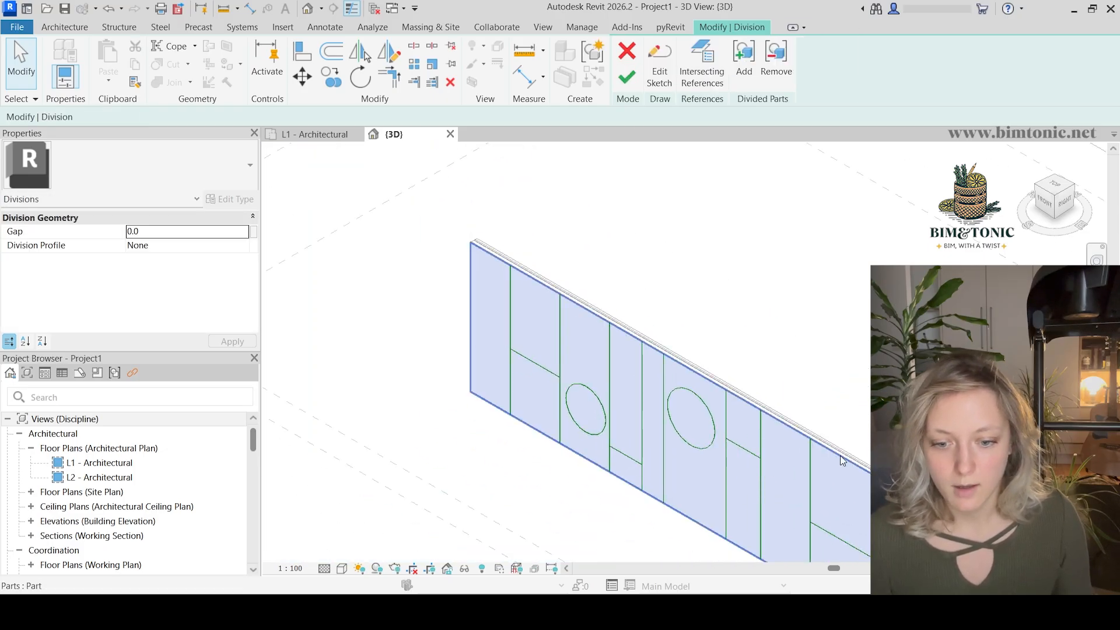
pyautogui.moveTo(841, 459); pyautogui.dragTo(724, 359, button='middle')
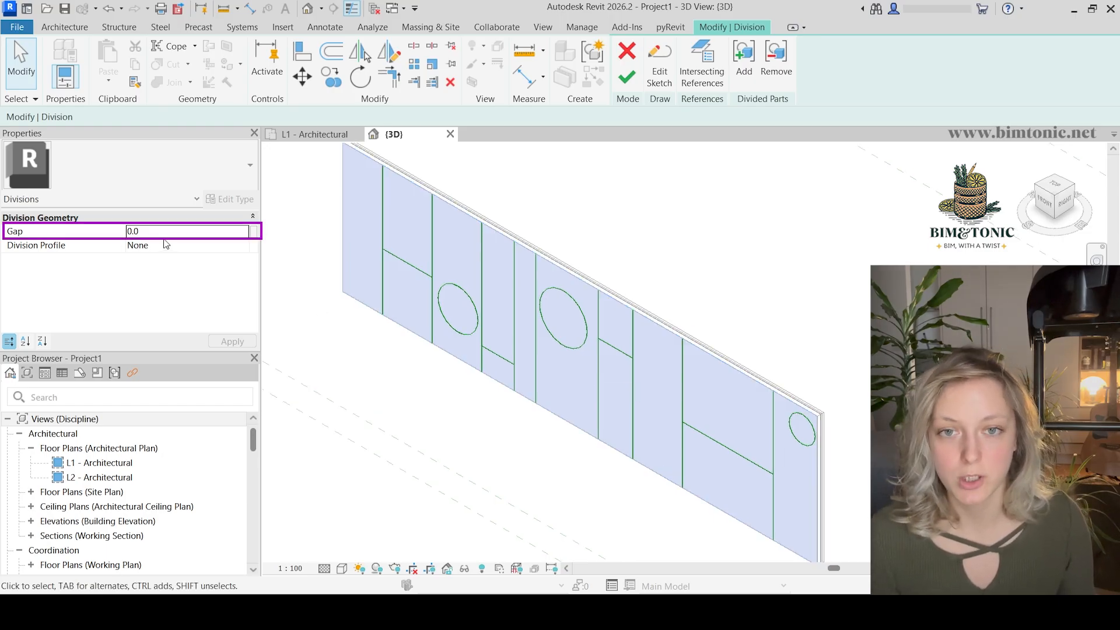
# Step: Finish the division to check the panel joint at the wall's base, and undo it to return to division editing
pyautogui.click(626, 77)
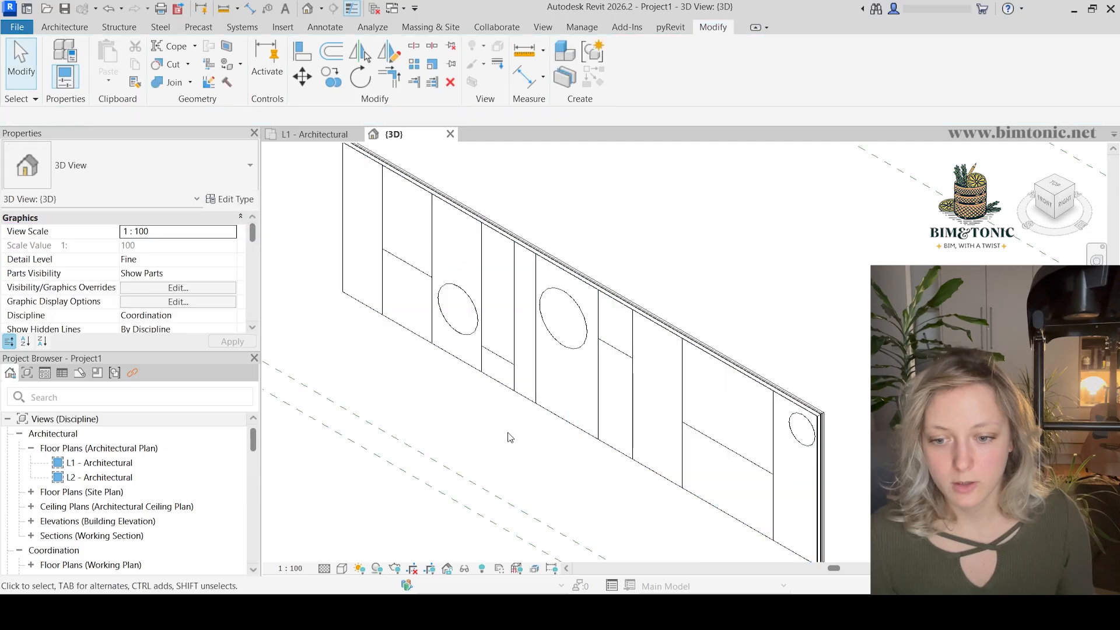
pyautogui.scroll(6, 511, 437)
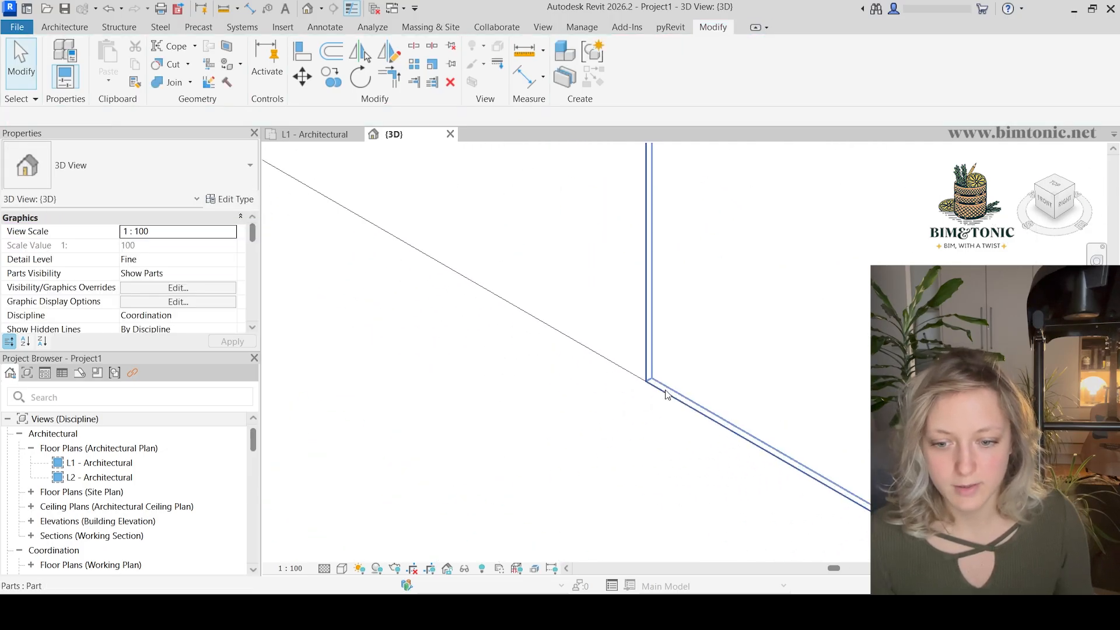
pyautogui.scroll(1, 677, 382)
pyautogui.scroll(1, 625, 381)
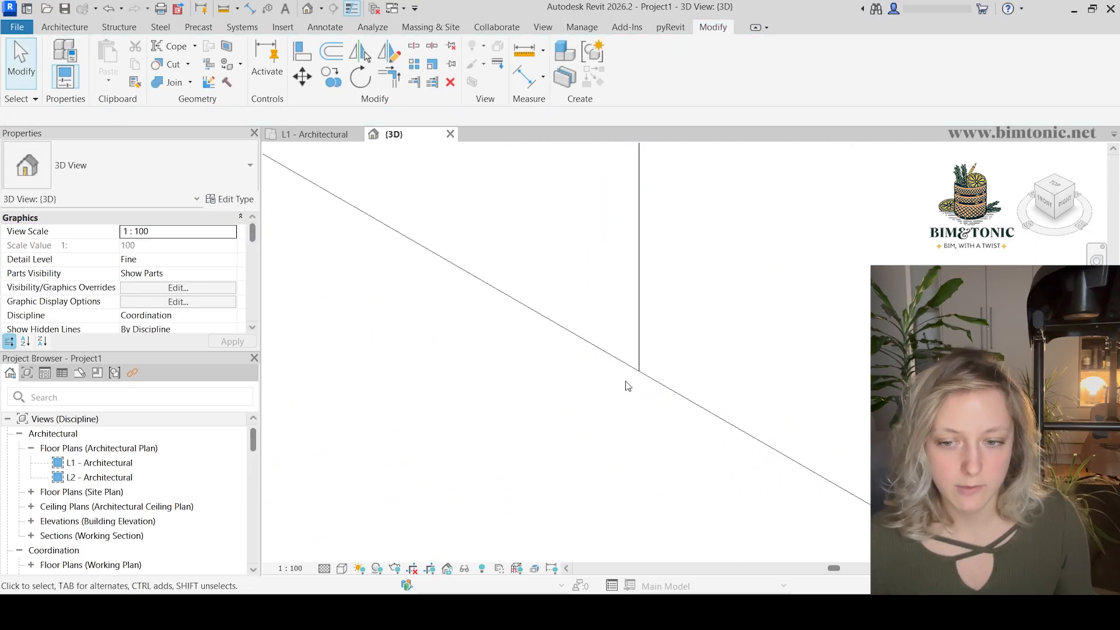
pyautogui.scroll(-5, 612, 422)
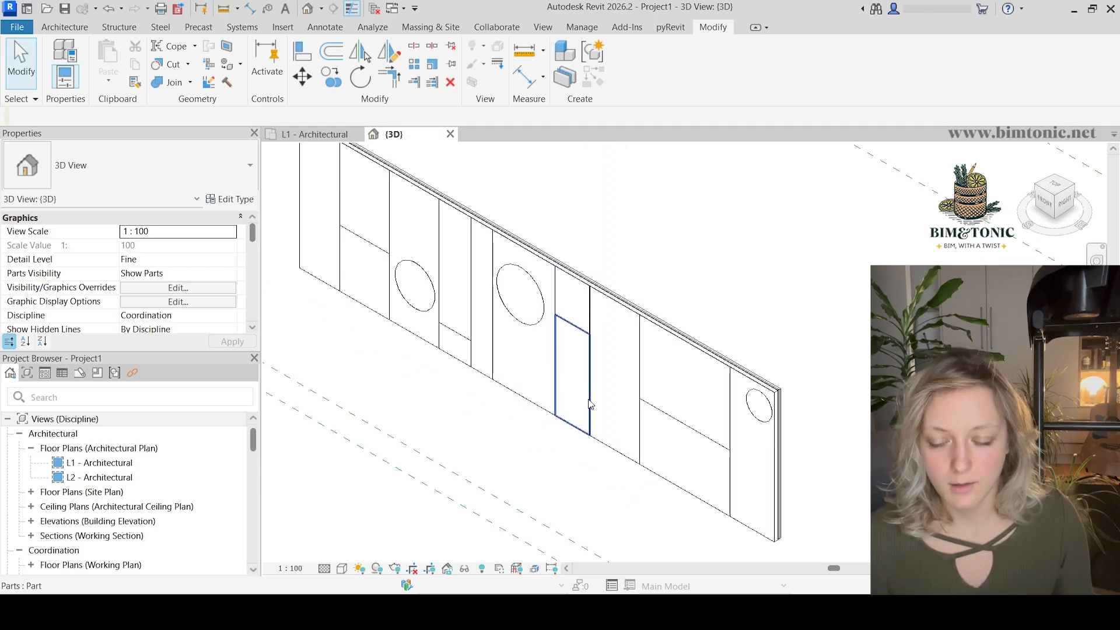
pyautogui.click(107, 13)
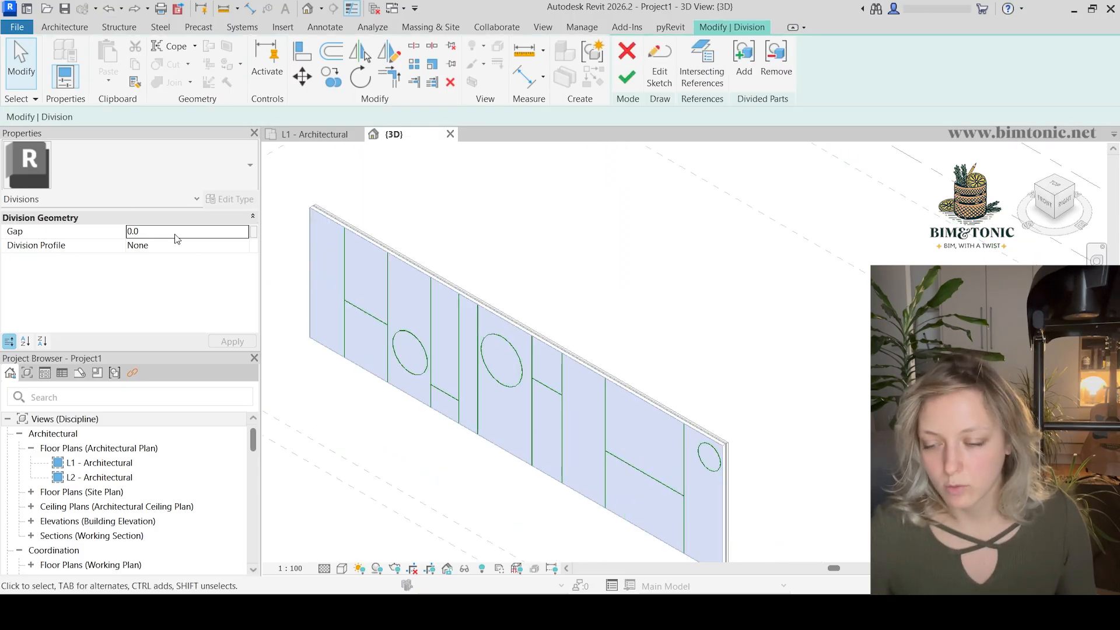
# Step: Set the division gap to 2 mm and finish the division
pyautogui.click(169, 232)
pyautogui.write('2')
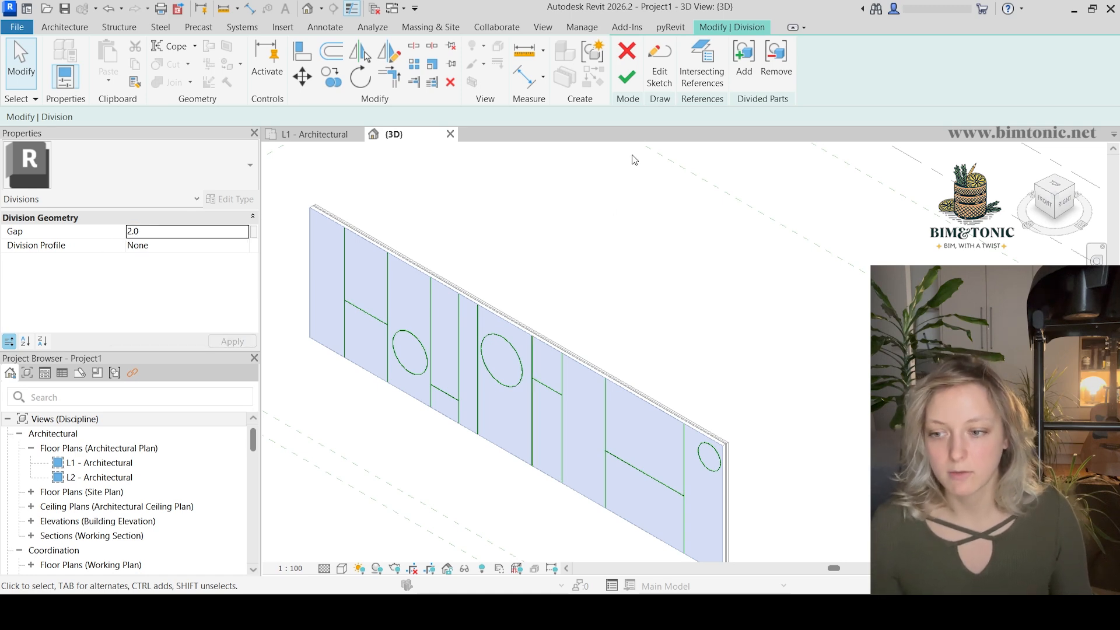
pyautogui.click(626, 78)
# Step: Examine the gap between the divided panels at the wall's top edge, beside the large circle, and across the whole wall
pyautogui.scroll(10, 532, 369)
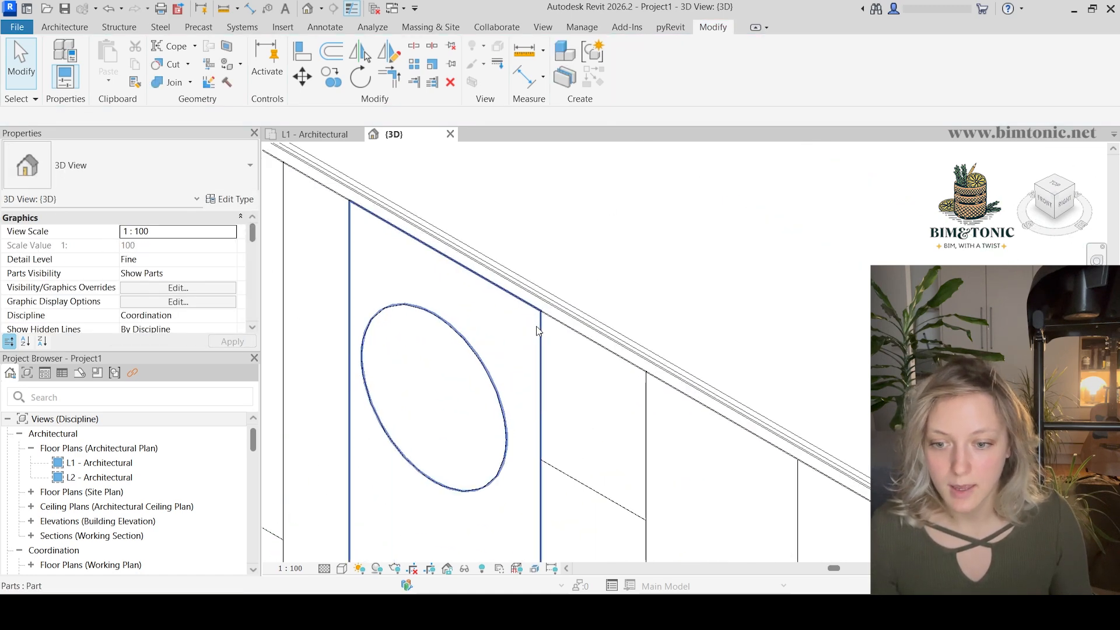
pyautogui.scroll(6, 550, 326)
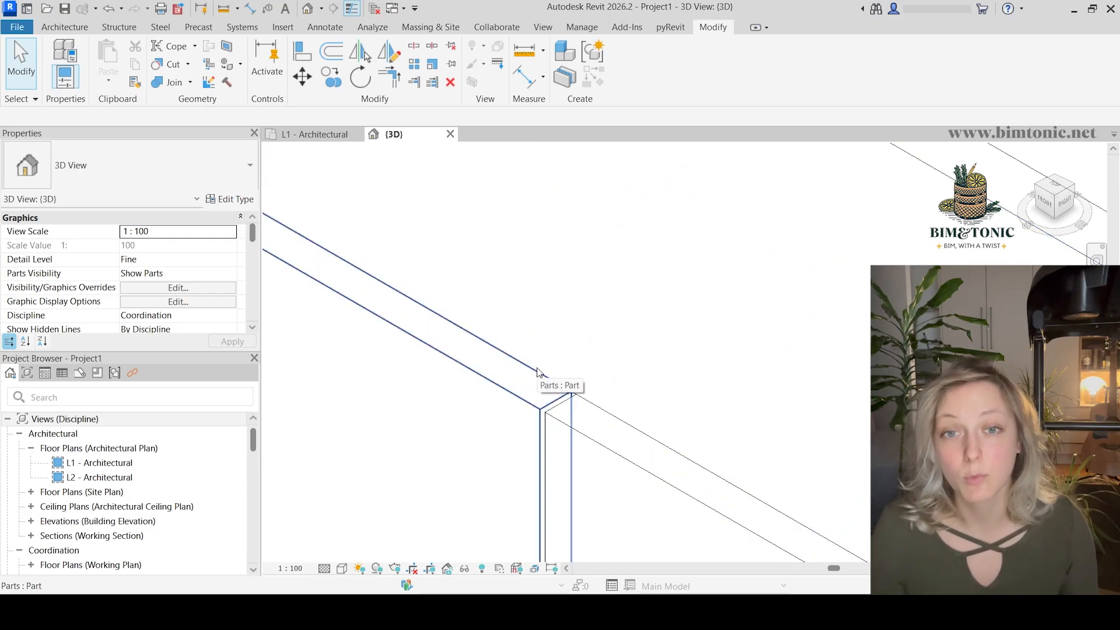
pyautogui.scroll(-8, 546, 393)
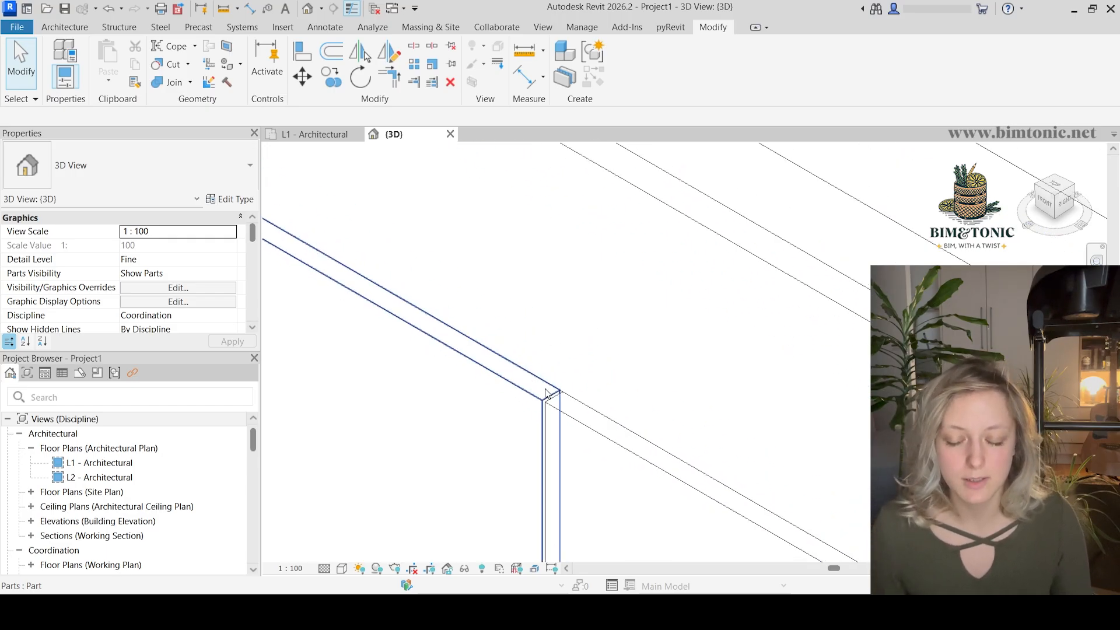
pyautogui.scroll(-6, 605, 339)
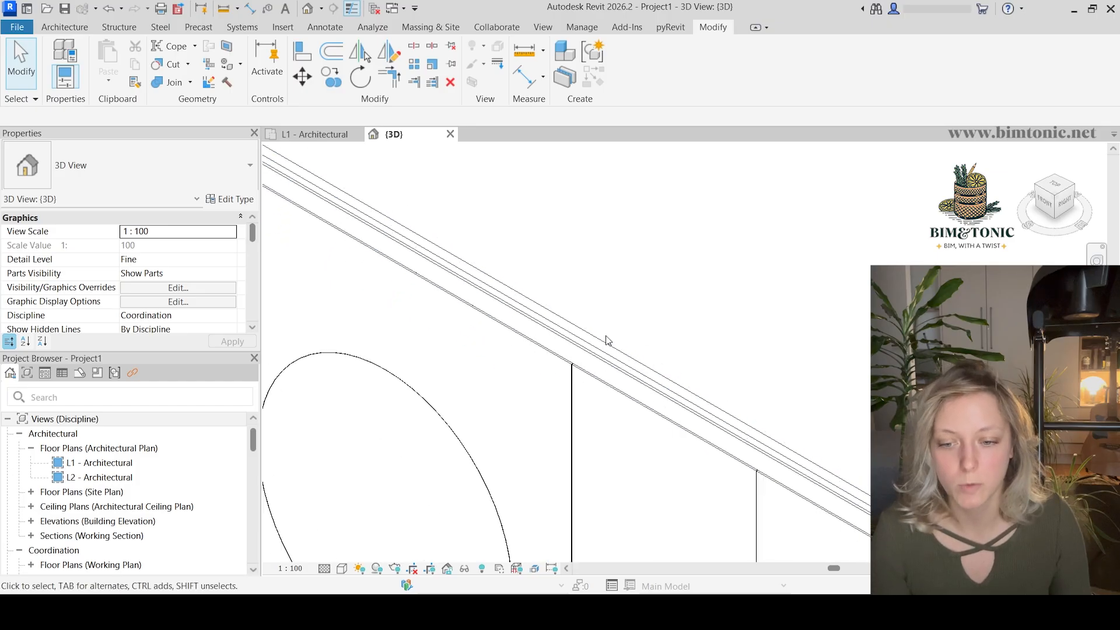
pyautogui.scroll(-3, 605, 340)
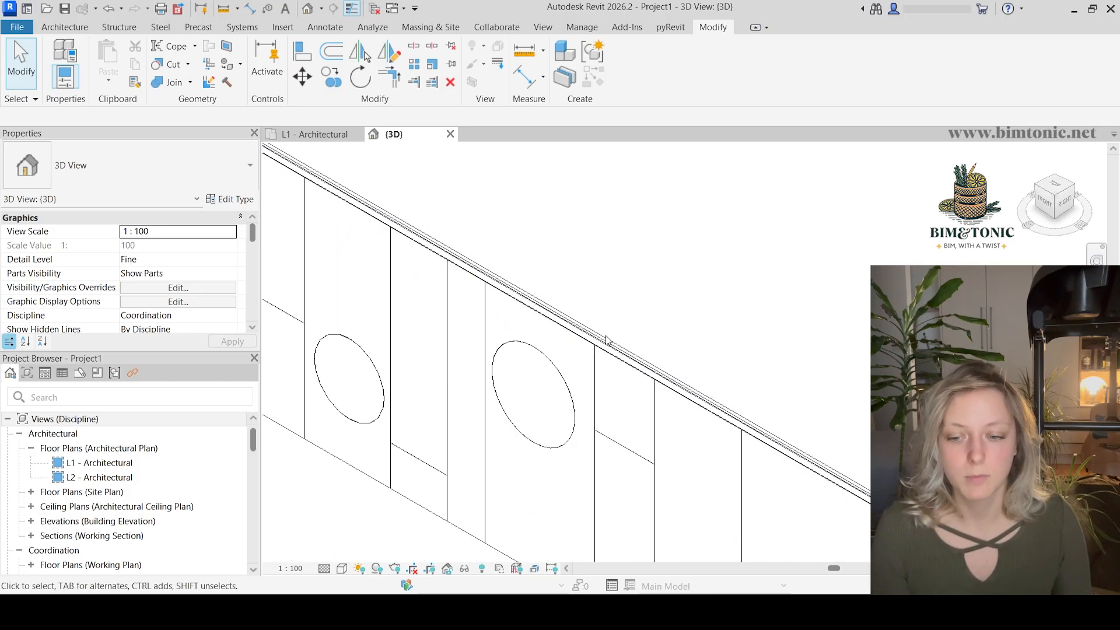
pyautogui.scroll(-3, 606, 340)
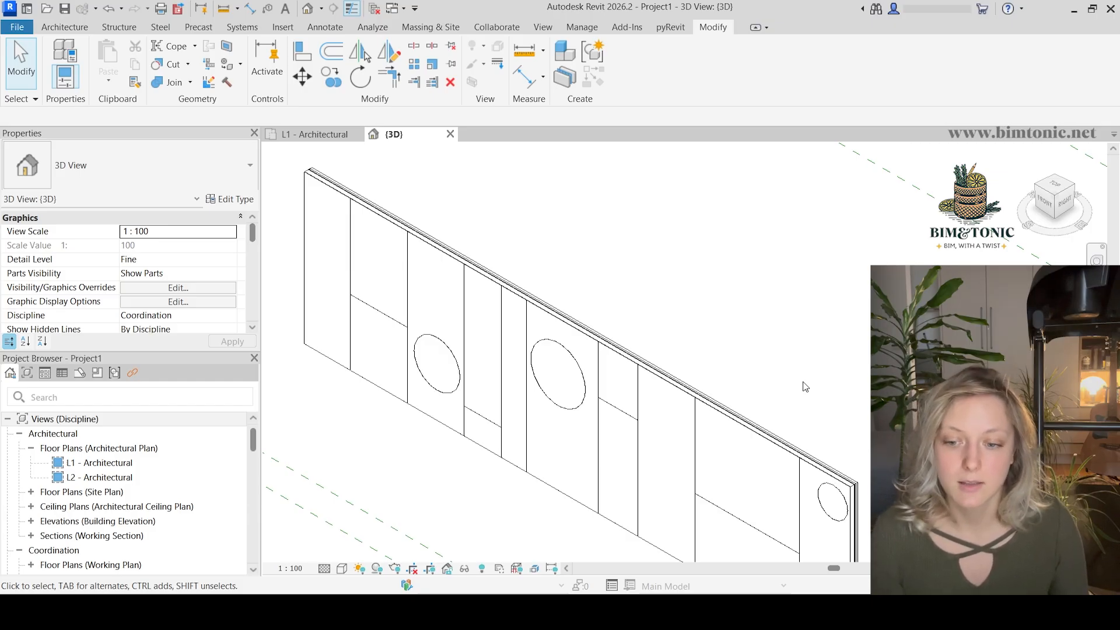
pyautogui.moveTo(806, 384); pyautogui.dragTo(775, 338, button='middle')
pyautogui.scroll(-1, 395, 372)
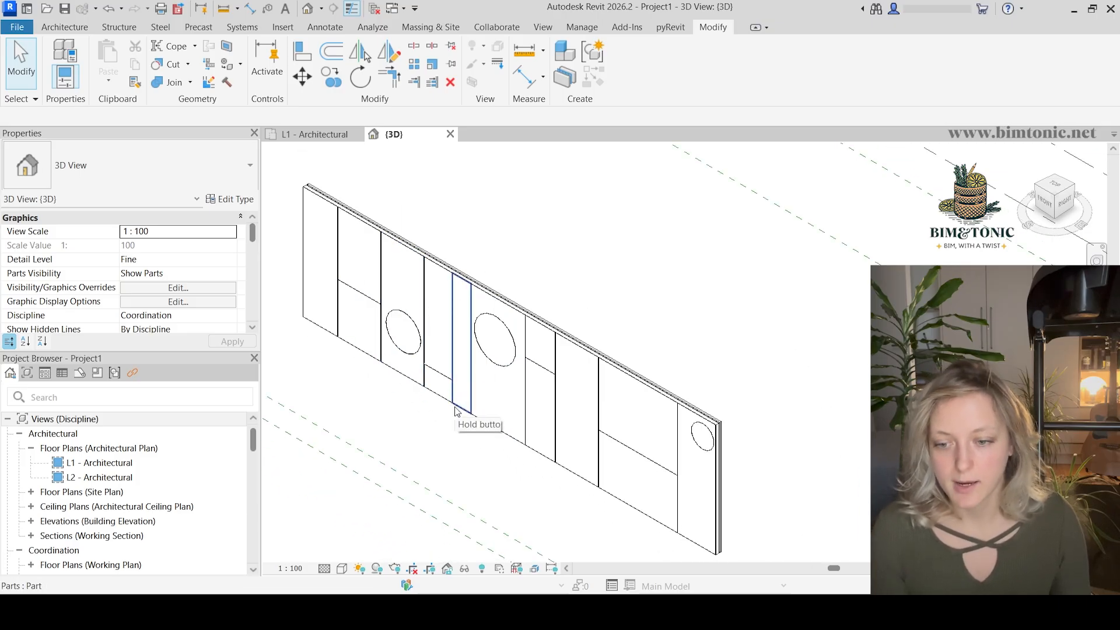
# Step: Check that the front layer's panels and small circle can be selected individually, and clear the selection
pyautogui.click(507, 416)
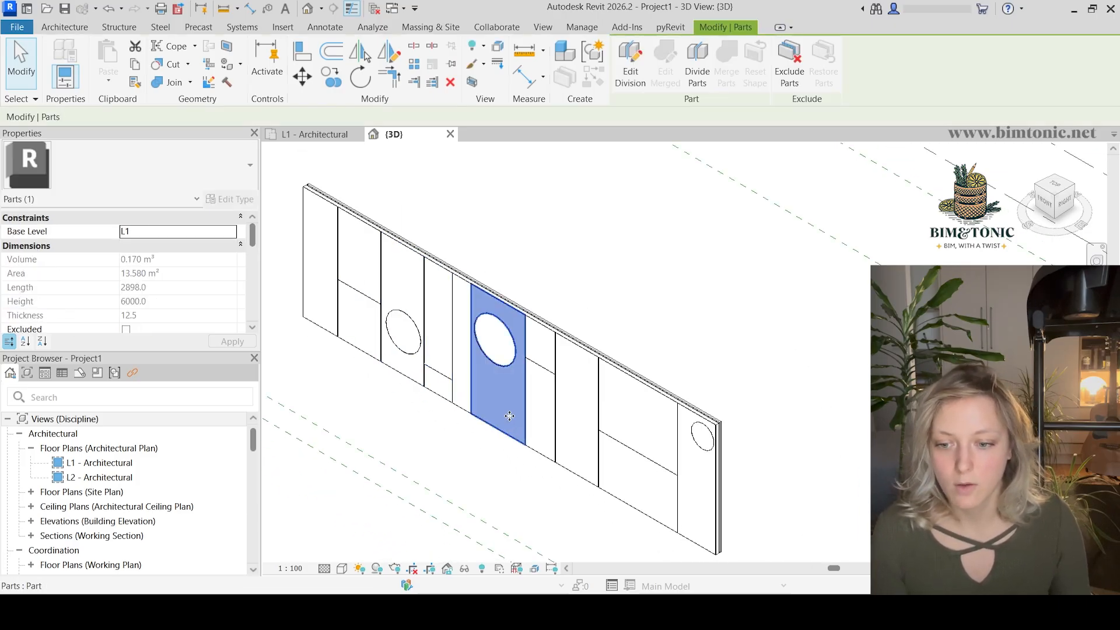
pyautogui.click(569, 421)
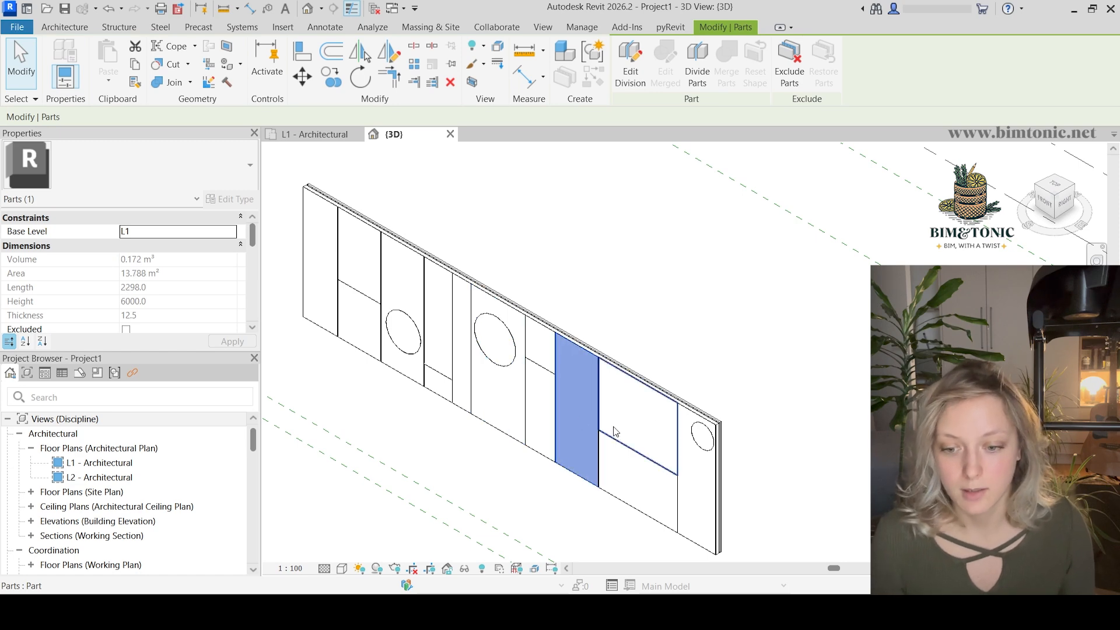
pyautogui.click(654, 424)
pyautogui.click(639, 487)
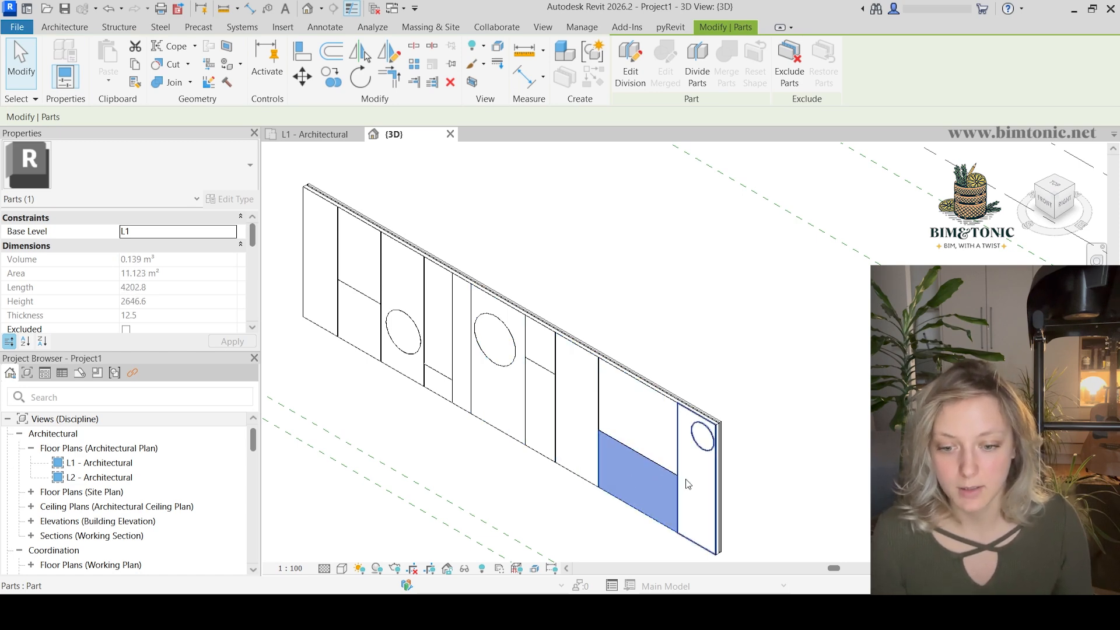
pyautogui.click(693, 442)
pyautogui.click(350, 544)
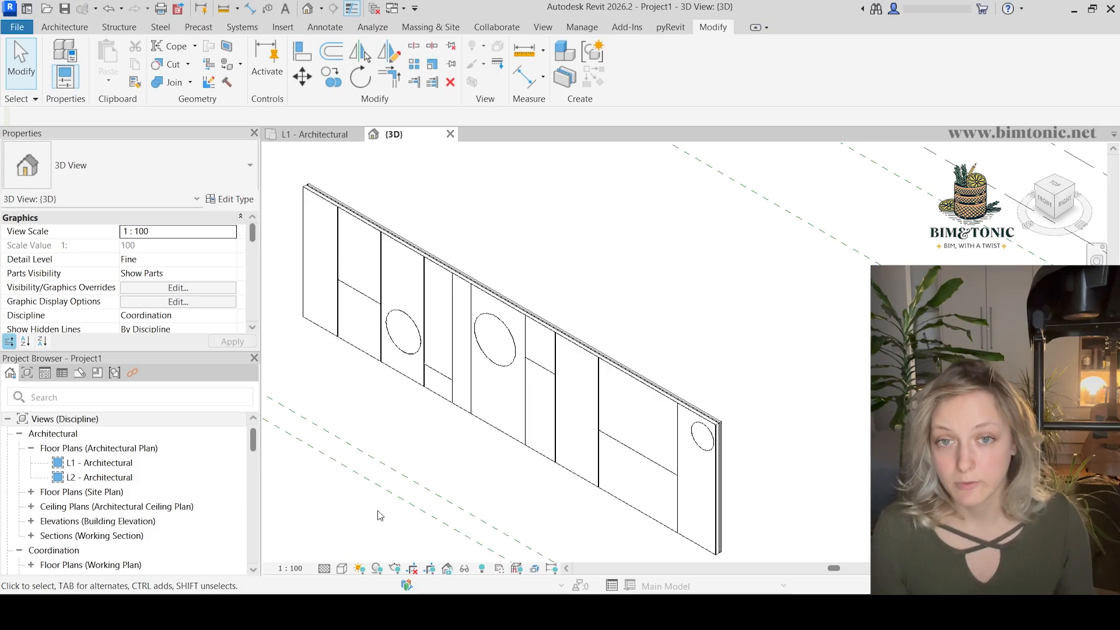
# Step: Set the 3D view's visual style to Textures
pyautogui.click(341, 569)
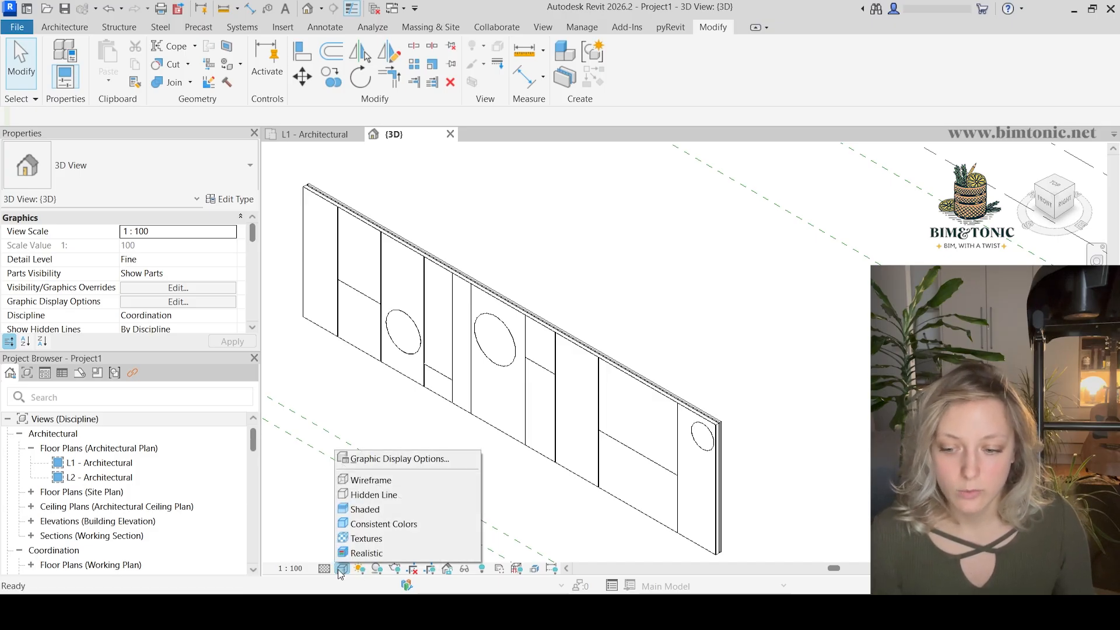
pyautogui.click(367, 538)
pyautogui.keyDown('shift'); pyautogui.moveTo(497, 504); pyautogui.dragTo(420, 383, button='middle'); pyautogui.keyUp('shift')
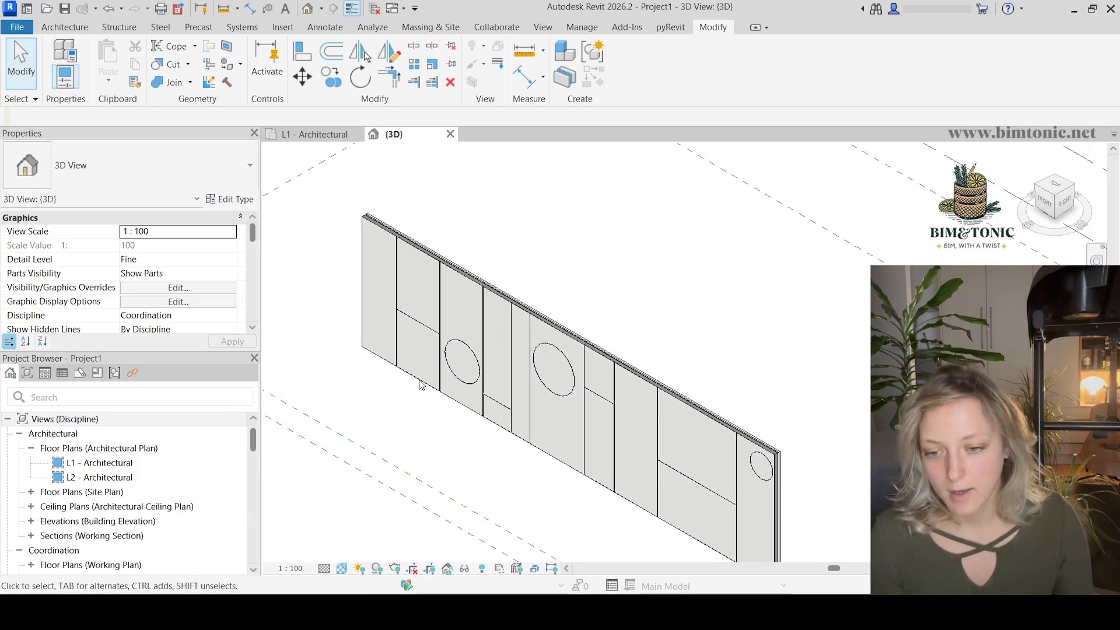
# Step: Inspect the material properties of the lower part between the sixth and seventh vertical lines
pyautogui.scroll(2, 516, 473)
pyautogui.scroll(-1, 517, 490)
pyautogui.moveTo(520, 493); pyautogui.dragTo(470, 511, button='middle')
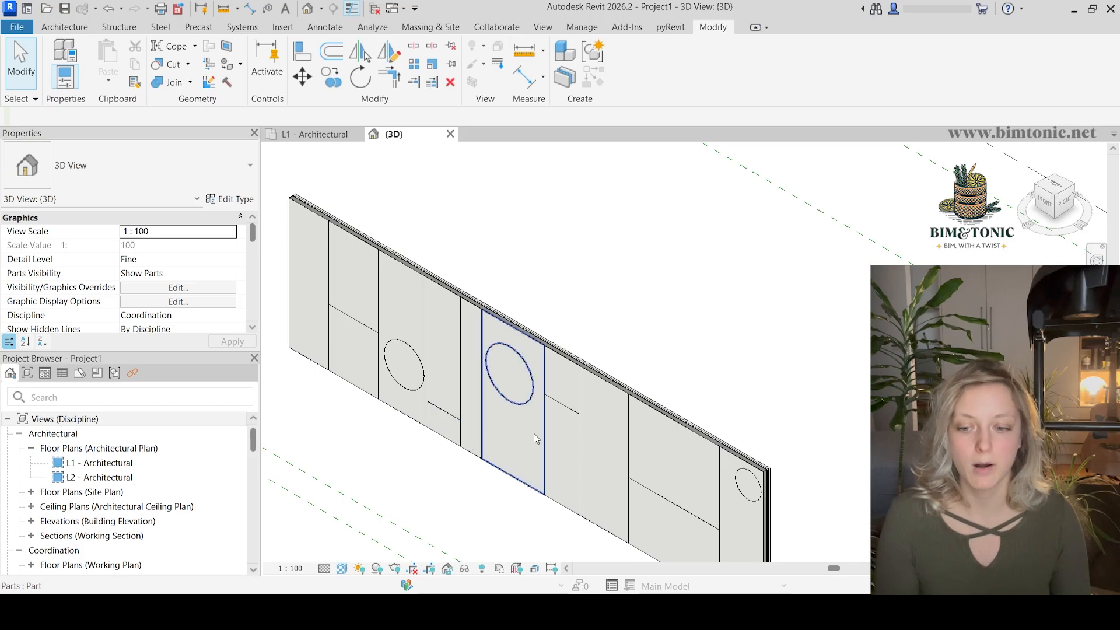
pyautogui.scroll(1, 534, 432)
pyautogui.click(575, 447)
pyautogui.scroll(-1, 575, 446)
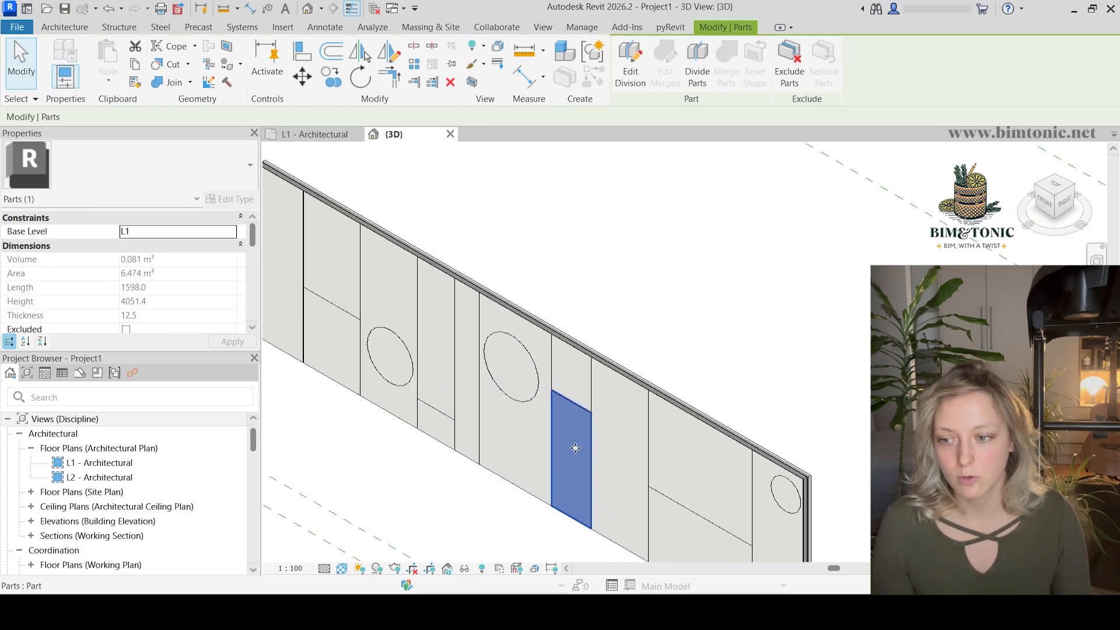
pyautogui.scroll(-3, 183, 324)
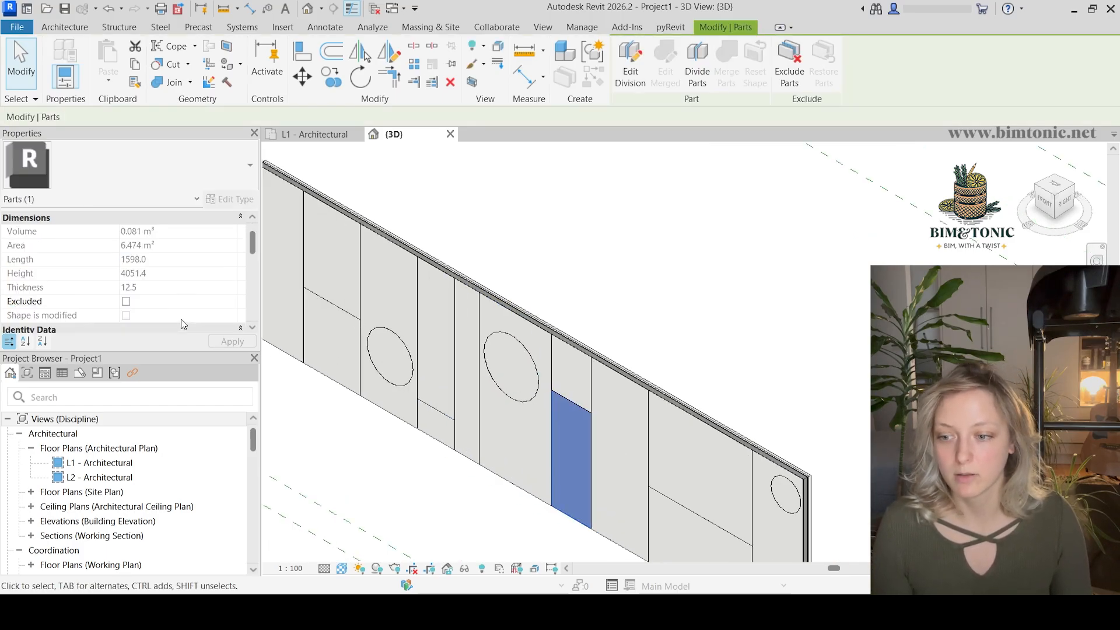
pyautogui.scroll(-3, 184, 324)
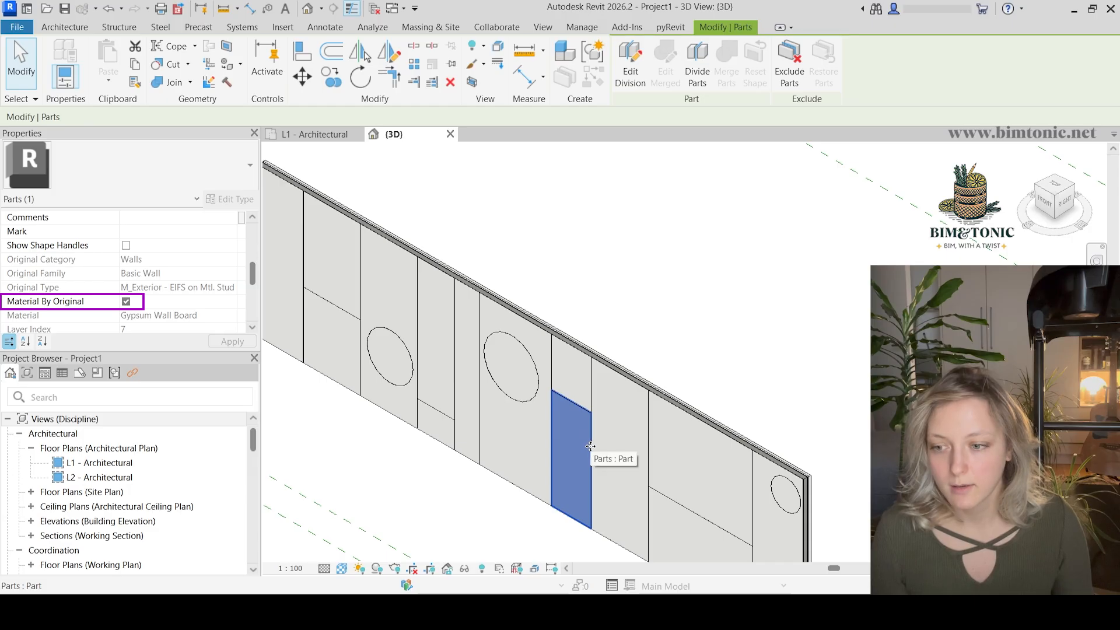
pyautogui.moveTo(517, 466); pyautogui.dragTo(610, 437, button='middle')
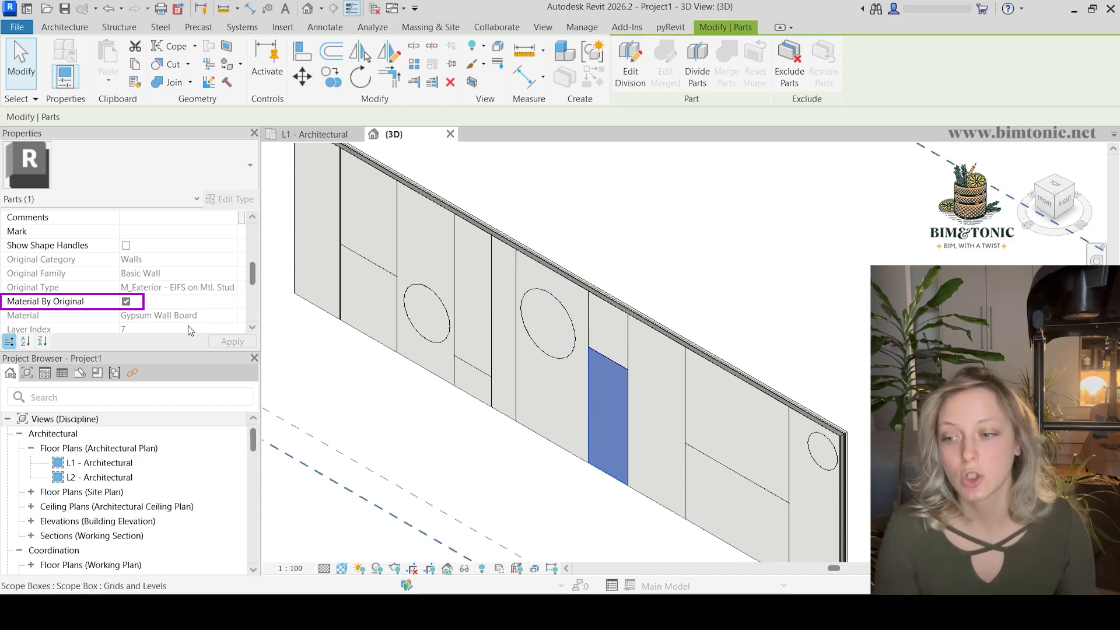
# Step: Turn off Material By Original for the lower part and the large circle, and assign Wood Planks to the circle
pyautogui.click(126, 302)
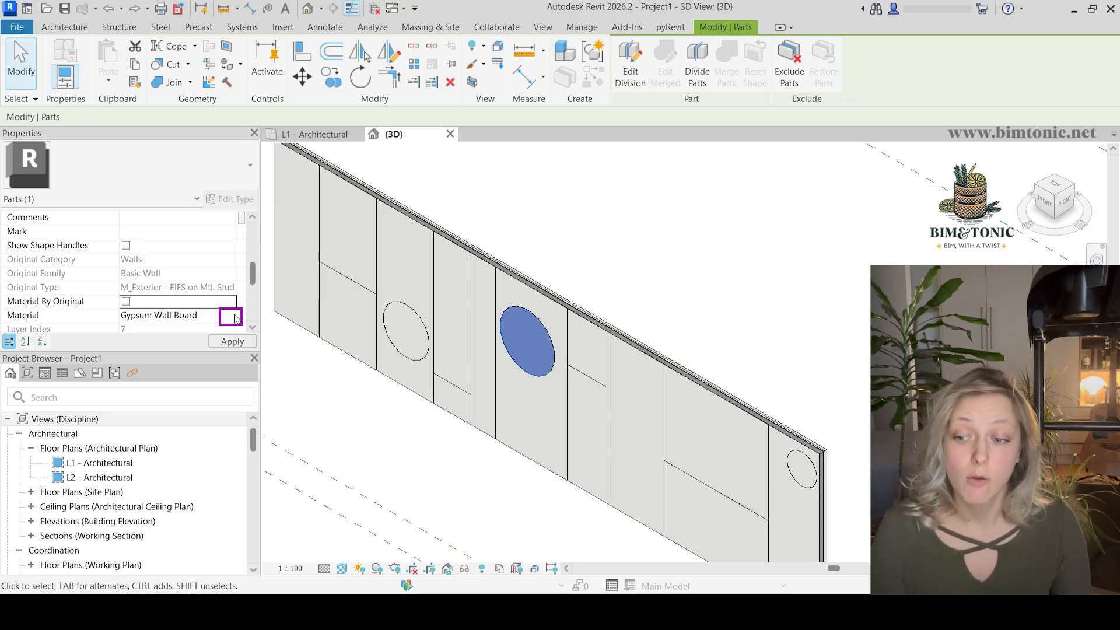
pyautogui.click(235, 316)
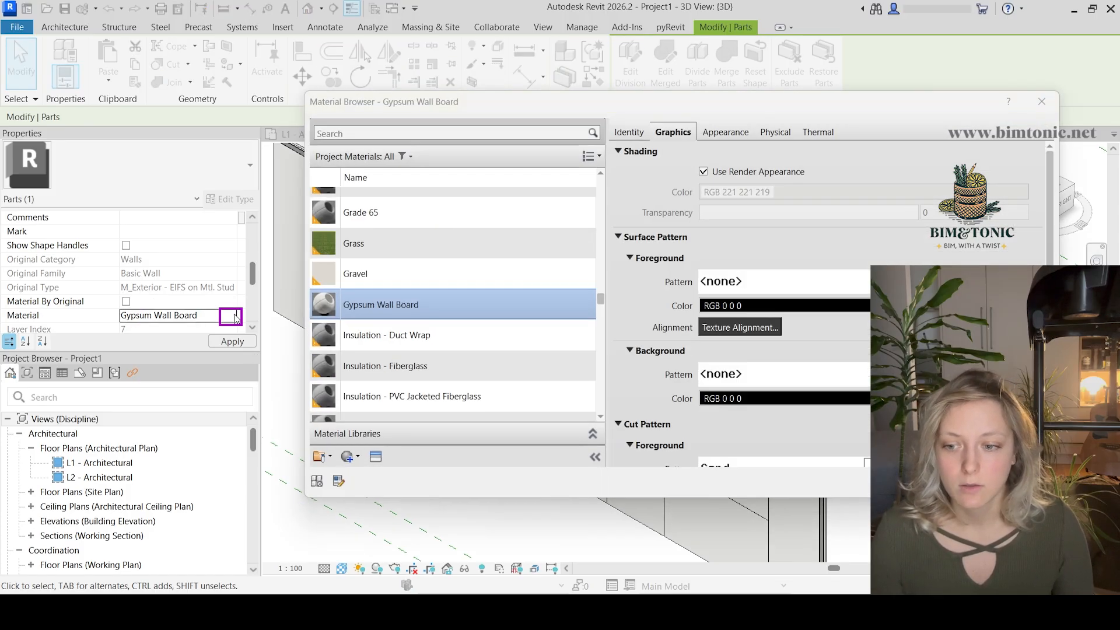
pyautogui.scroll(-5, 392, 319)
pyautogui.click(392, 324)
pyautogui.scroll(-10, 392, 321)
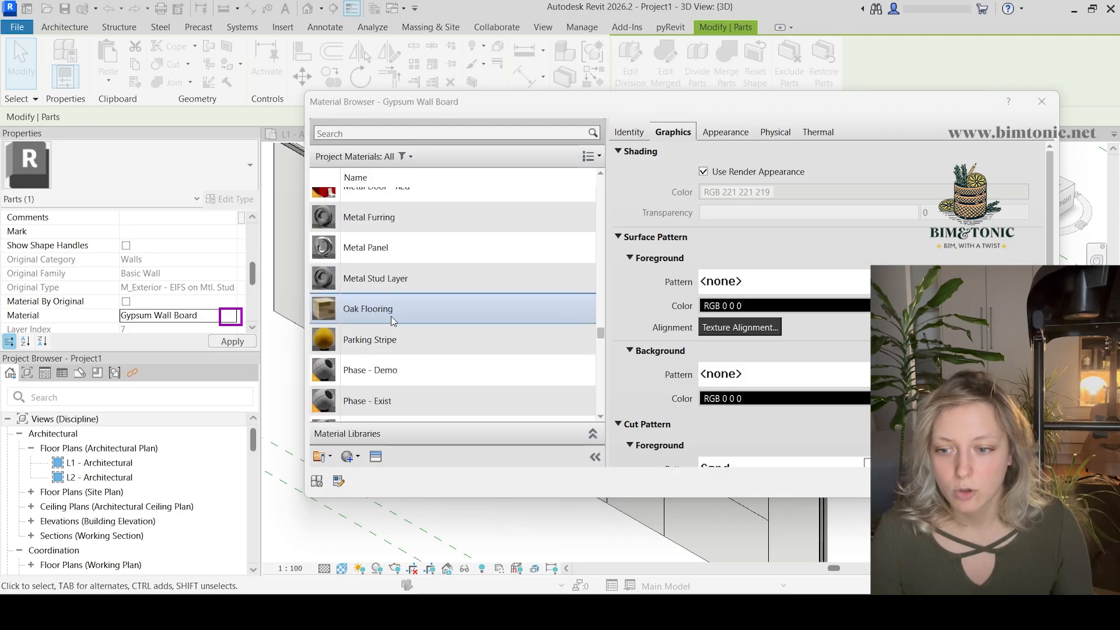
pyautogui.scroll(-12, 391, 318)
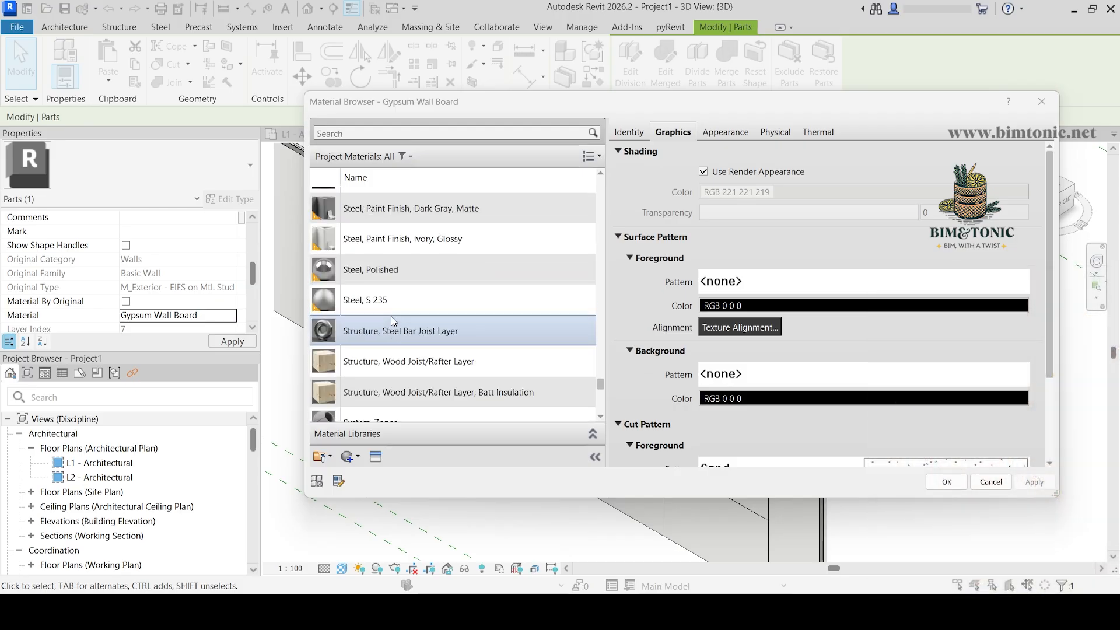
pyautogui.click(391, 382)
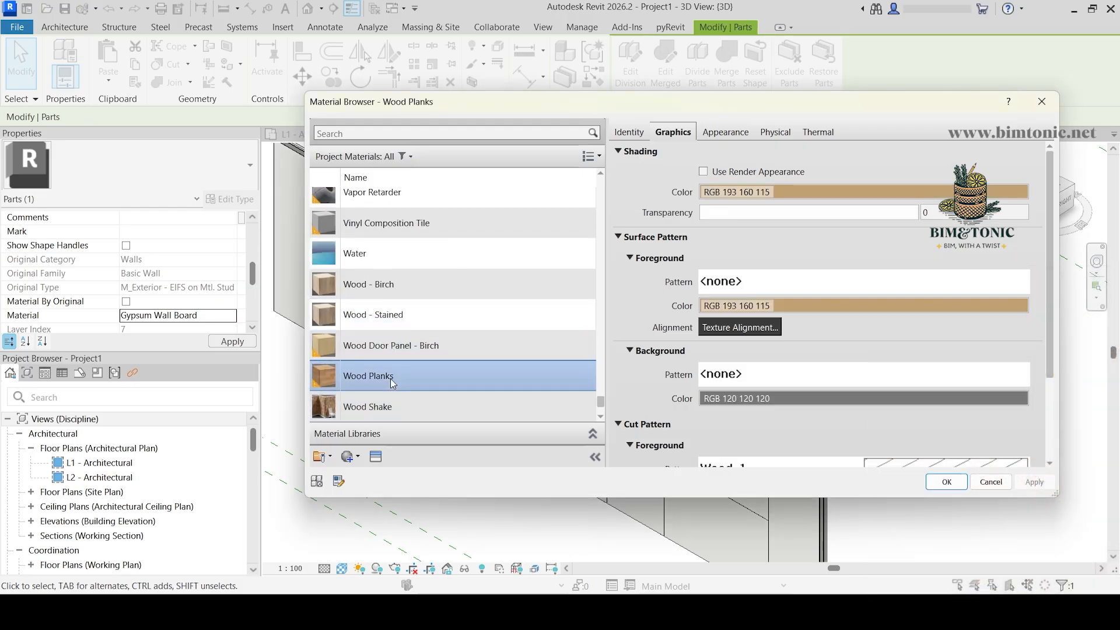
pyautogui.click(952, 487)
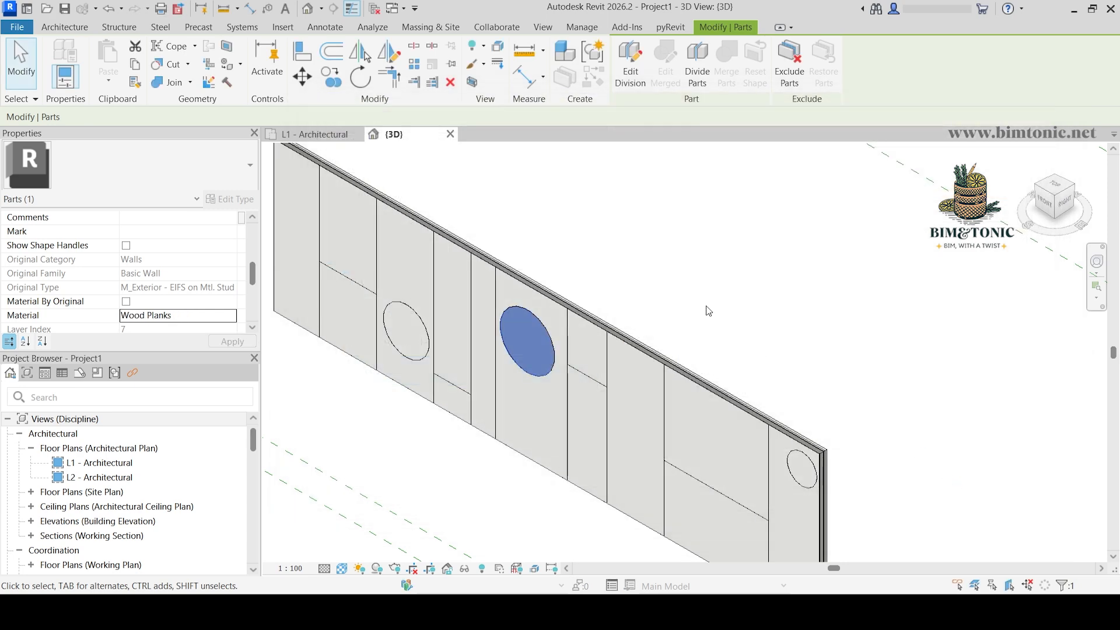
pyautogui.click(708, 310)
# Step: Assign the Metal Door - Red material to the lower part between the sixth and seventh vertical lines
pyautogui.scroll(4, 530, 418)
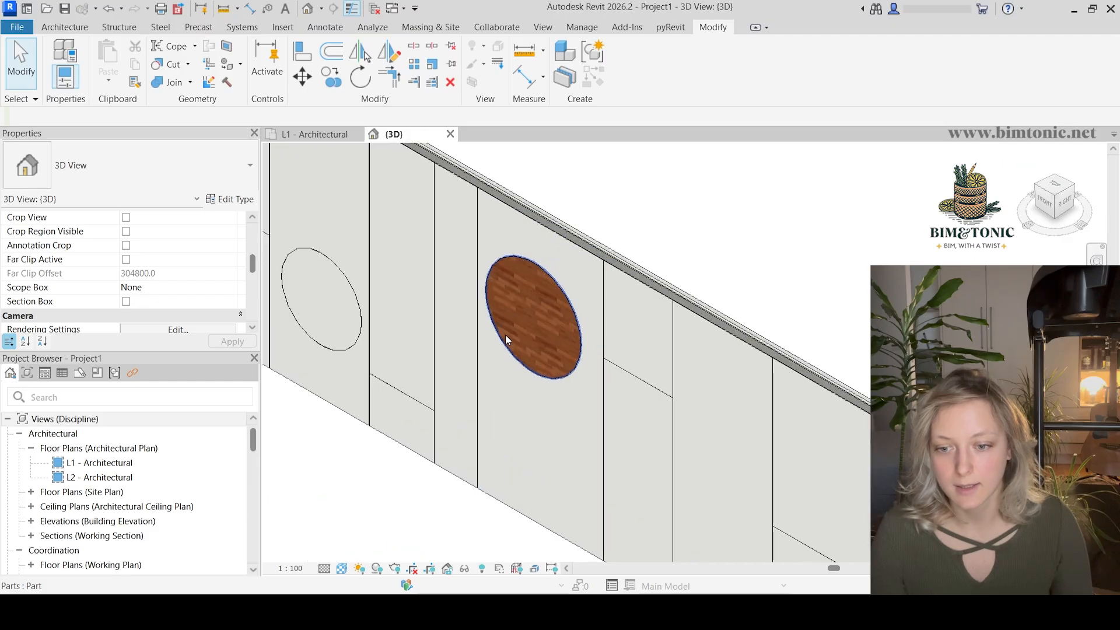
pyautogui.scroll(2, 505, 334)
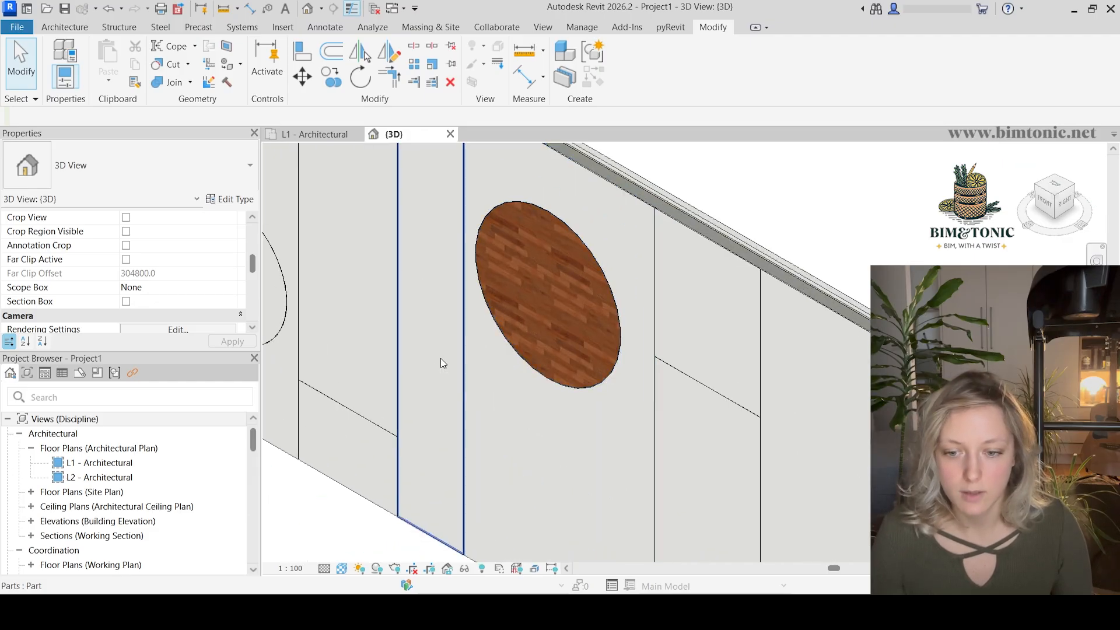
pyautogui.scroll(-1, 442, 365)
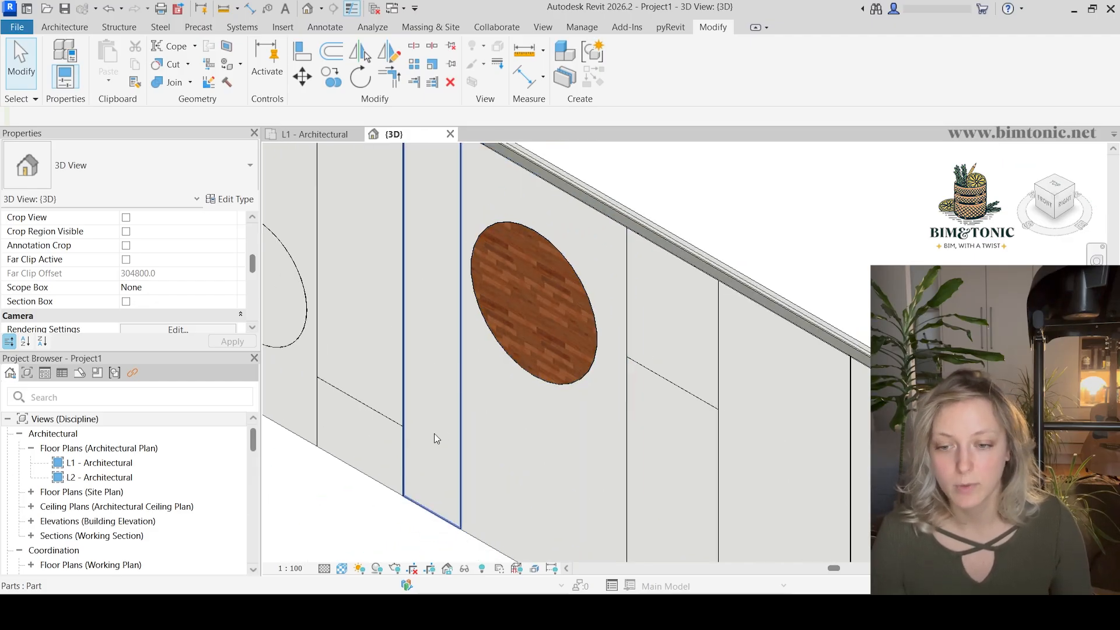
pyautogui.scroll(-3, 436, 439)
pyautogui.scroll(-1, 438, 429)
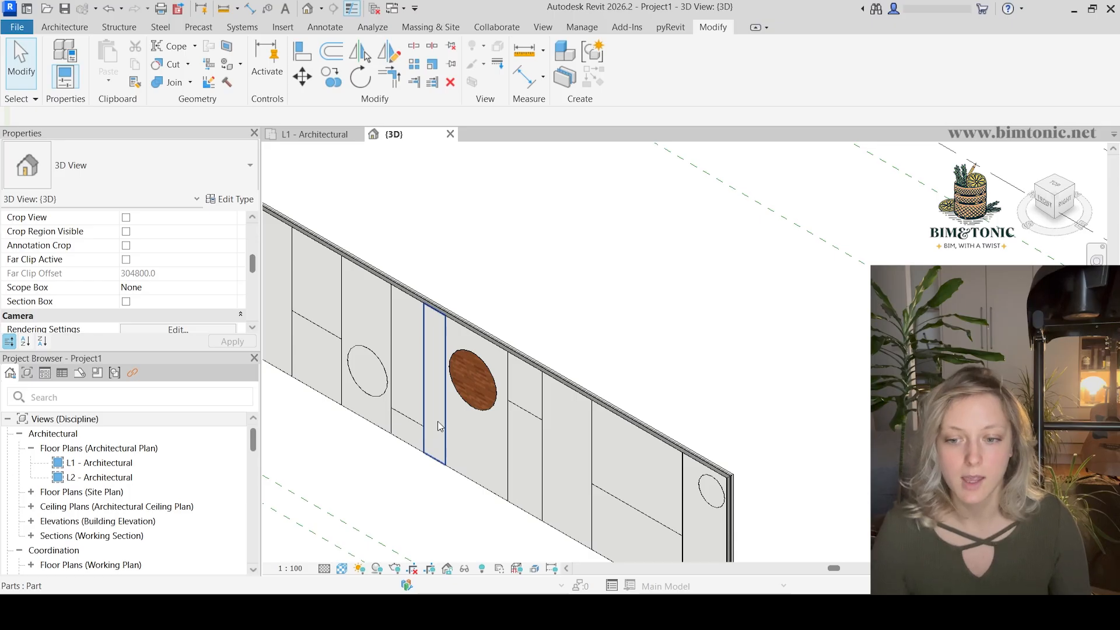
pyautogui.moveTo(491, 418); pyautogui.dragTo(558, 367, button='middle')
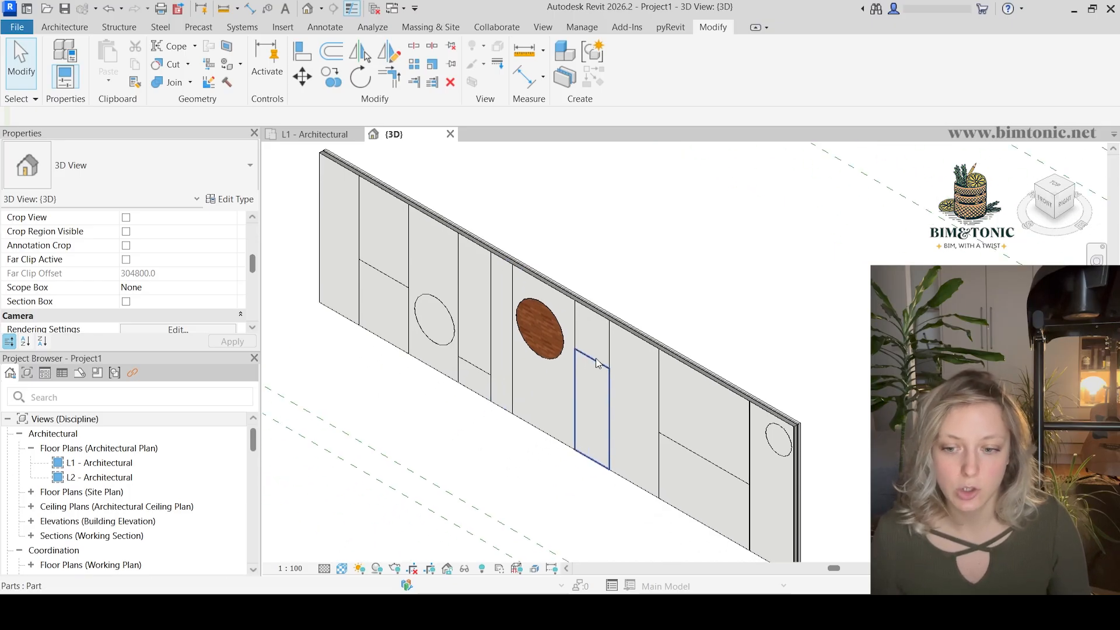
pyautogui.click(586, 403)
pyautogui.click(236, 319)
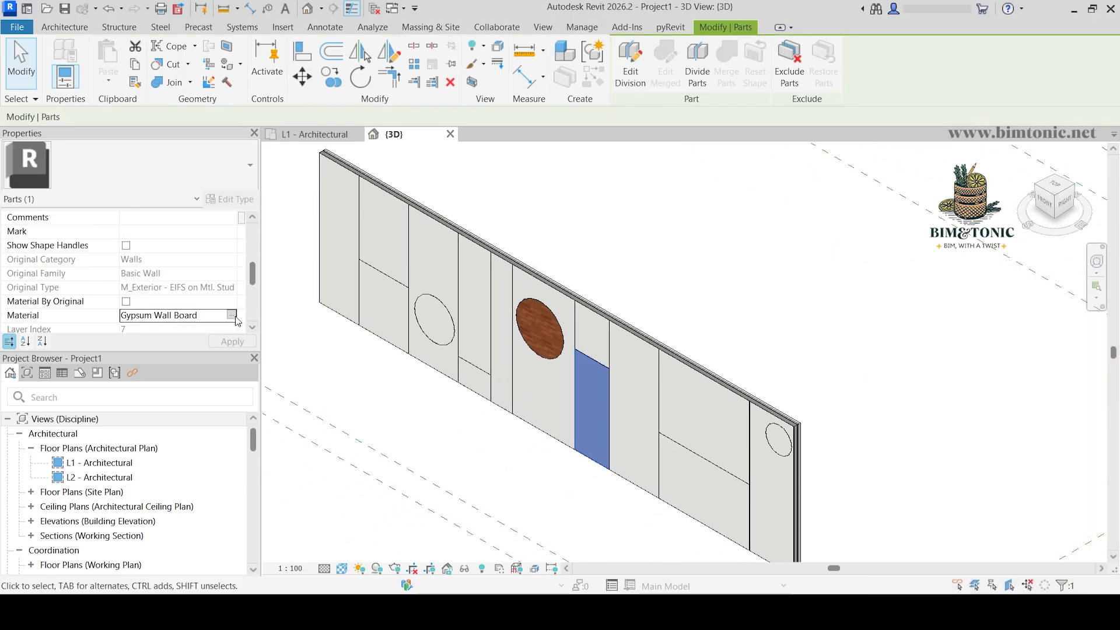
pyautogui.click(234, 317)
pyautogui.scroll(-5, 498, 344)
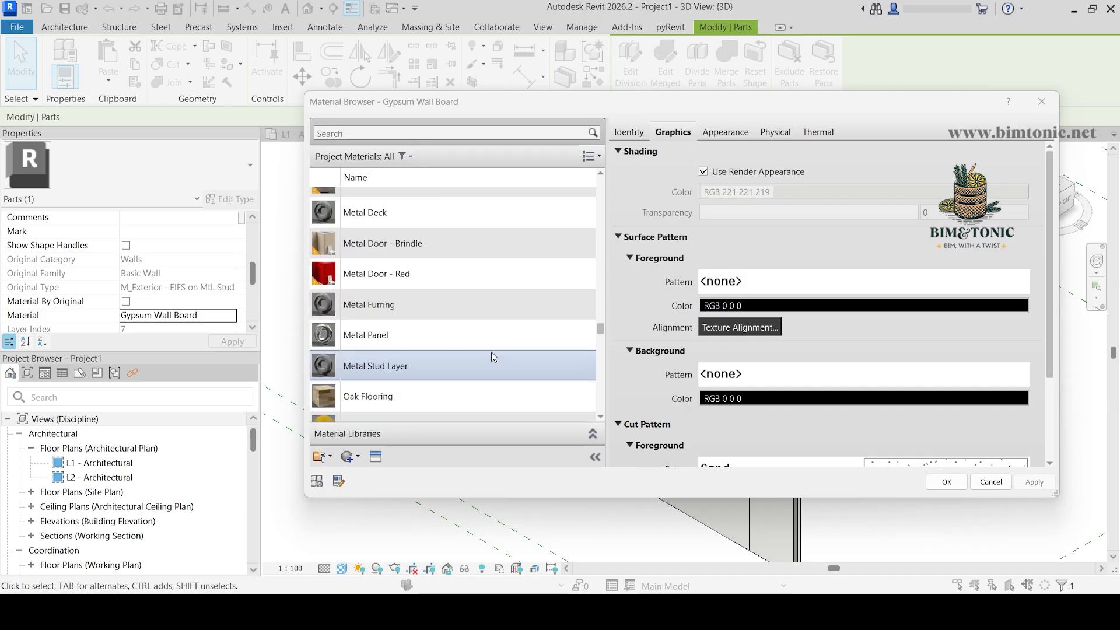
pyautogui.click(411, 263)
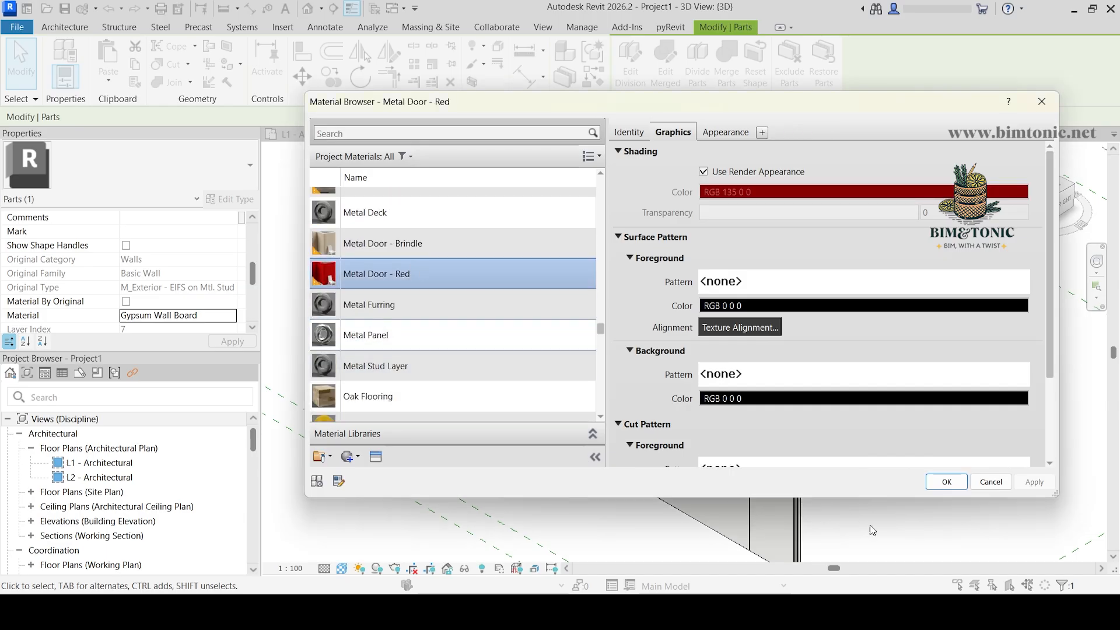
pyautogui.click(940, 484)
pyautogui.click(934, 420)
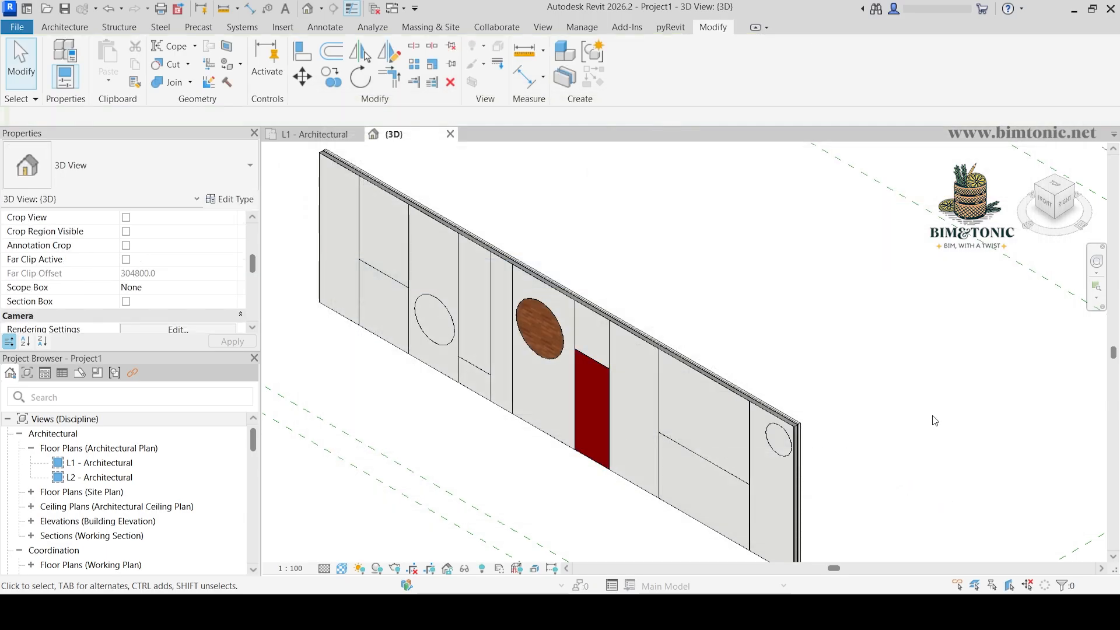
# Step: Override the original material of the full-height part at the wall's far left end with Iron, Ductile
pyautogui.click(348, 249)
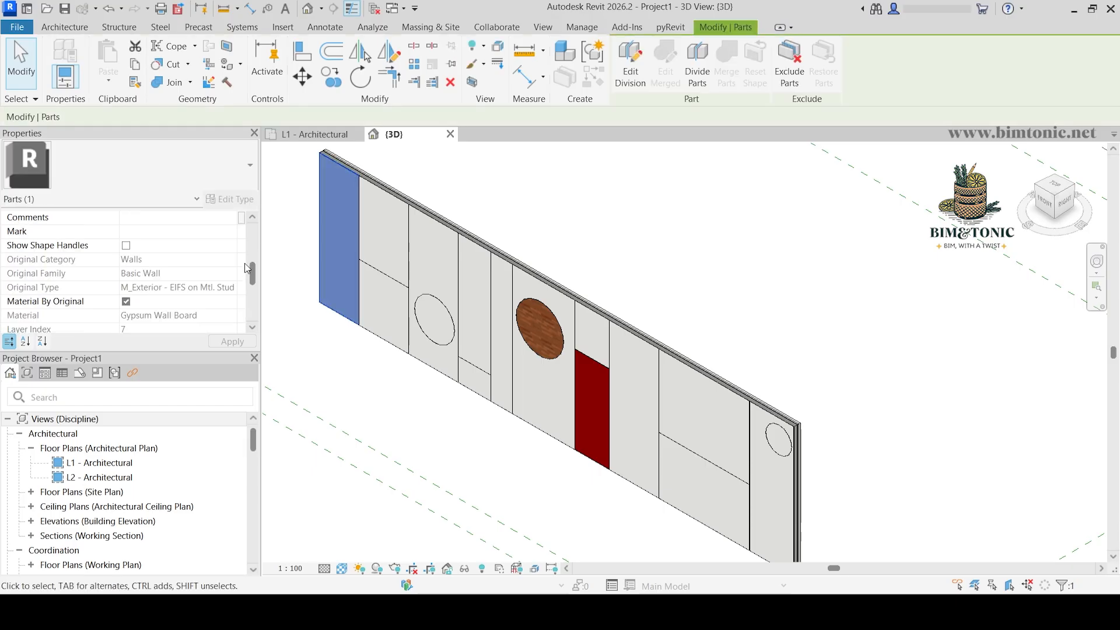
pyautogui.scroll(-3, 233, 277)
pyautogui.click(234, 276)
pyautogui.click(233, 274)
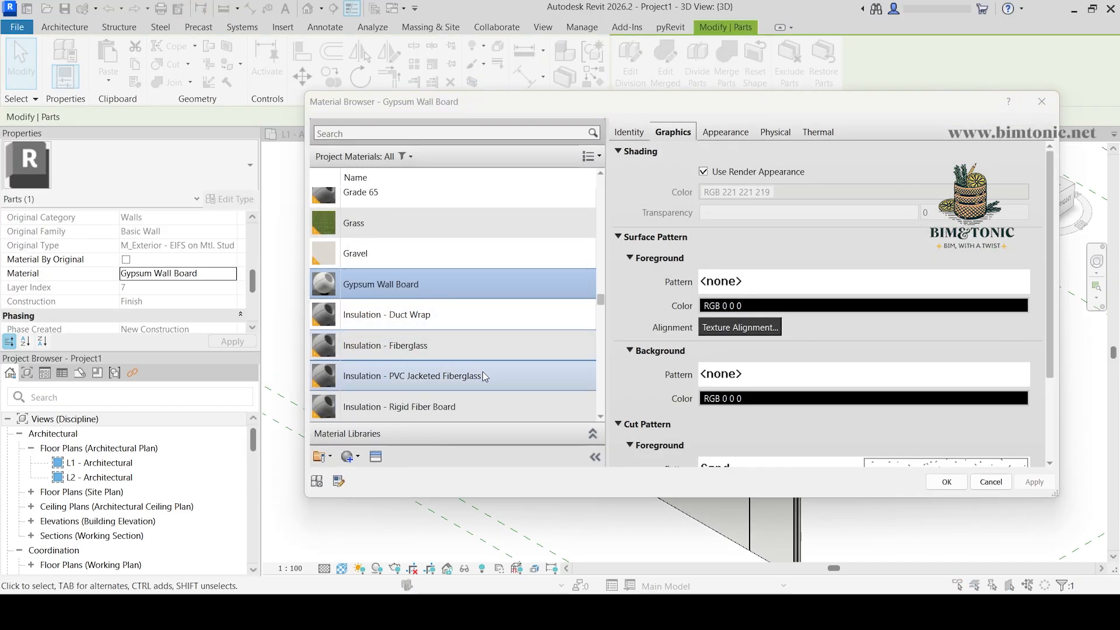
pyautogui.scroll(-5, 466, 376)
pyautogui.scroll(3, 456, 378)
pyautogui.click(369, 262)
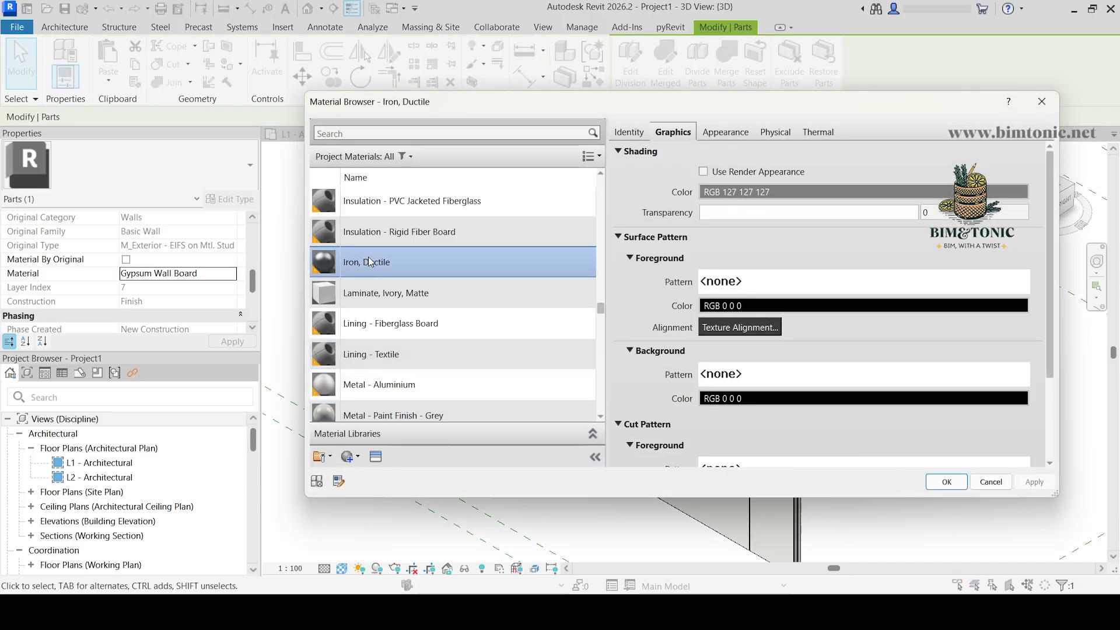
pyautogui.click(945, 482)
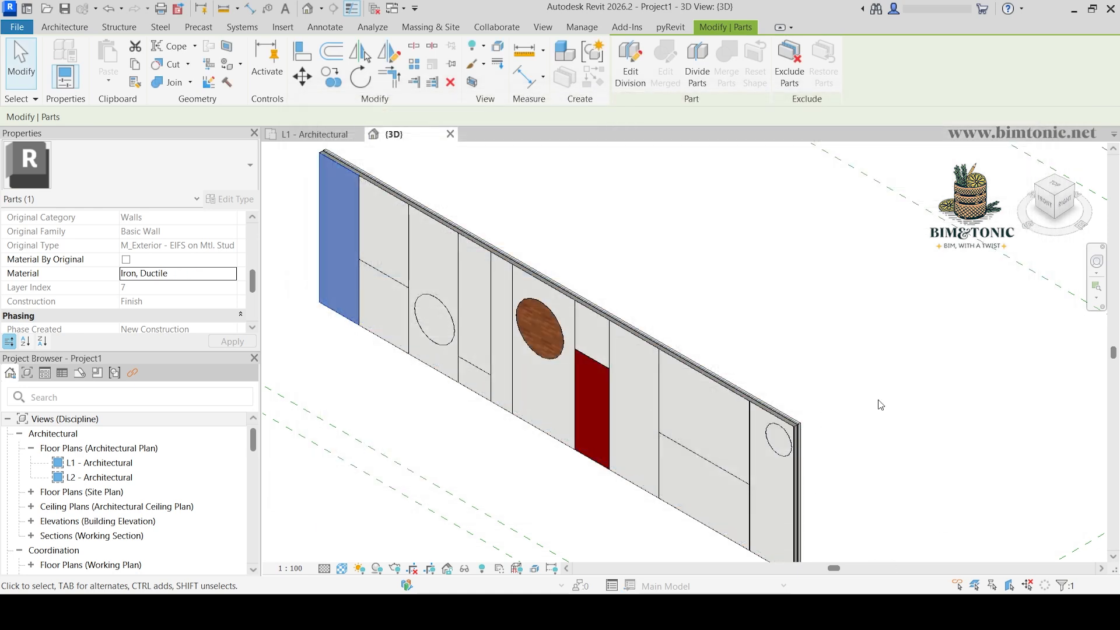
pyautogui.click(921, 388)
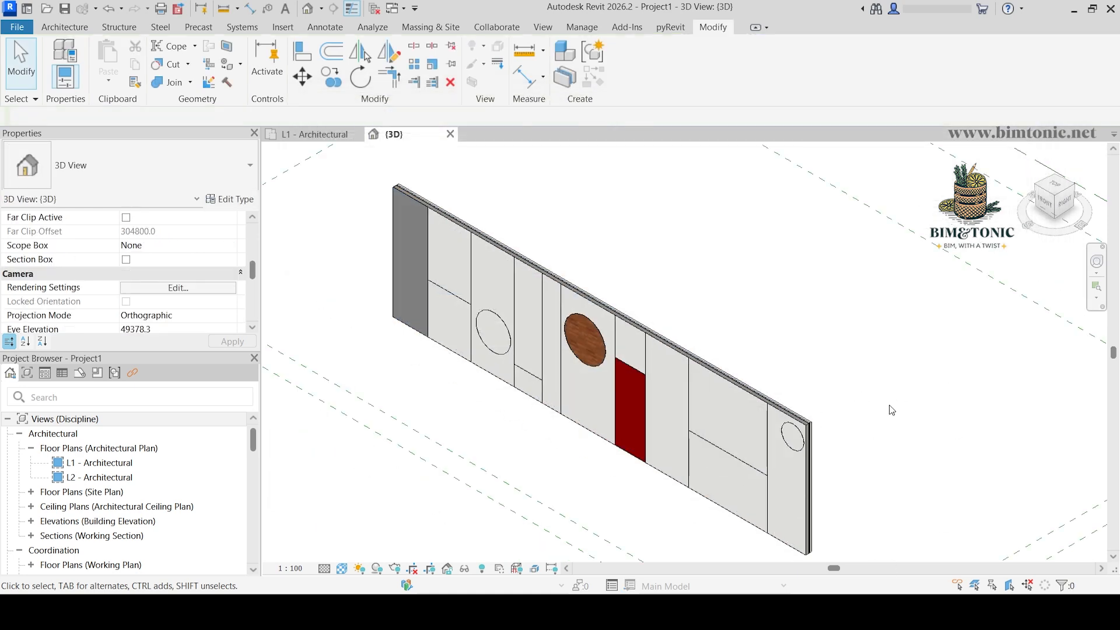
# Step: Exclude the upper part between the eighth and ninth vertical lines and examine the layer exposed behind it
pyautogui.scroll(1, 862, 449)
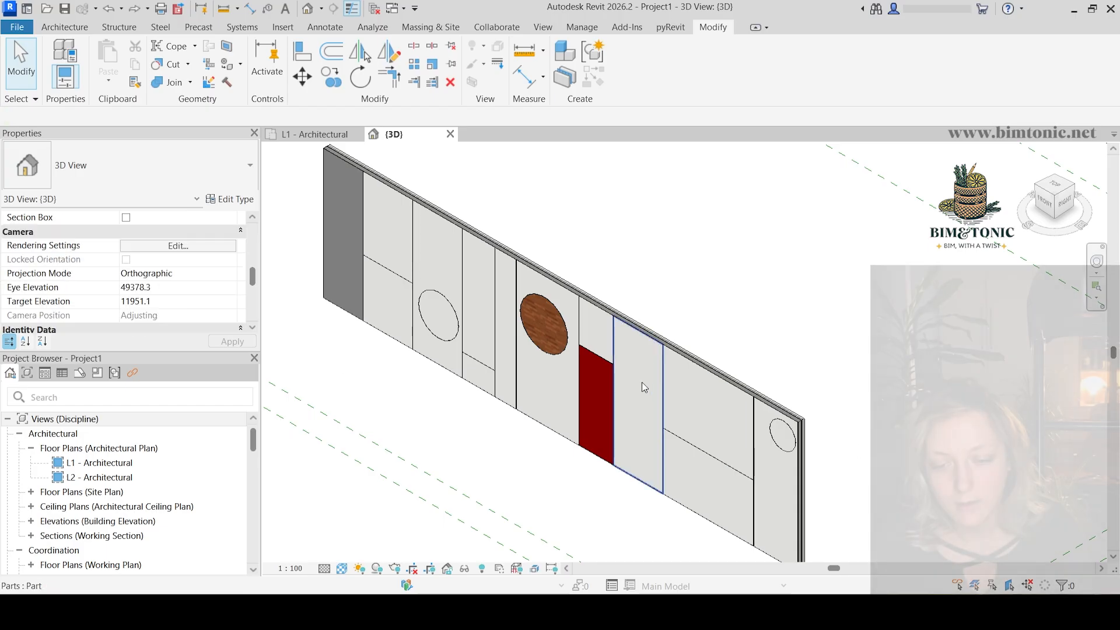
pyautogui.click(724, 401)
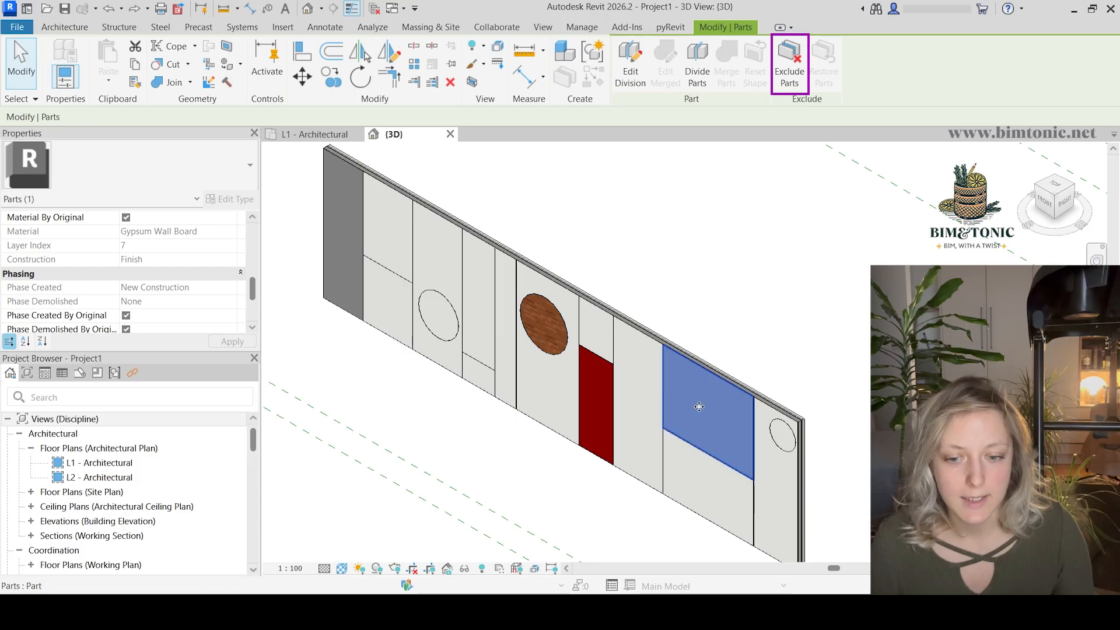
pyautogui.click(789, 64)
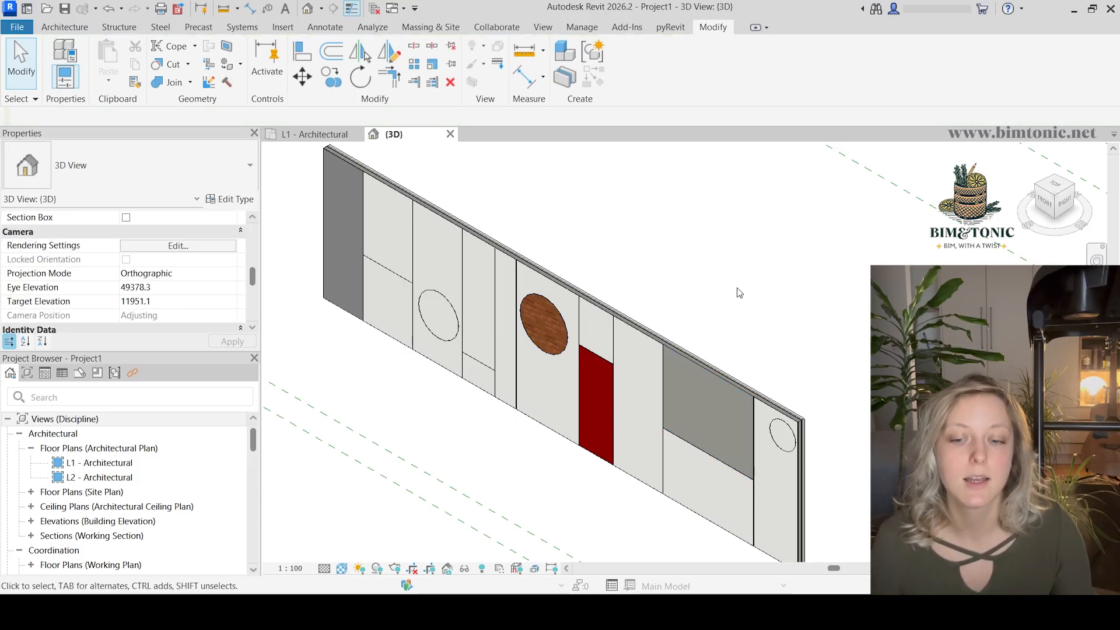
pyautogui.scroll(4, 659, 356)
pyautogui.scroll(5, 678, 328)
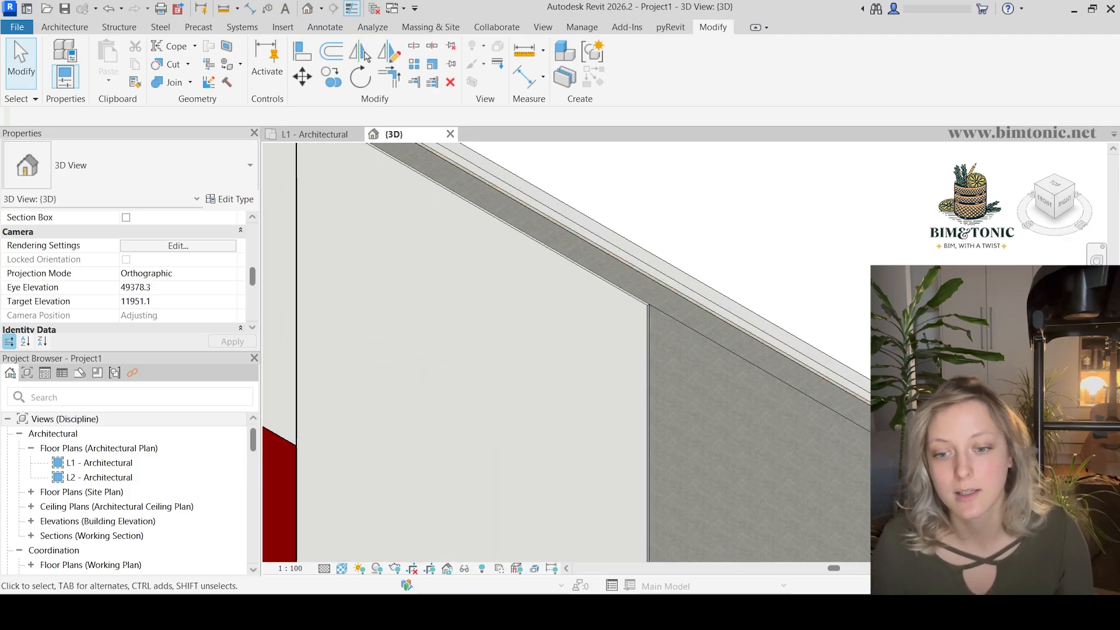
pyautogui.scroll(-5, 858, 289)
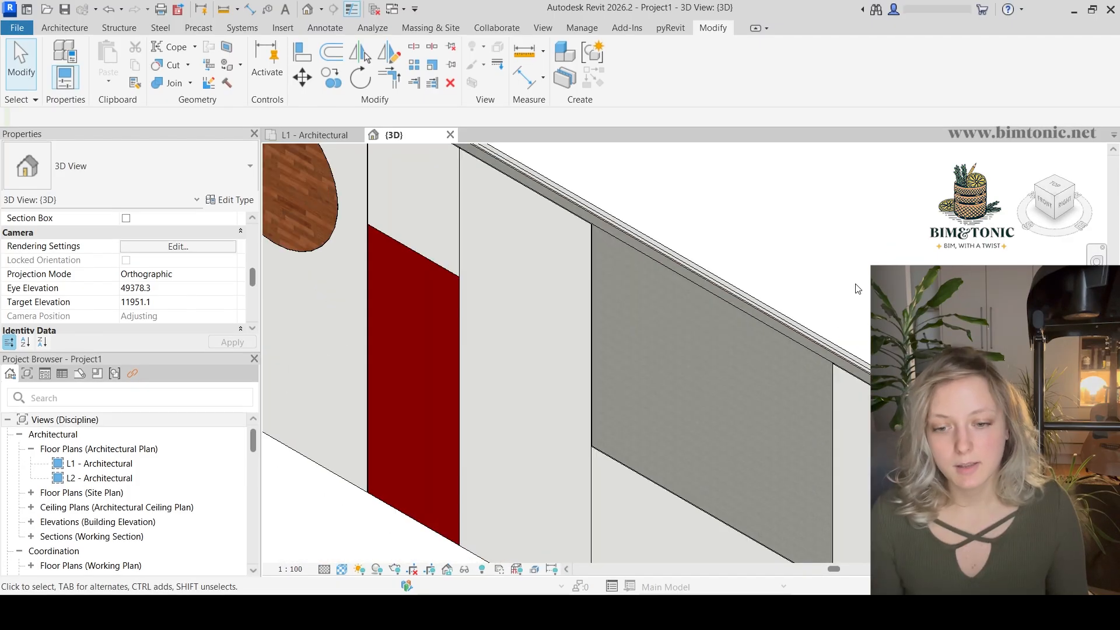
# Step: Restore the excluded upper part and review its phasing properties
pyautogui.click(691, 403)
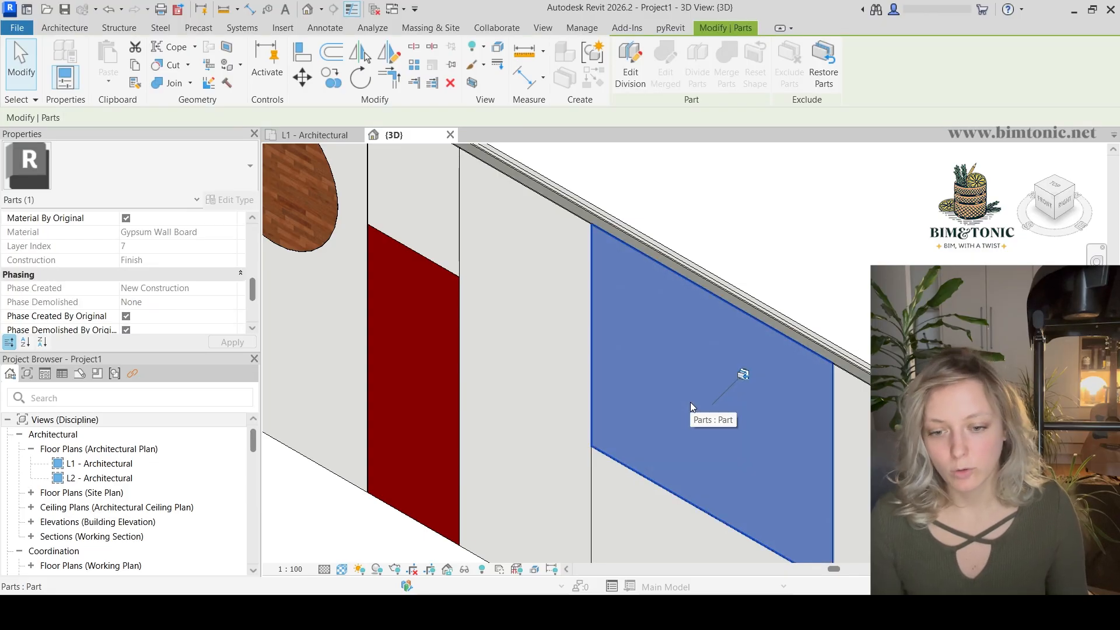
pyautogui.click(744, 375)
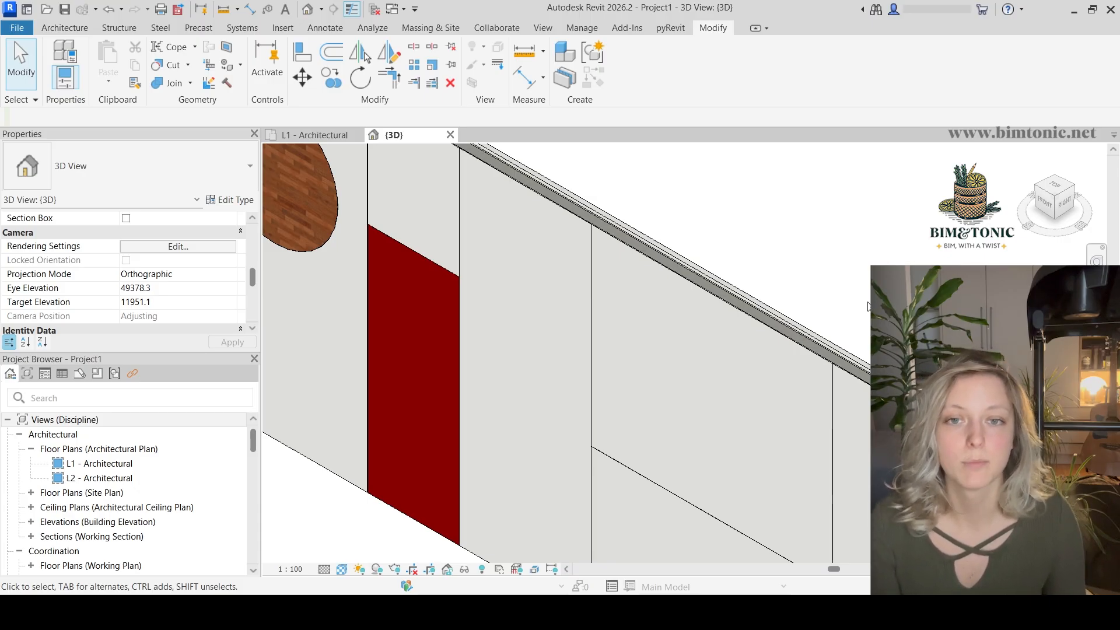
pyautogui.click(761, 392)
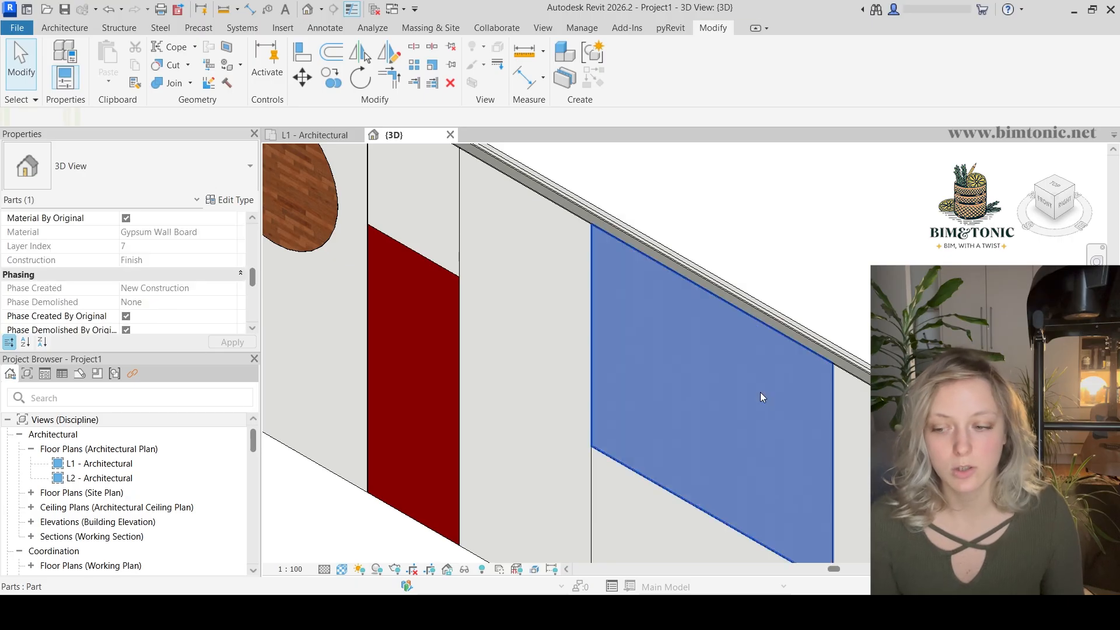
pyautogui.press('Escape')
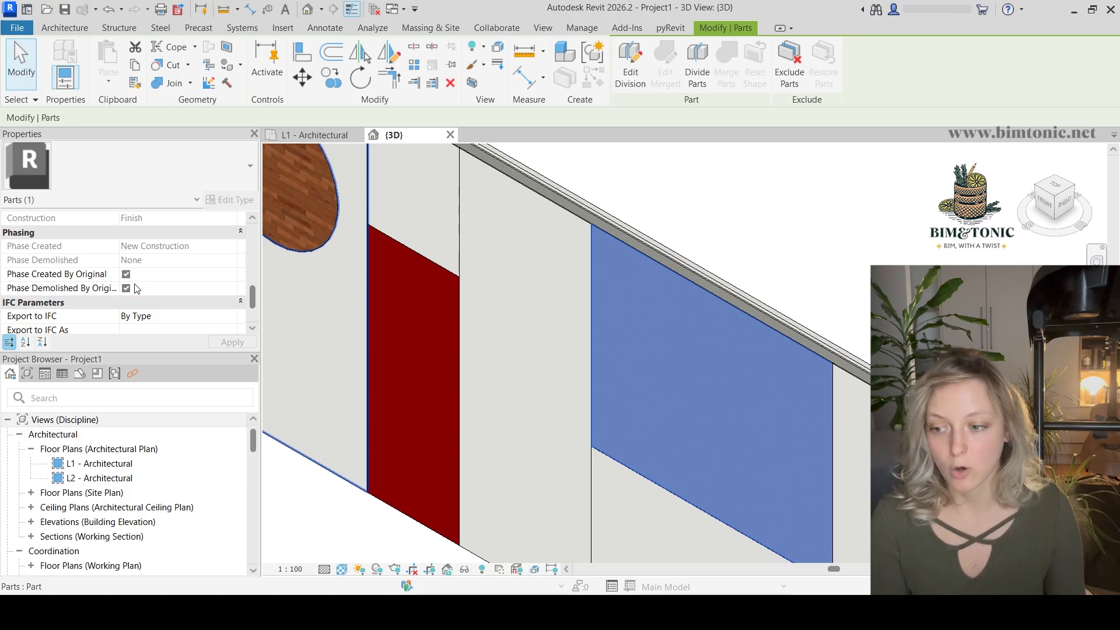
pyautogui.scroll(-4, 136, 289)
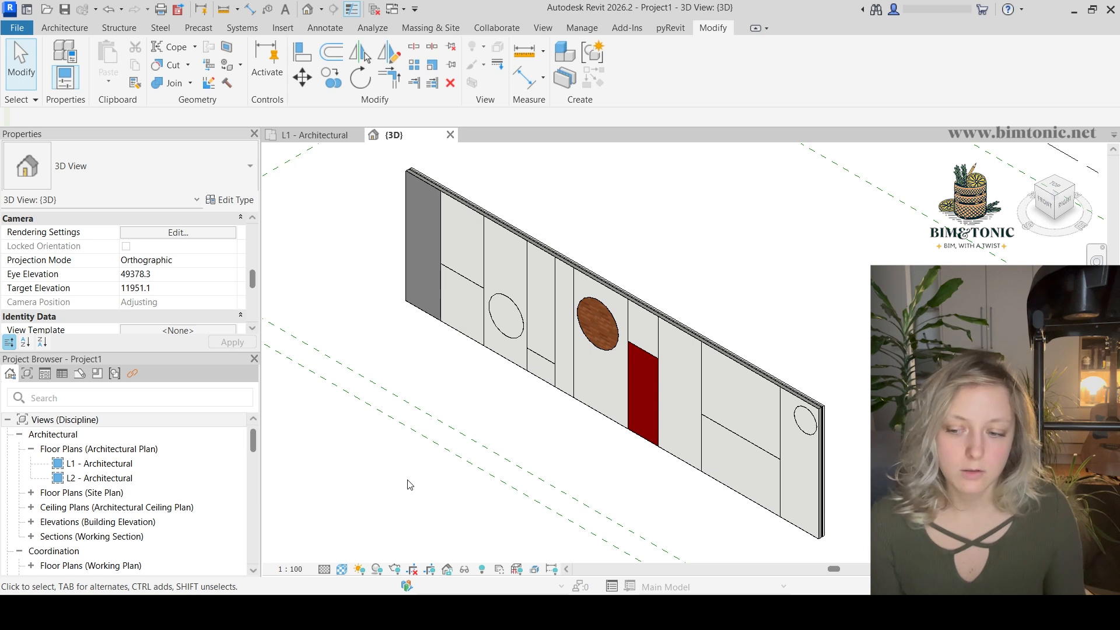
# Step: Open the L1 - Architectural floor plan and examine the exterior wall's layers, checking how the wall is selected there
pyautogui.doubleClick(133, 468)
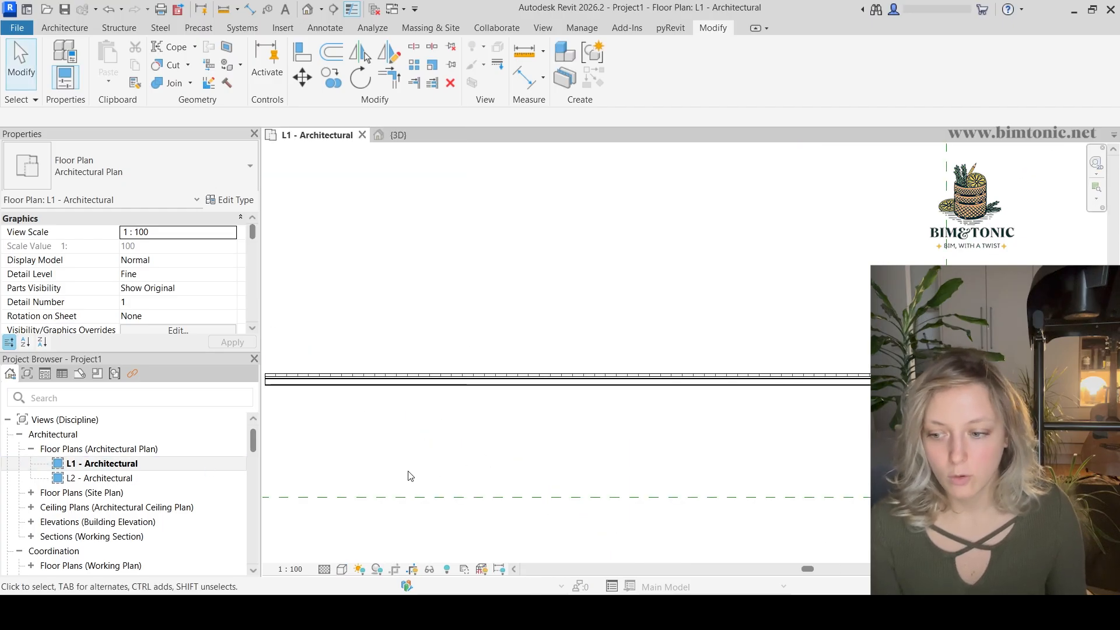
pyautogui.scroll(2, 326, 408)
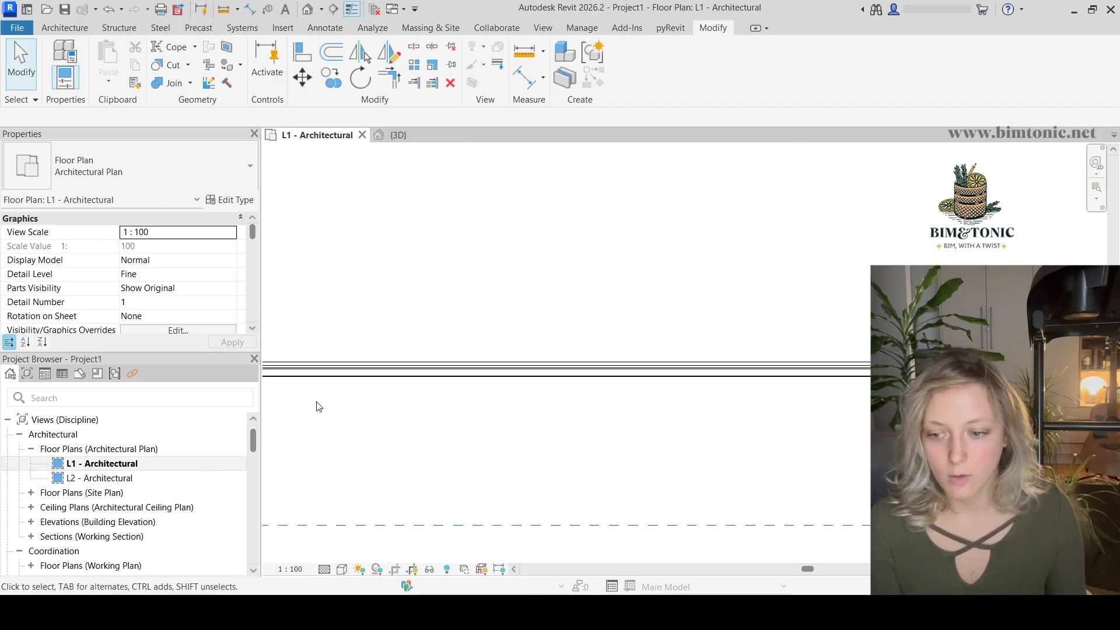
pyautogui.click(485, 370)
pyautogui.scroll(1, 505, 445)
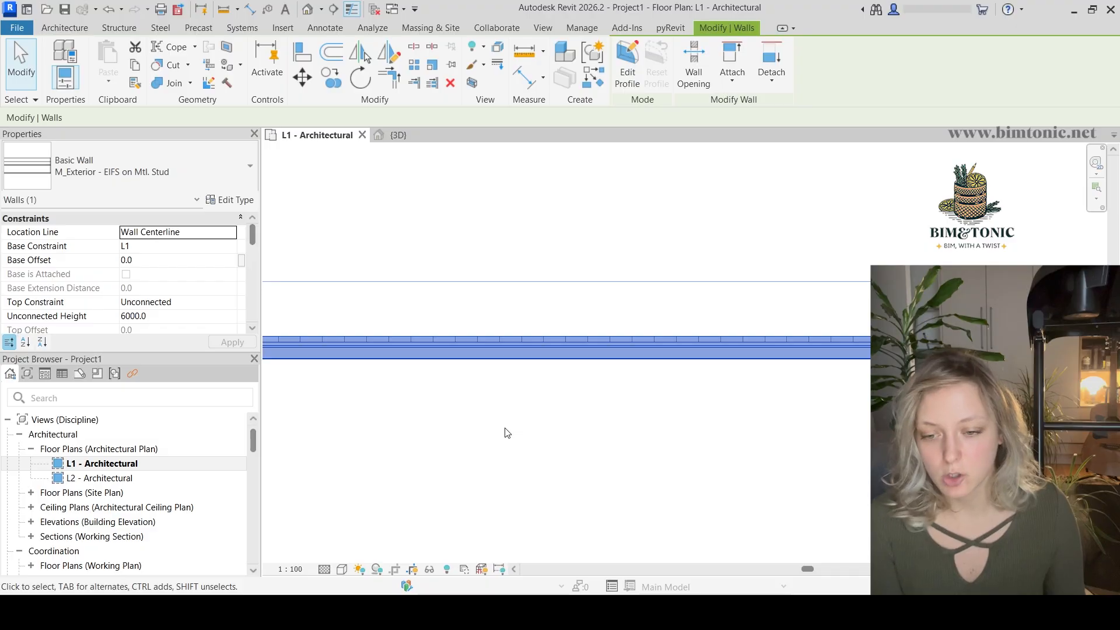
pyautogui.moveTo(505, 428); pyautogui.dragTo(560, 484, button='middle')
pyautogui.scroll(1, 549, 459)
pyautogui.press('Escape')
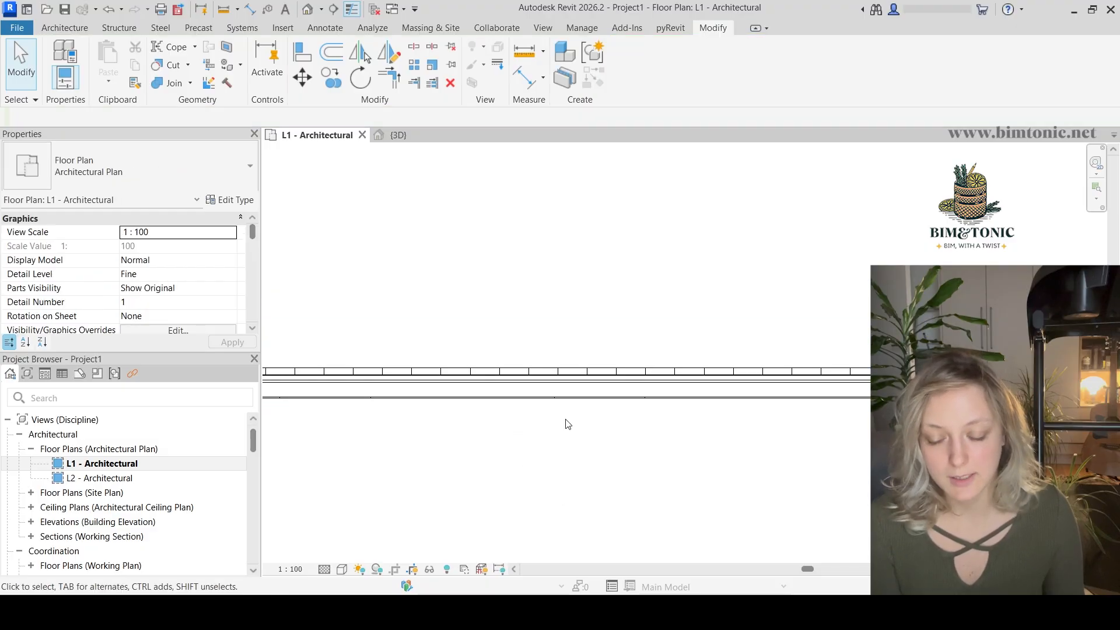
pyautogui.scroll(1, 569, 417)
pyautogui.scroll(2, 565, 401)
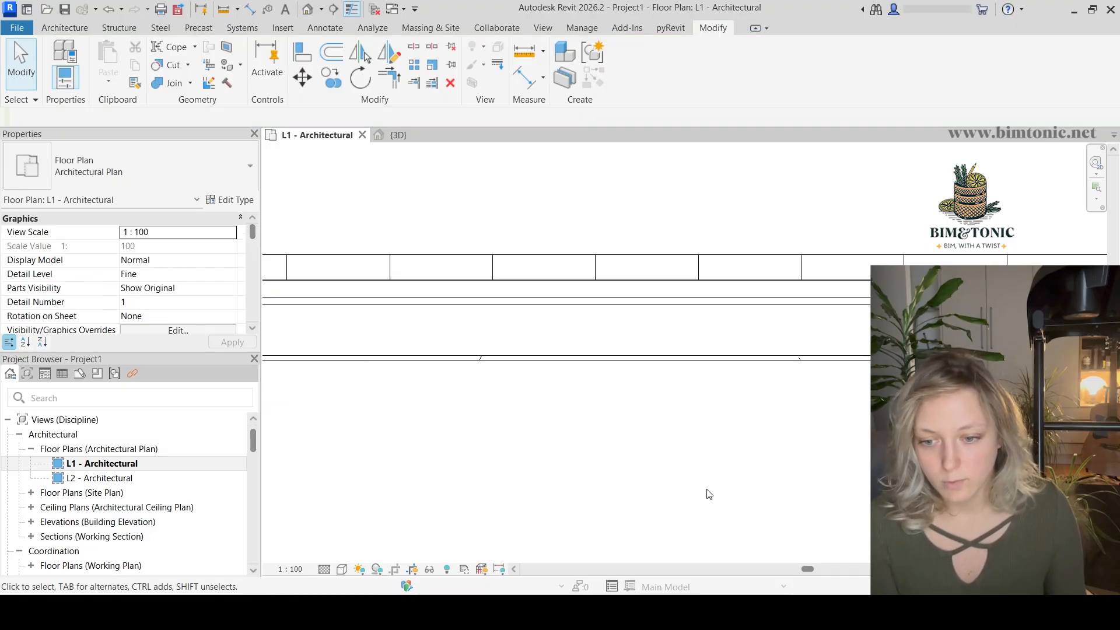
pyautogui.moveTo(847, 461); pyautogui.dragTo(654, 456, button='middle')
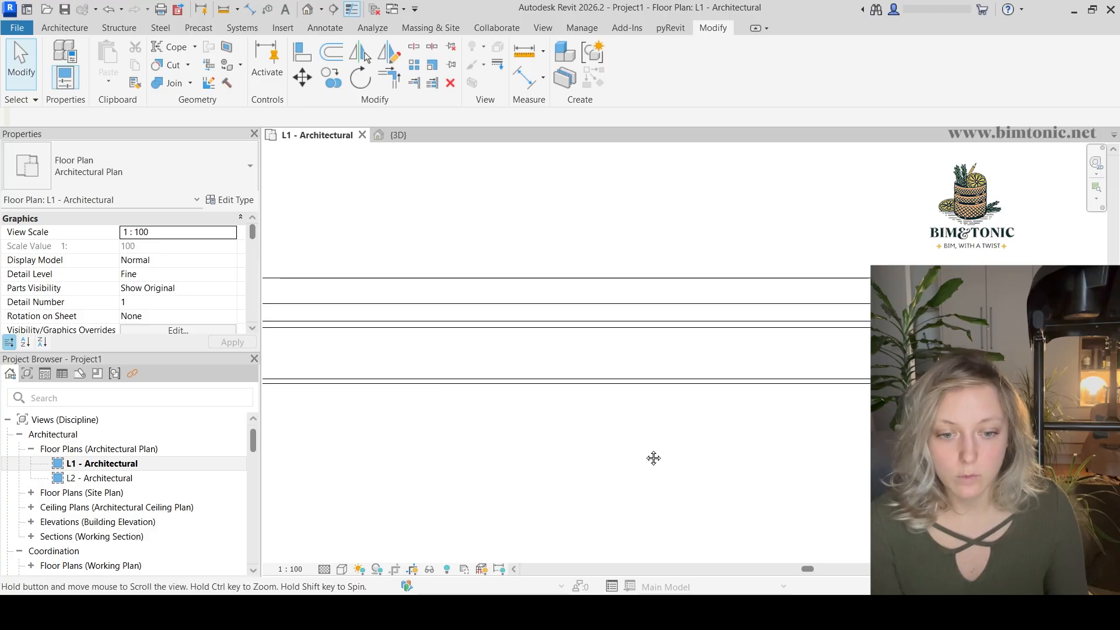
pyautogui.scroll(-3, 637, 451)
pyautogui.scroll(3, 357, 434)
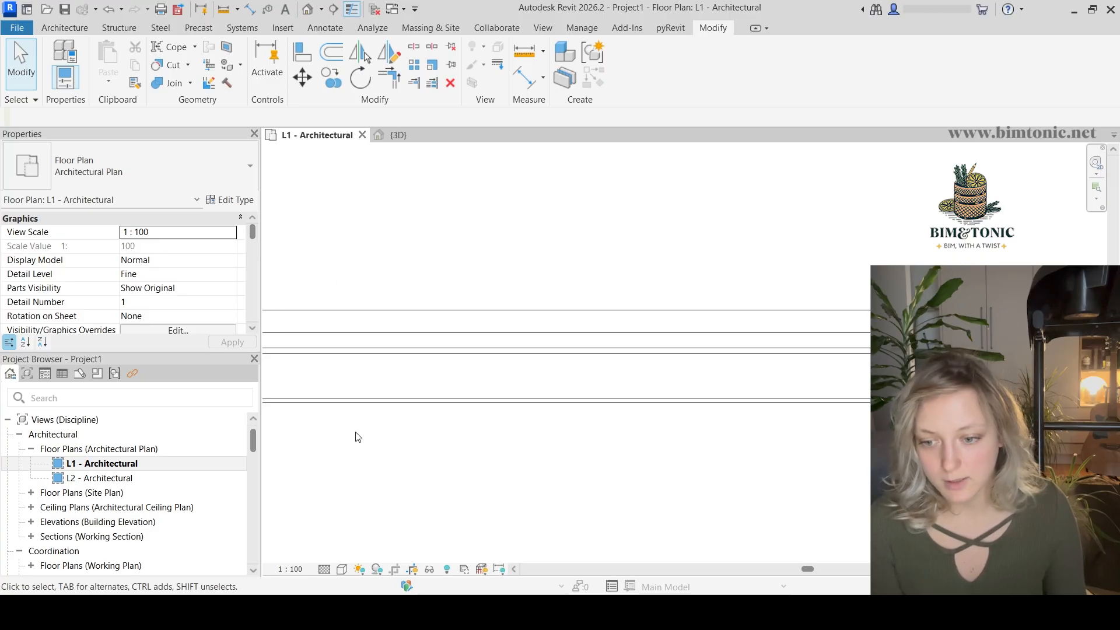
pyautogui.scroll(3, 420, 410)
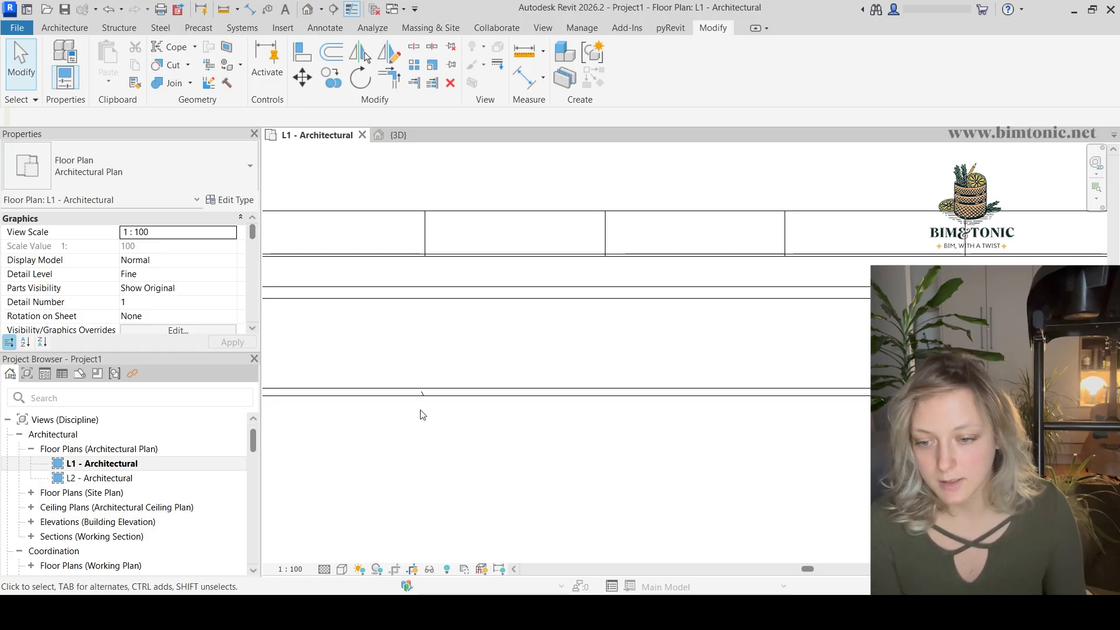
pyautogui.scroll(-2, 484, 477)
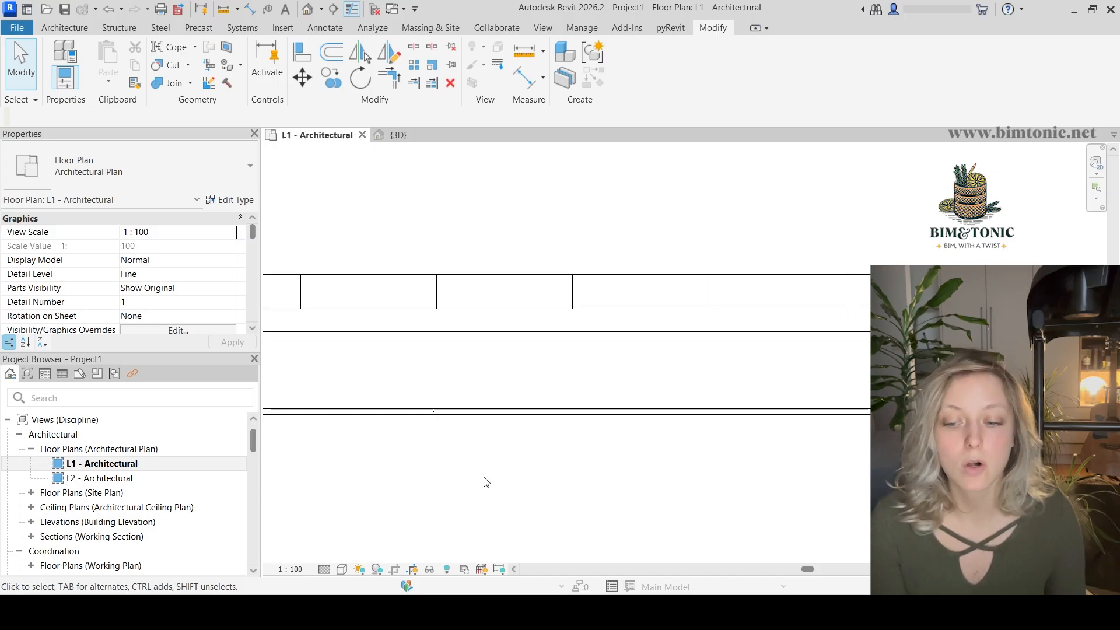
pyautogui.scroll(-1, 484, 480)
# Step: Turn on the Parts category in the floor plan's Visibility/Graphics Overrides and set the plan's Parts Visibility to Show Both
pyautogui.scroll(-2, 174, 266)
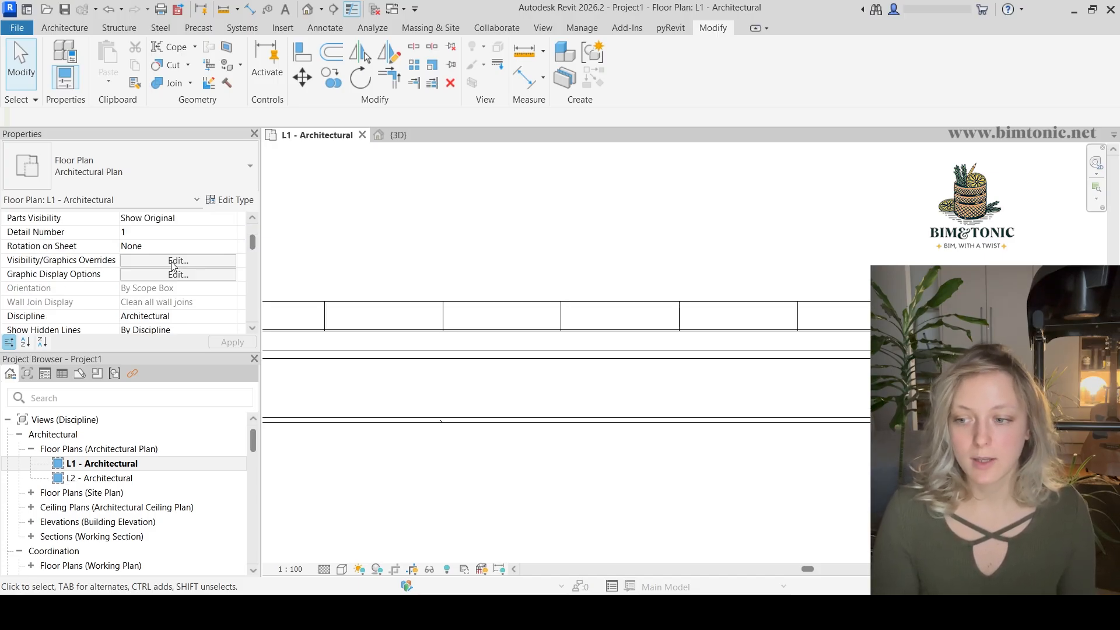
pyautogui.click(209, 263)
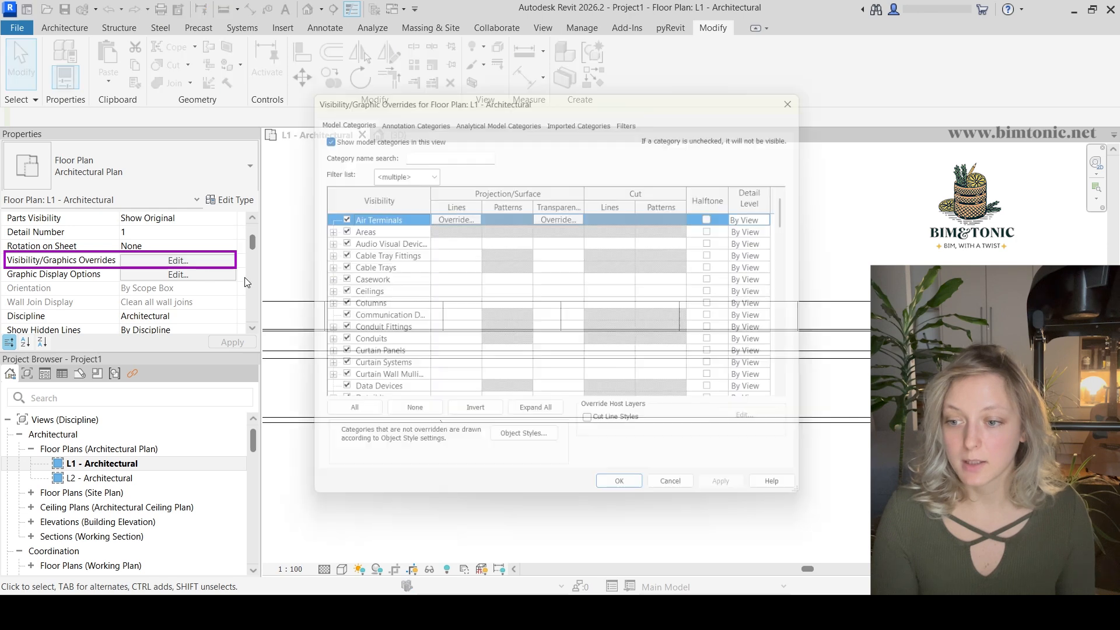
pyautogui.moveTo(801, 215); pyautogui.dragTo(782, 316)
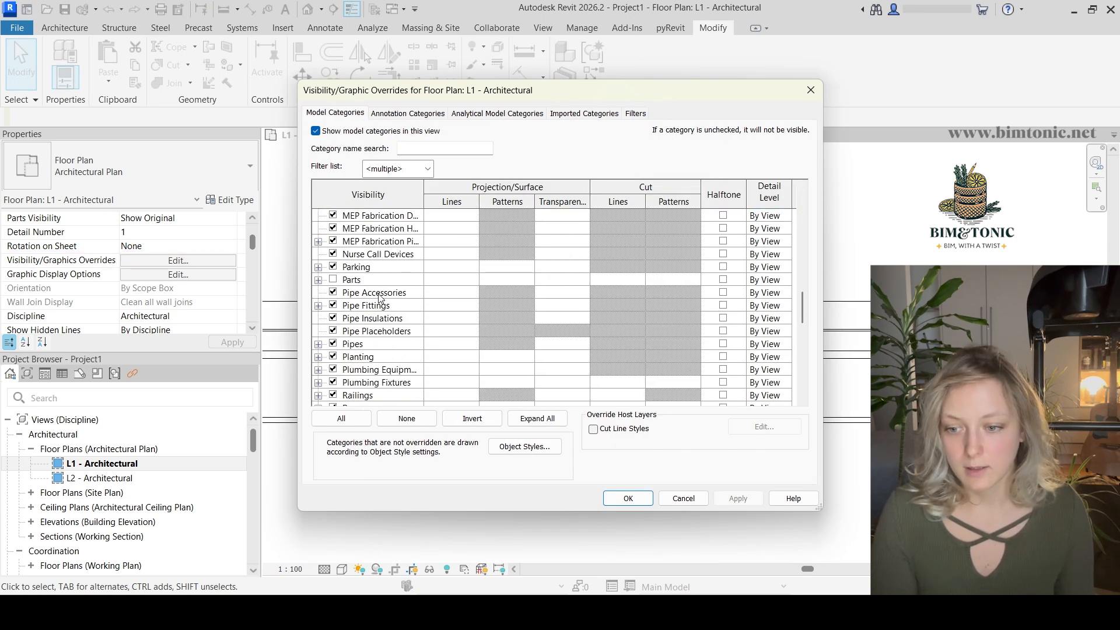
pyautogui.click(385, 278)
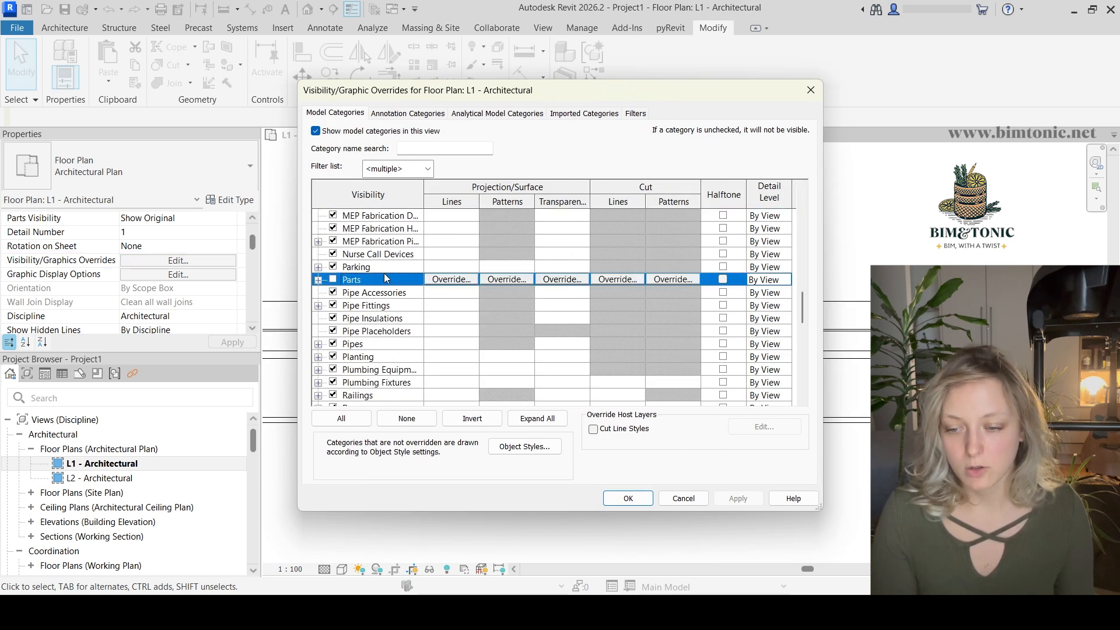
pyautogui.click(333, 280)
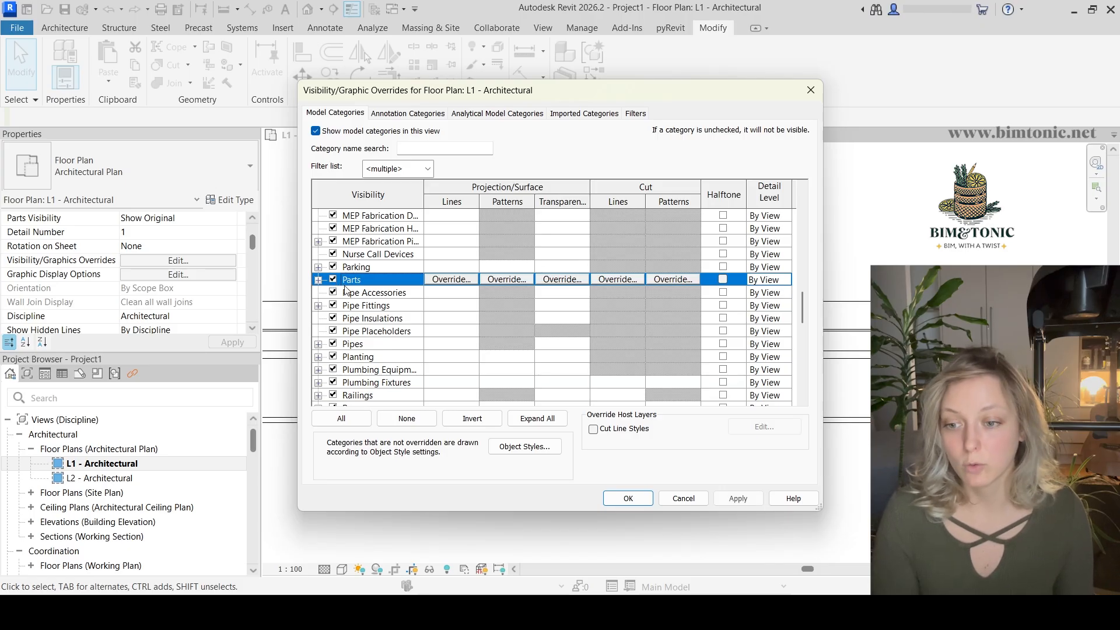
pyautogui.click(628, 498)
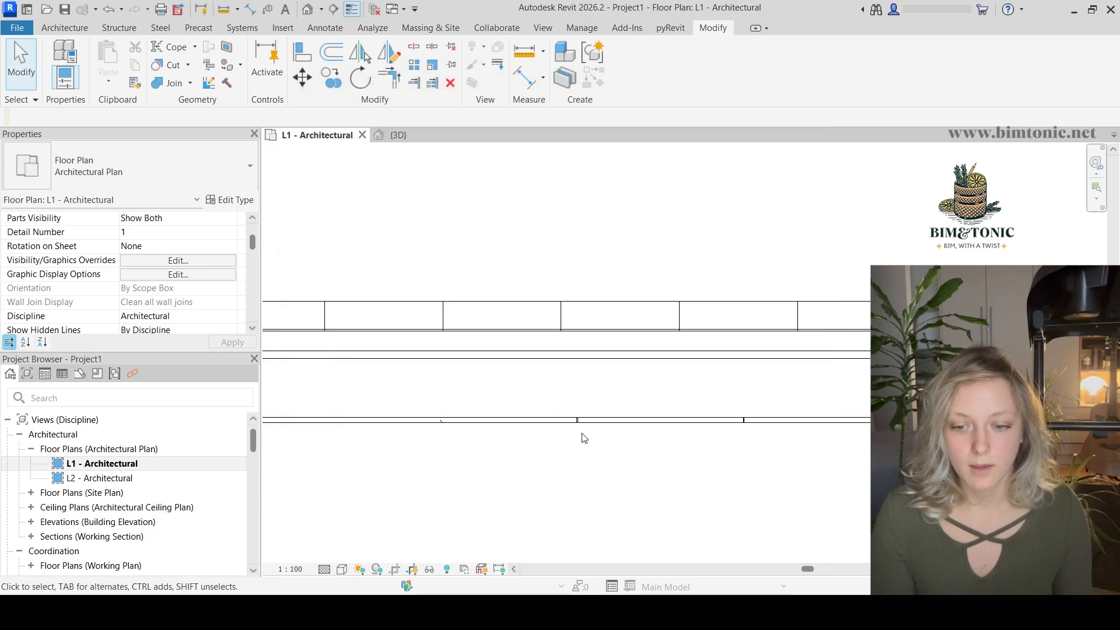
# Step: Examine the division gaps in the wall's front layer in plan and check how the individual layers are selected as parts
pyautogui.scroll(4, 584, 438)
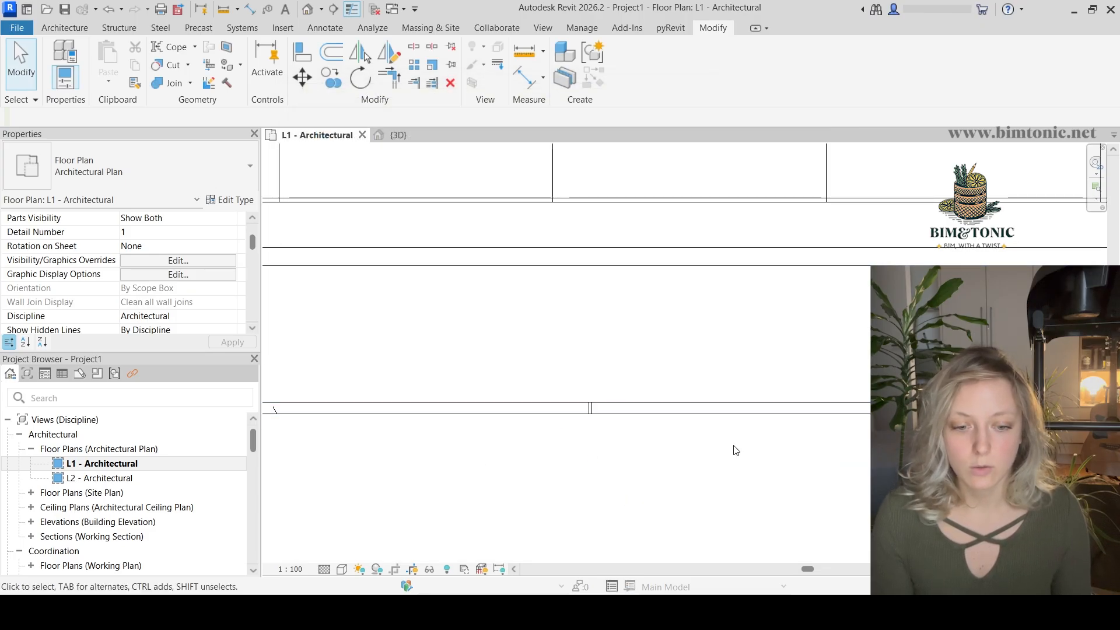
pyautogui.scroll(-3, 628, 485)
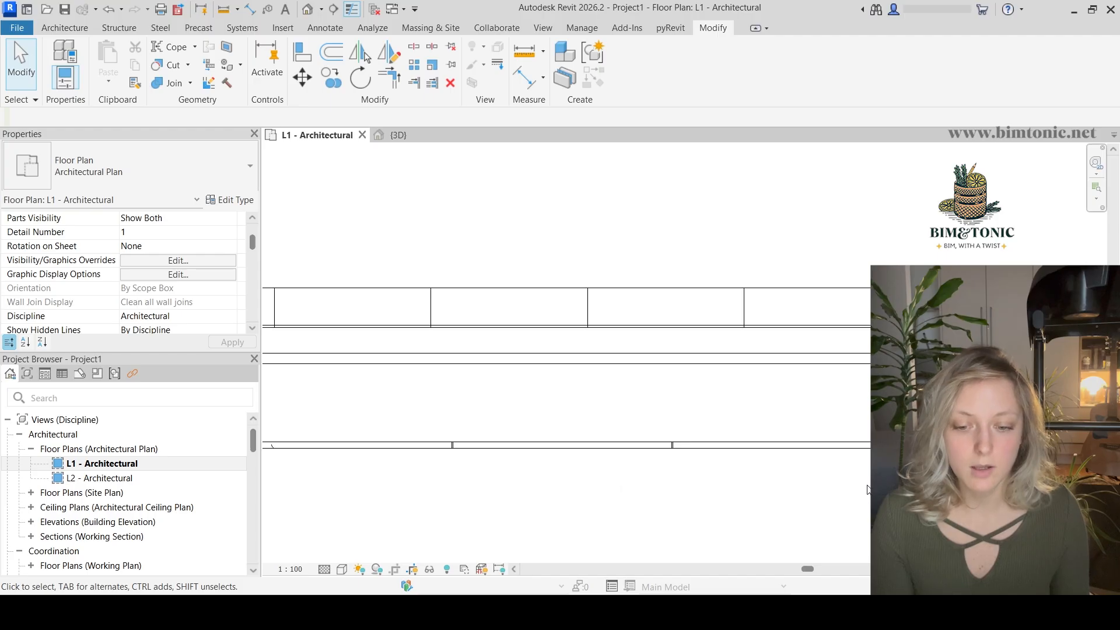
pyautogui.scroll(-4, 845, 492)
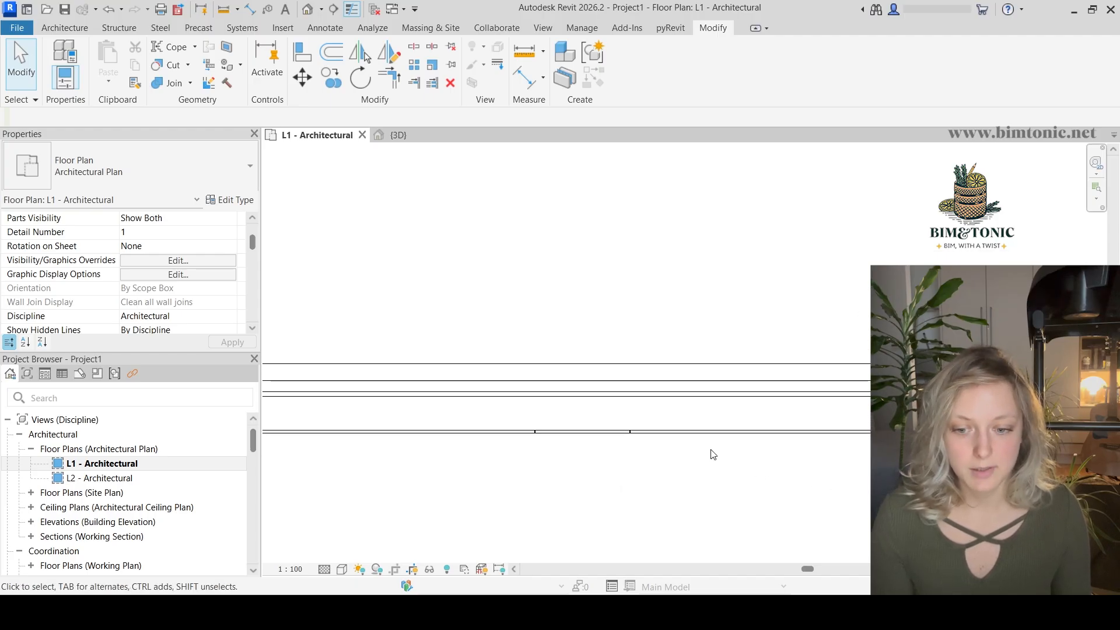
pyautogui.scroll(2, 713, 454)
pyautogui.click(671, 414)
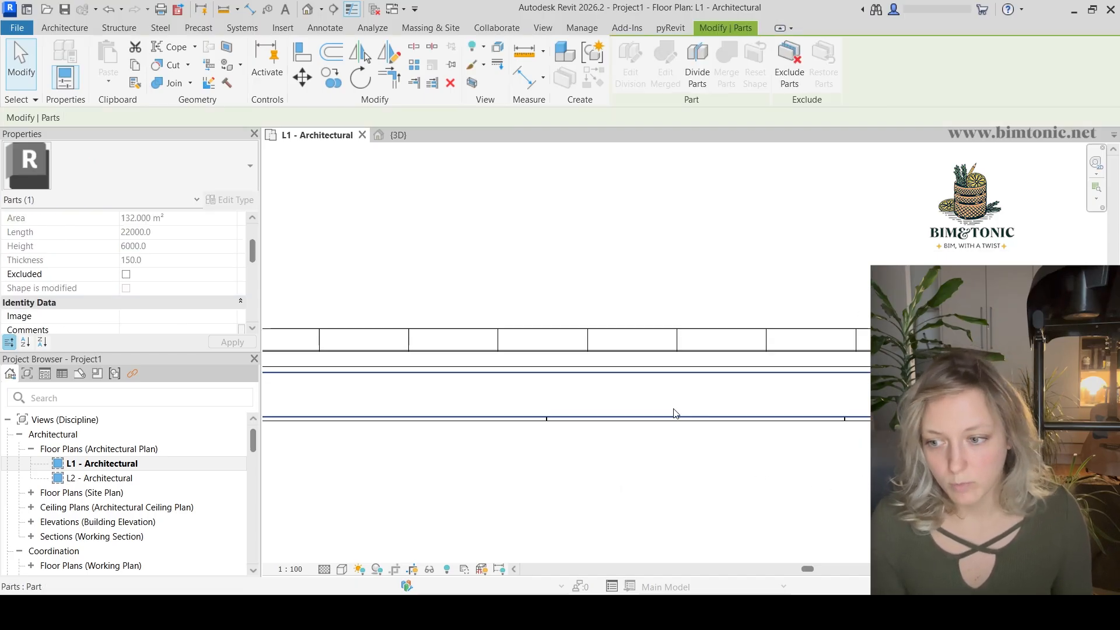
pyautogui.click(672, 369)
pyautogui.scroll(2, 672, 368)
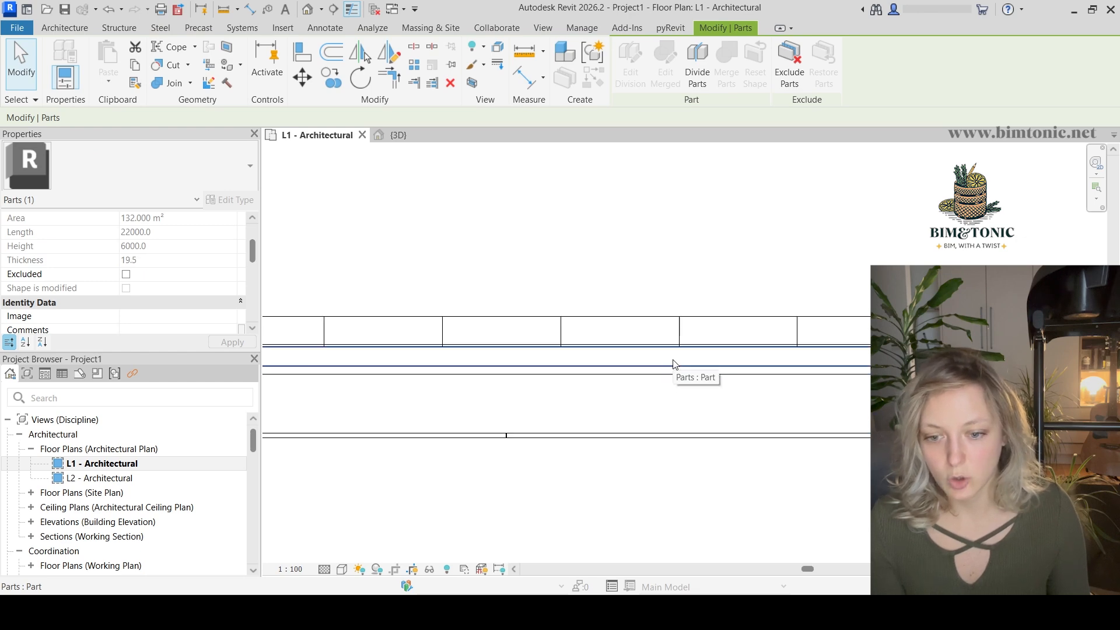
# Step: Review the identity, material, phasing and IFC properties of the air layer's part in the floor plan
pyautogui.click(675, 364)
pyautogui.scroll(-3, 171, 302)
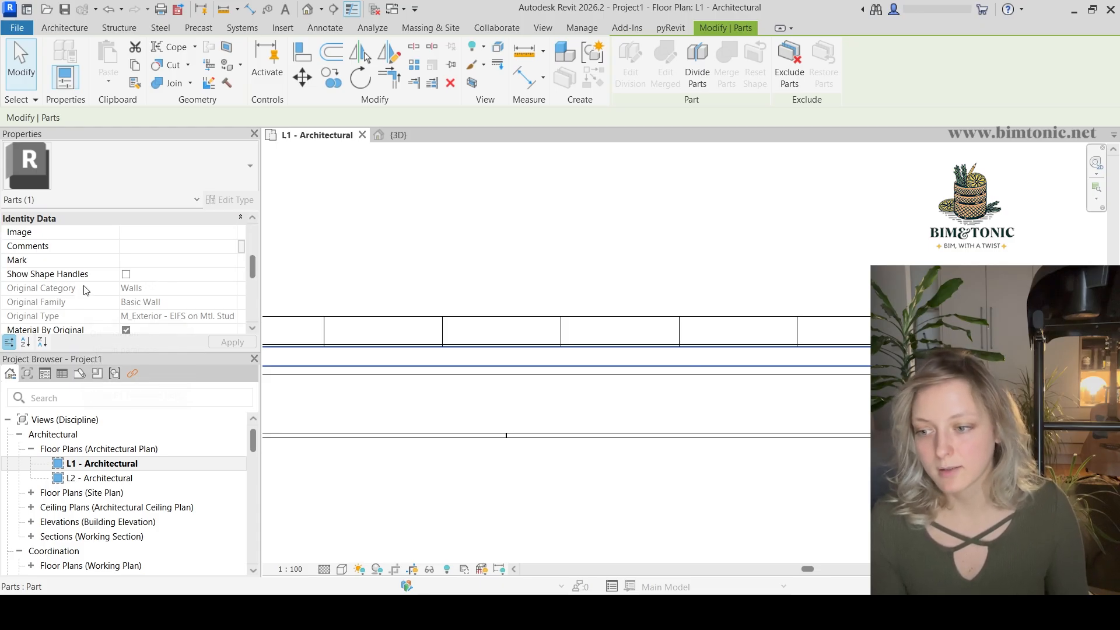
pyautogui.scroll(-1, 84, 301)
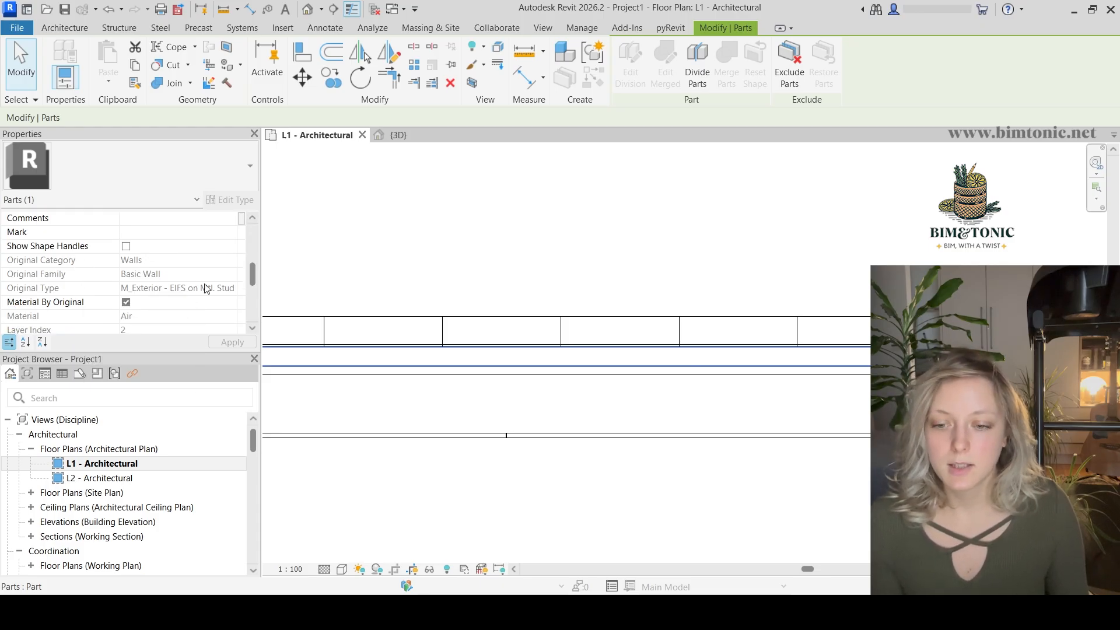
pyautogui.scroll(-2, 205, 290)
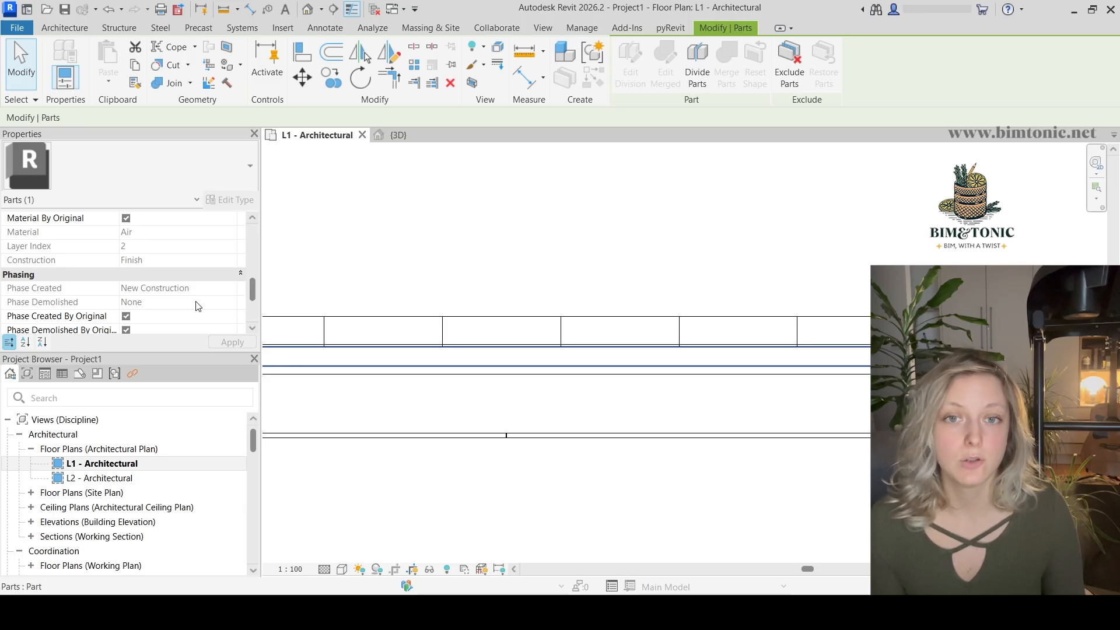
pyautogui.scroll(-3, 198, 306)
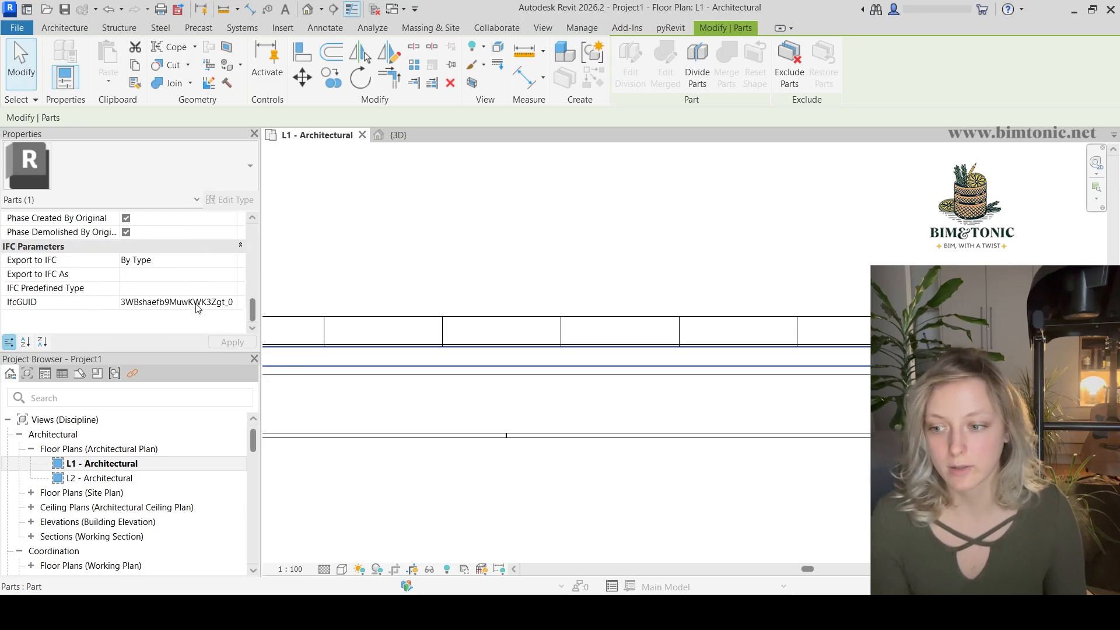
# Step: Return to the 3D view and open the division sketch of the wall's front parts for editing
pyautogui.click(398, 135)
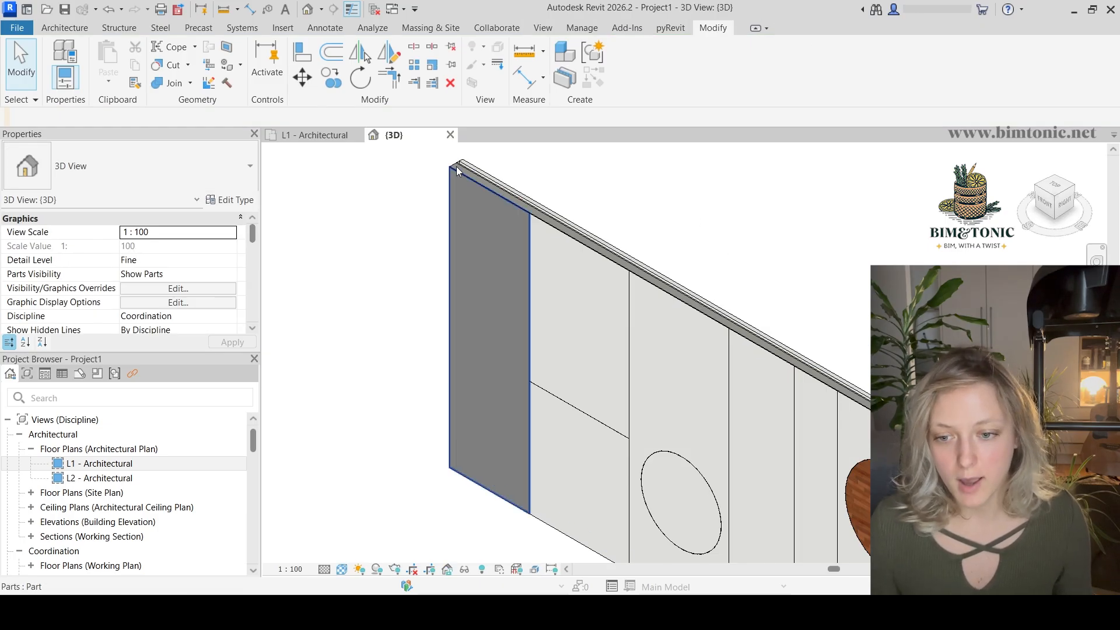
pyautogui.click(453, 172)
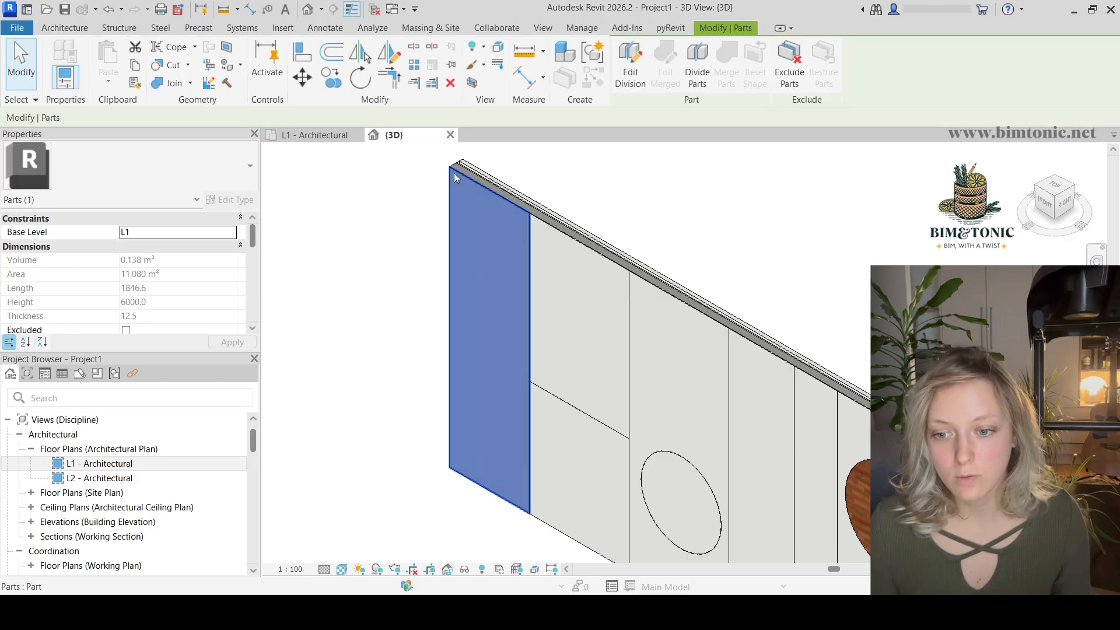
pyautogui.click(607, 279)
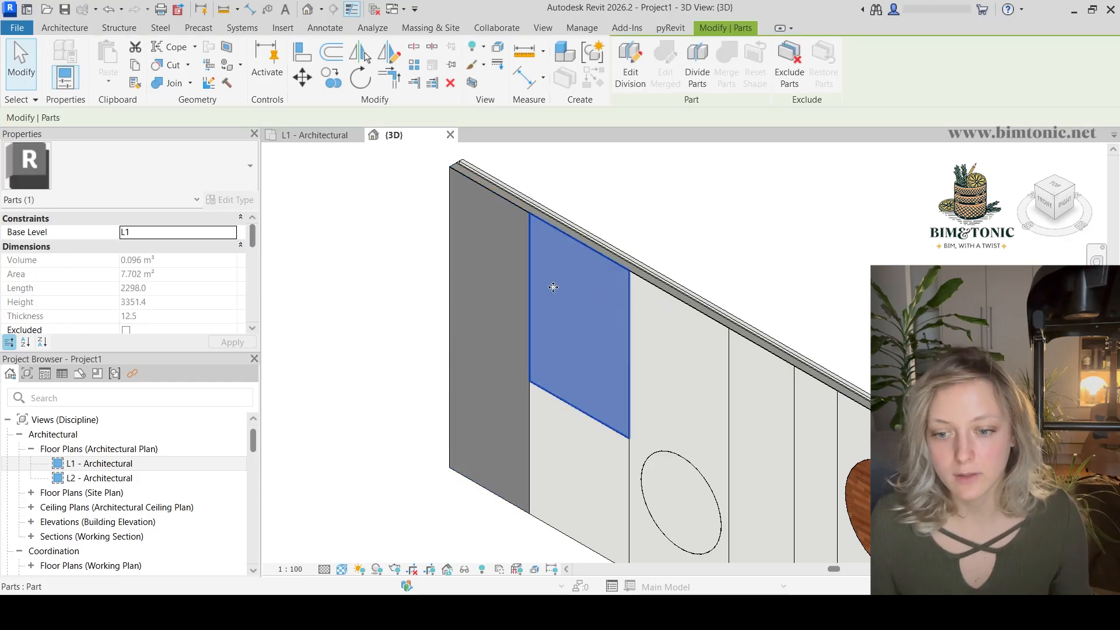
pyautogui.click(633, 79)
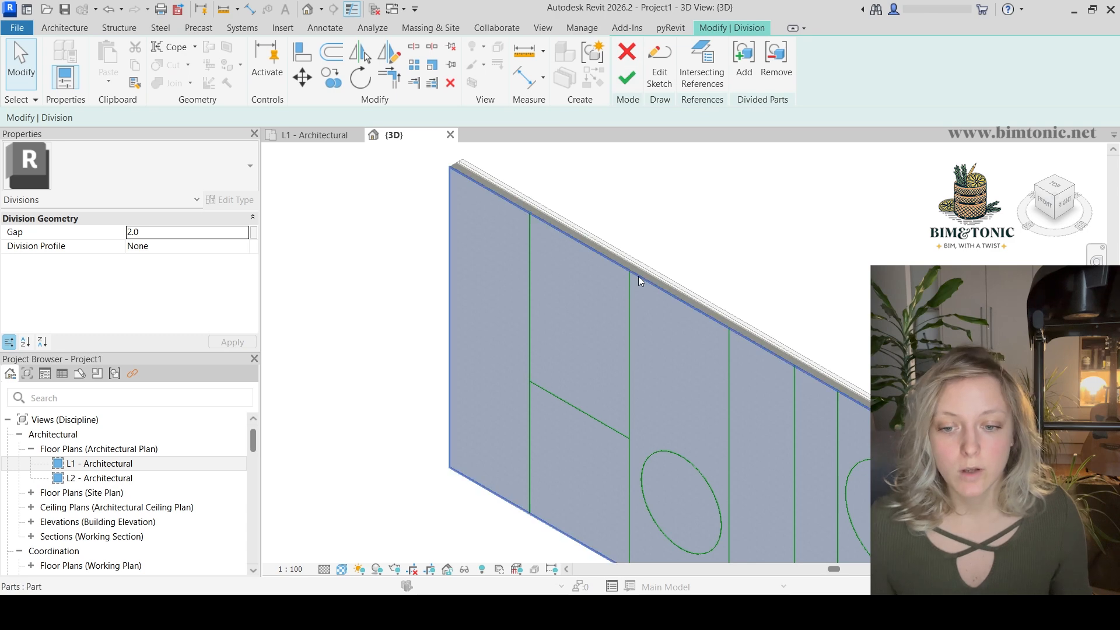
pyautogui.click(660, 69)
pyautogui.scroll(-5, 592, 214)
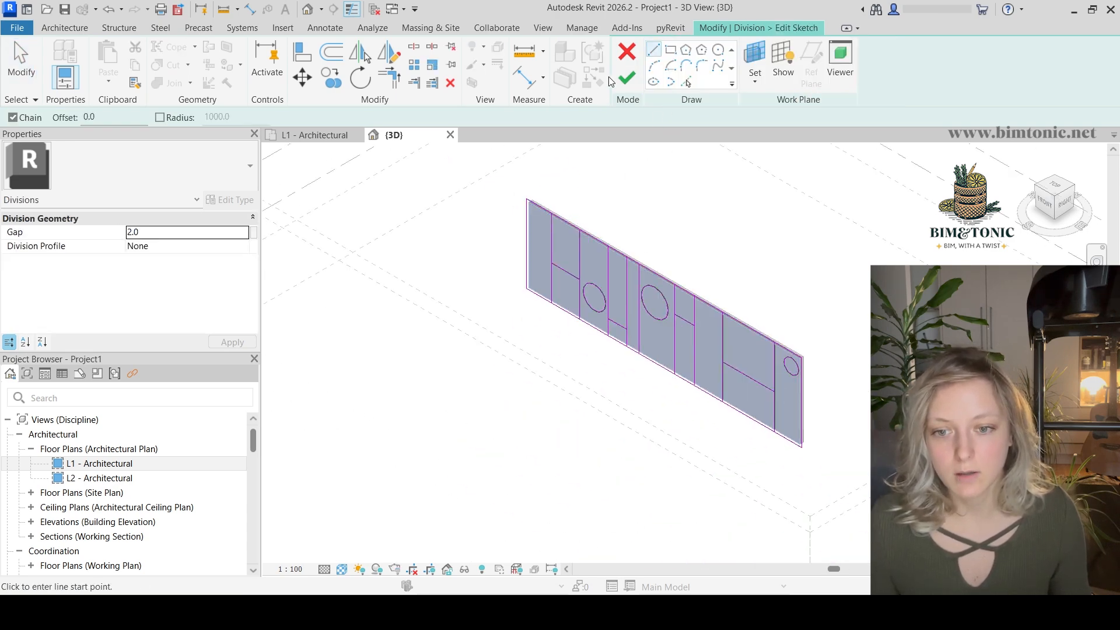
pyautogui.click(21, 58)
pyautogui.scroll(2, 691, 334)
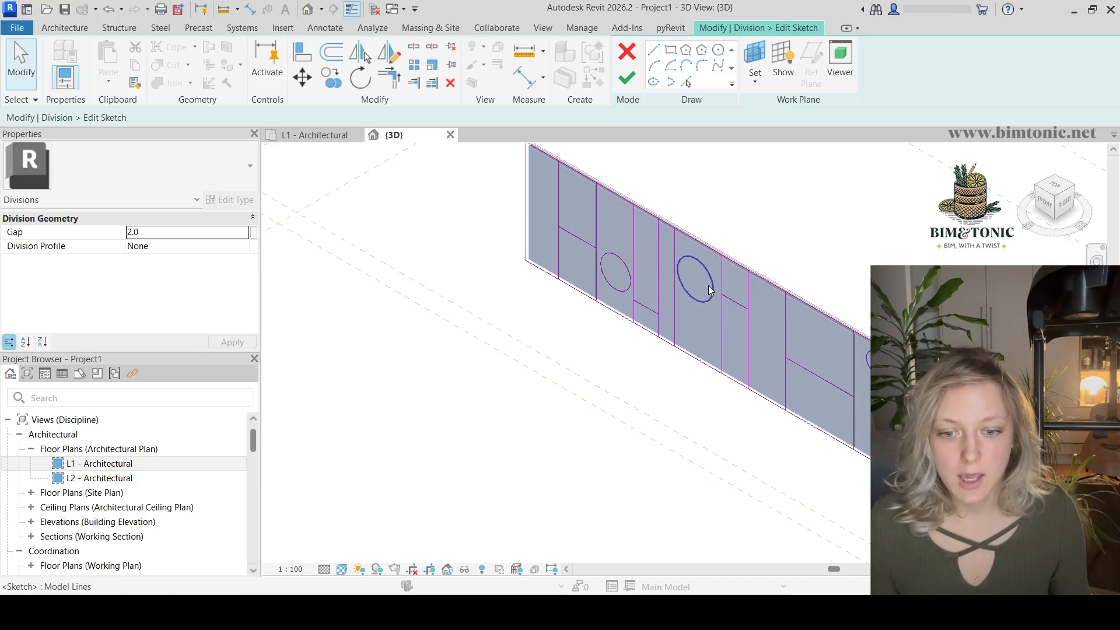
# Step: Delete the circle between the fifth and sixth vertical lines and the seventh vertical line from the division sketch
pyautogui.click(708, 285)
pyautogui.click(690, 327)
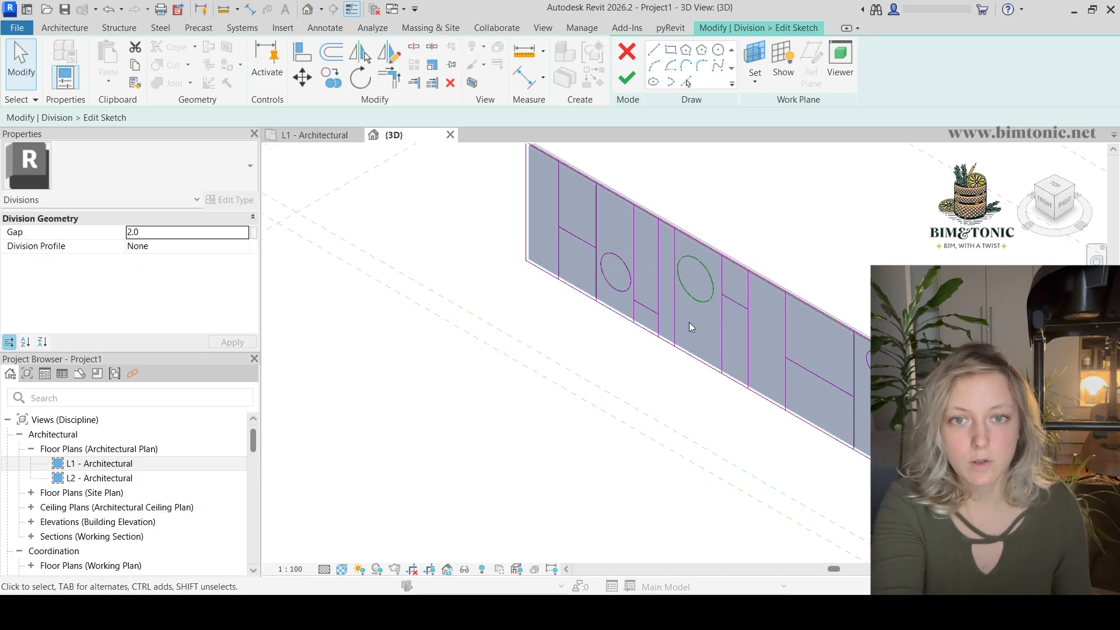
pyautogui.click(746, 338)
pyautogui.click(778, 353)
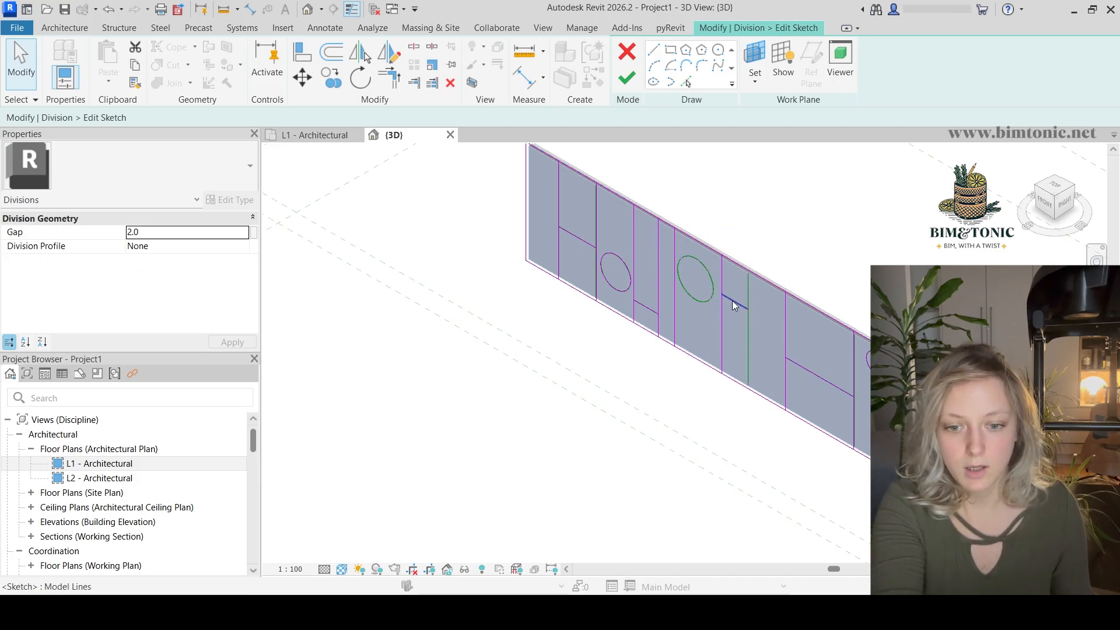
# Step: Extend the horizontal line starting at the sixth vertical line to the next remaining vertical, 3900 mm long, and finish the sketch and division
pyautogui.click(732, 300)
pyautogui.moveTo(747, 307); pyautogui.dragTo(785, 323)
pyautogui.moveTo(787, 329); pyautogui.dragTo(787, 329)
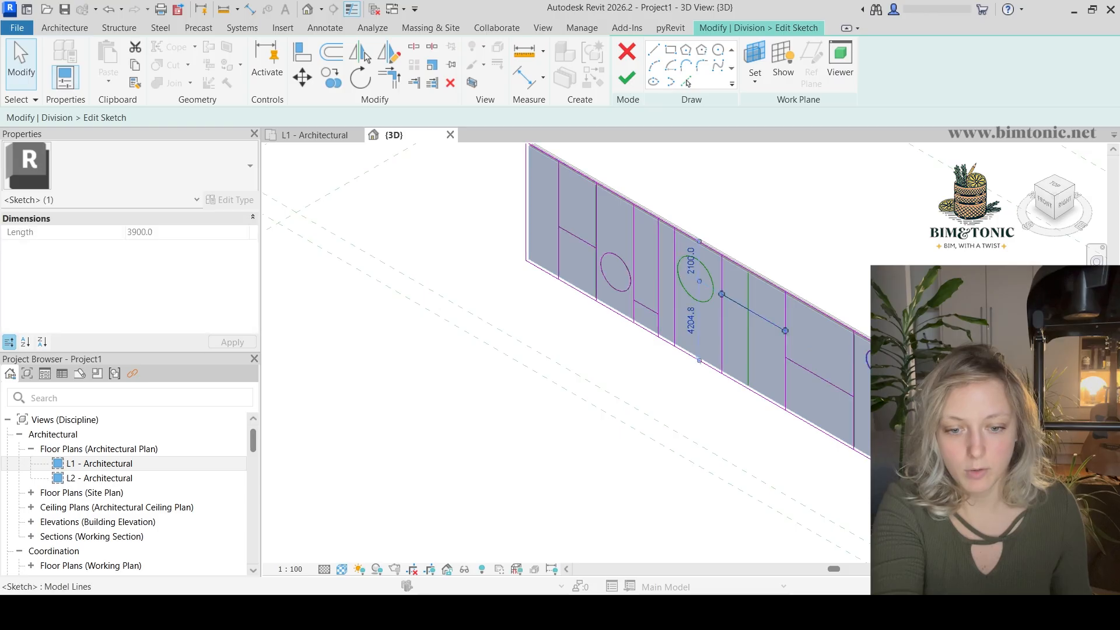
pyautogui.press('Escape')
pyautogui.click(626, 78)
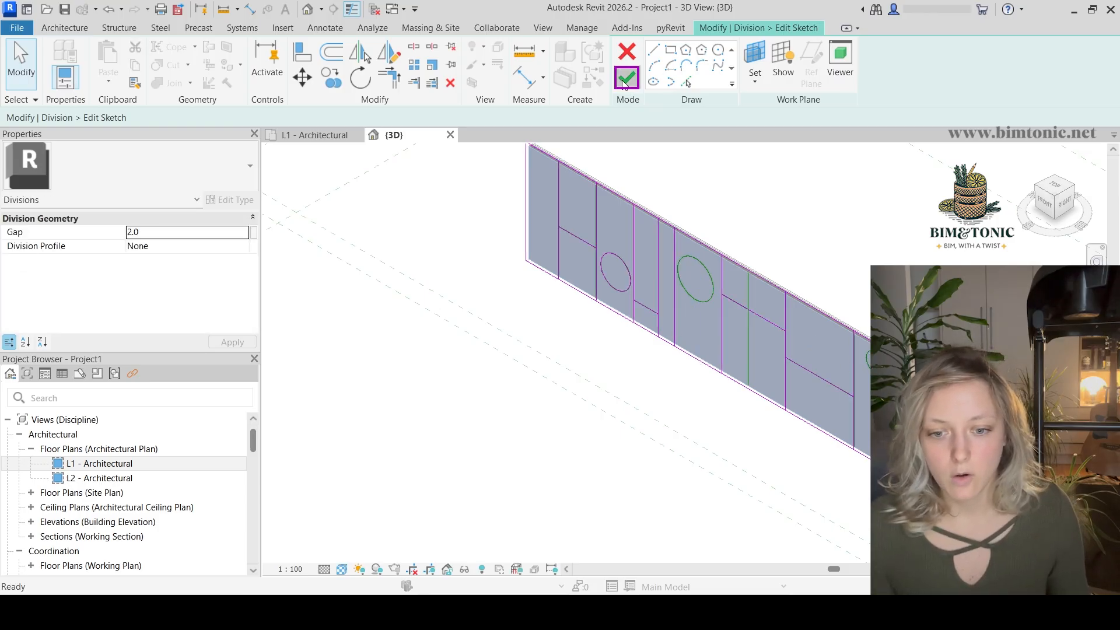
pyautogui.click(625, 77)
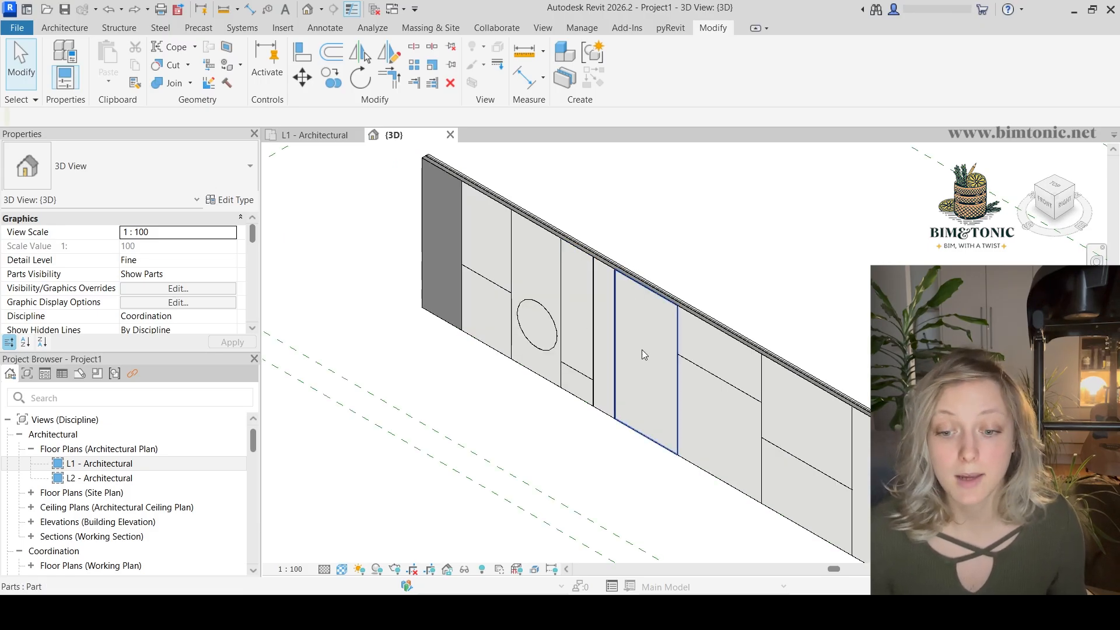
# Step: Delete the wall's 150 mm thick layer part along with its dependent parts, and select the original wall
pyautogui.scroll(5, 622, 260)
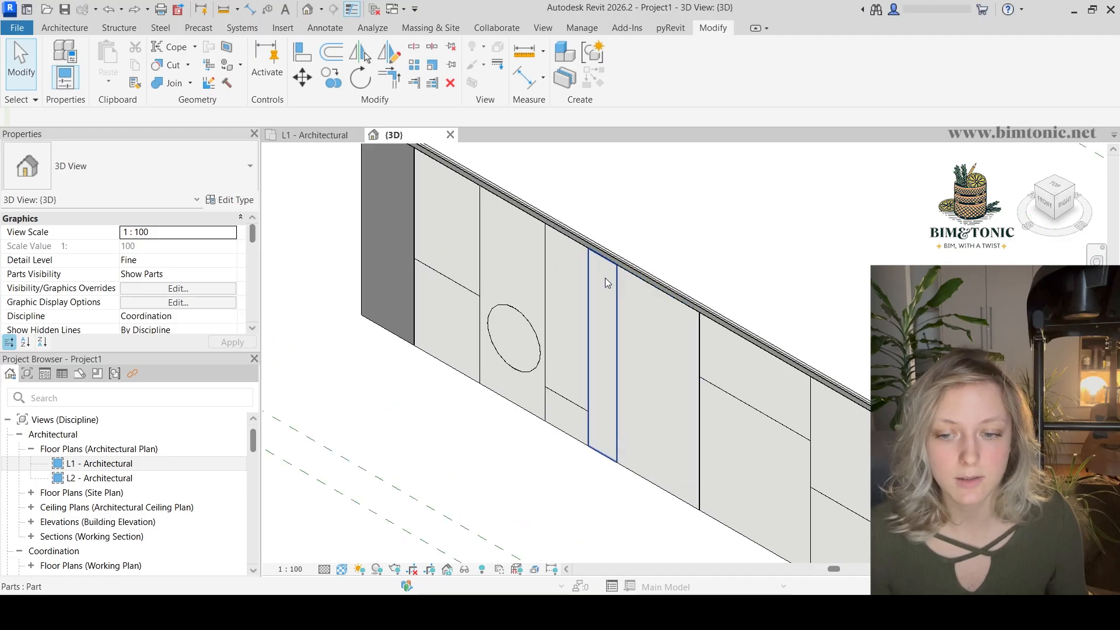
pyautogui.scroll(1, 622, 261)
pyautogui.click(668, 286)
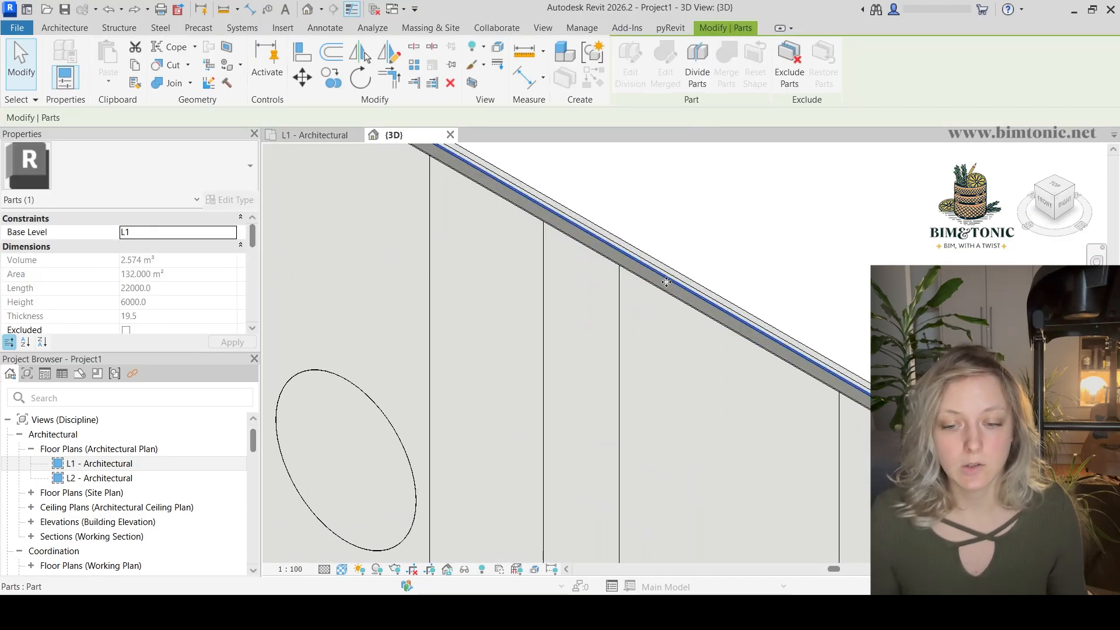
pyautogui.scroll(2, 691, 303)
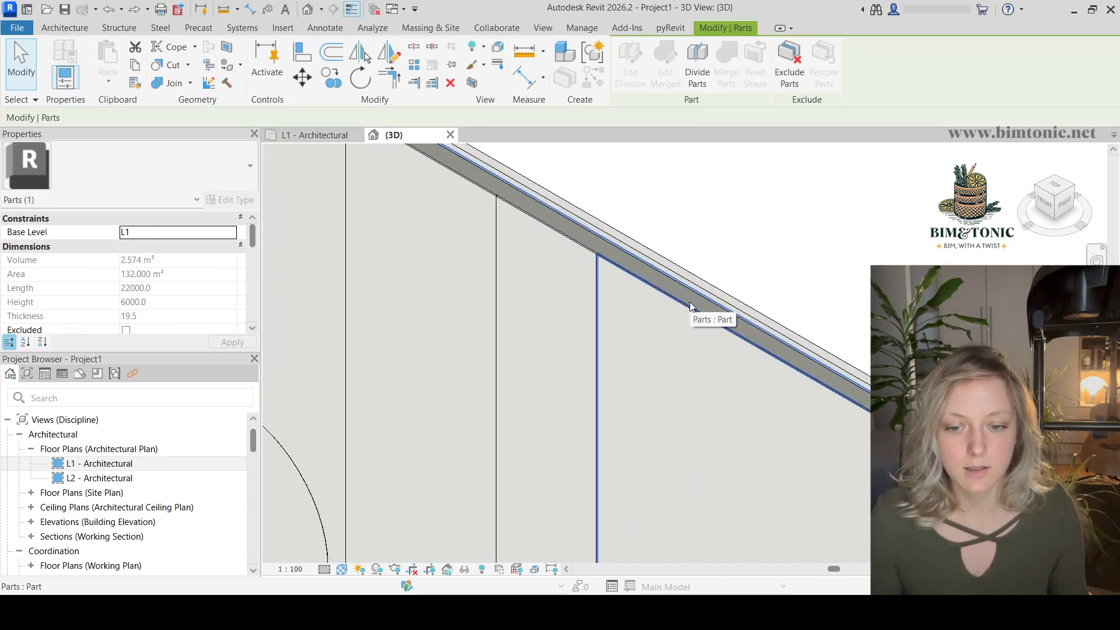
pyautogui.click(689, 300)
pyautogui.scroll(-1, 694, 300)
pyautogui.click(697, 299)
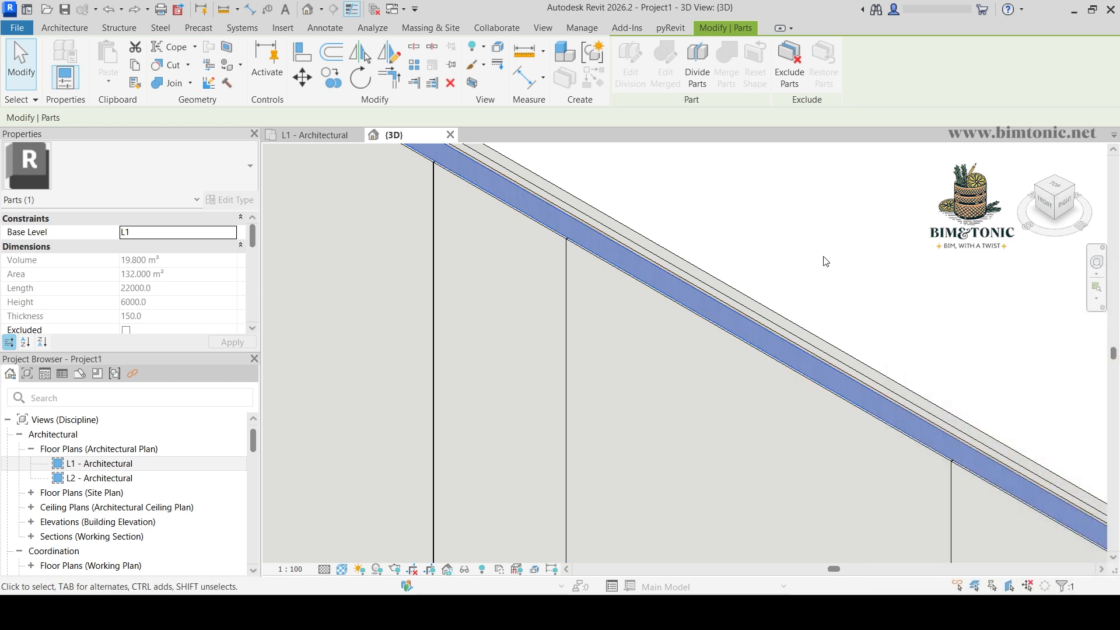
pyautogui.press('Delete')
pyautogui.scroll(-3, 634, 302)
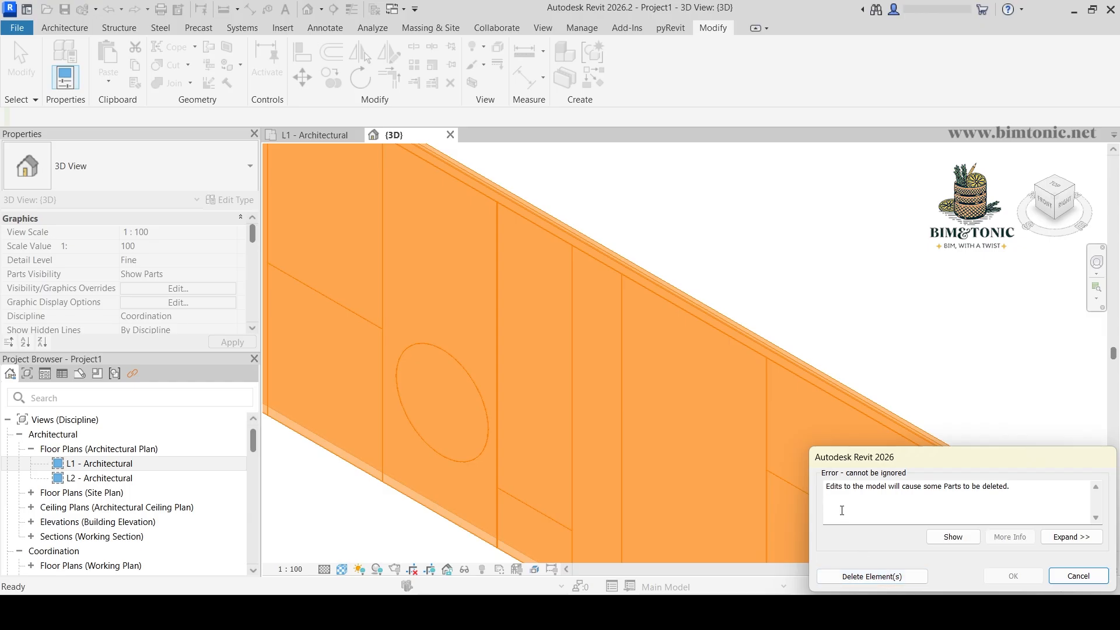
pyautogui.click(892, 576)
pyautogui.scroll(-3, 714, 365)
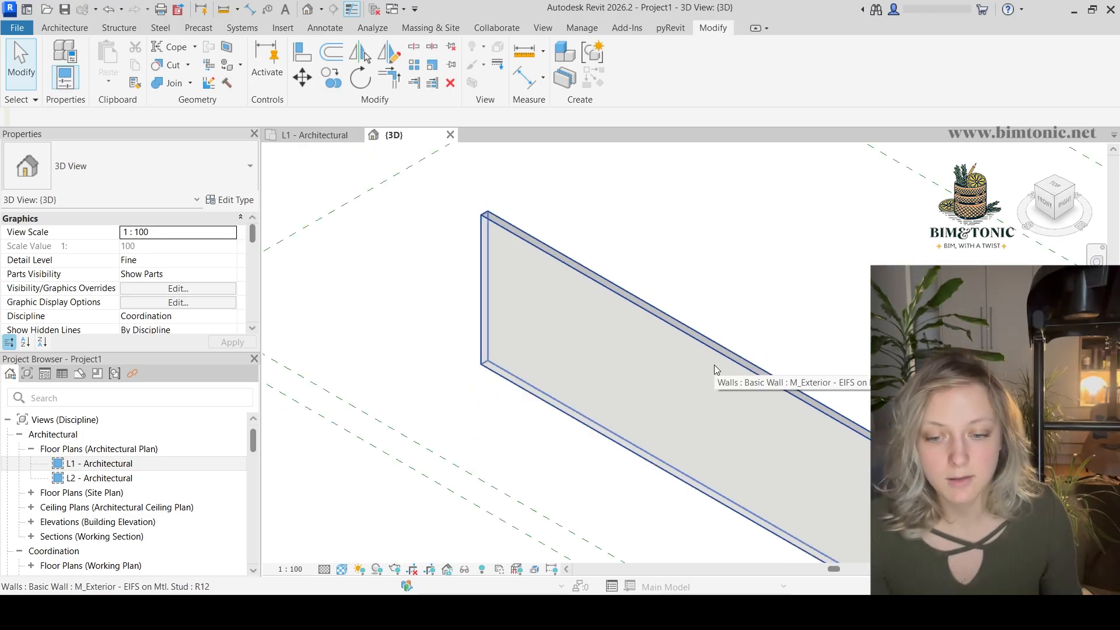
pyautogui.click(715, 367)
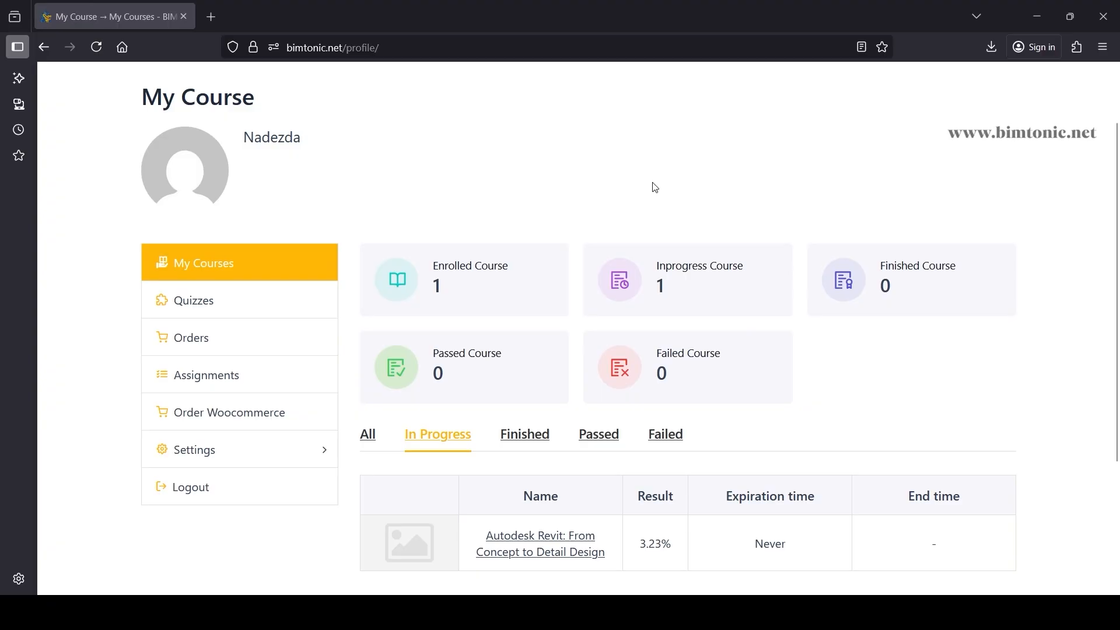
# Step: In the browser, open the course "Autodesk Revit: From Concept to Detail Design" and expand its Introduction to Revit and Setting Up The Project sections
pyautogui.scroll(-3, 655, 187)
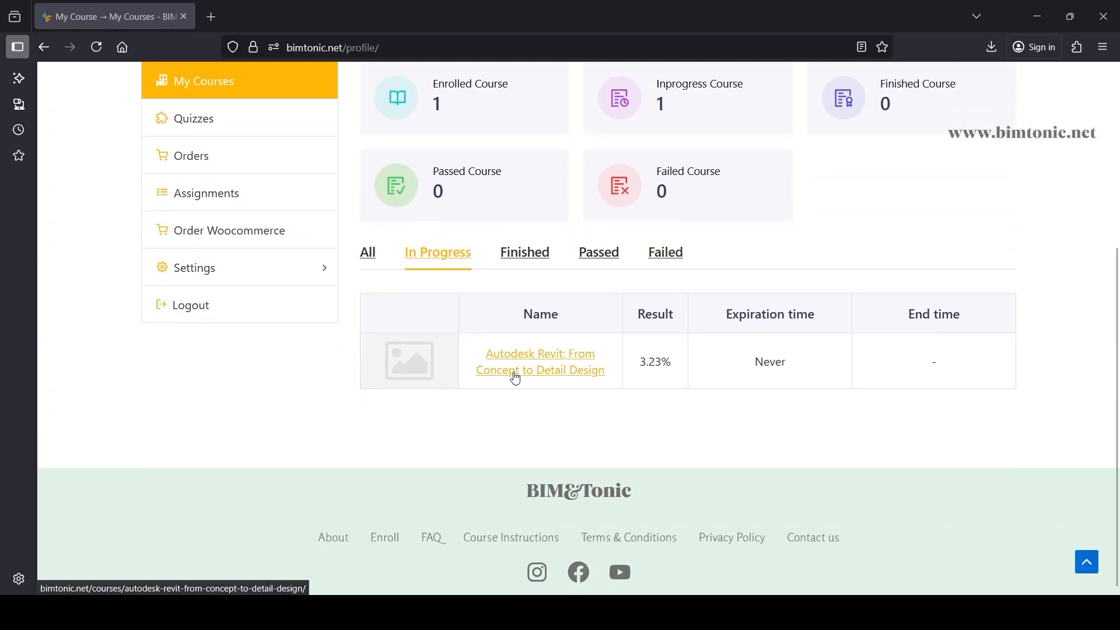
pyautogui.click(515, 379)
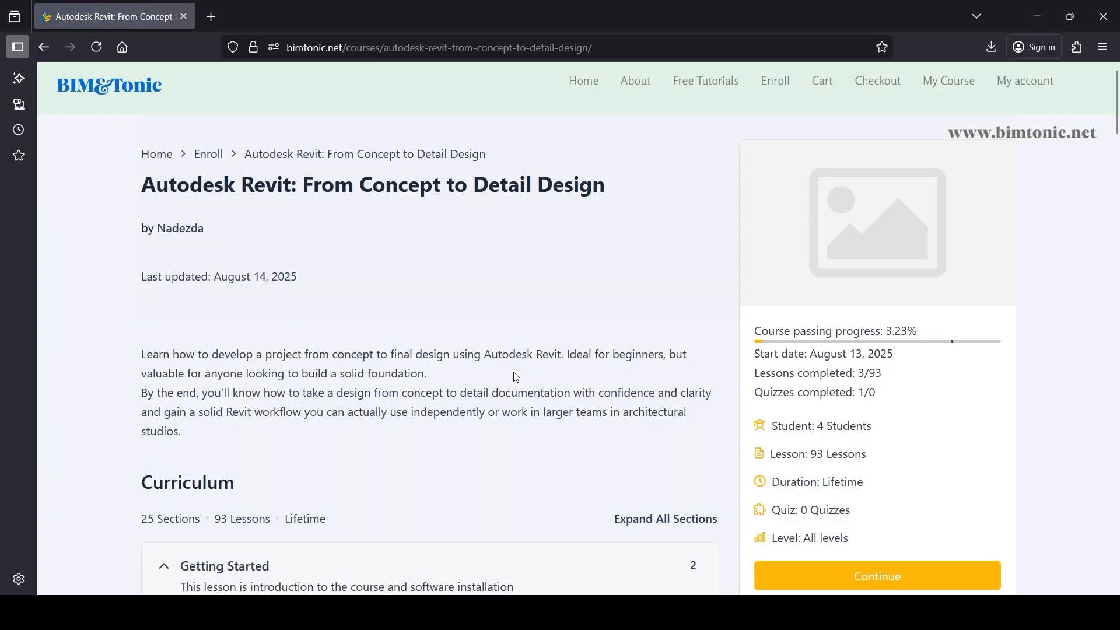
pyautogui.scroll(-5, 515, 377)
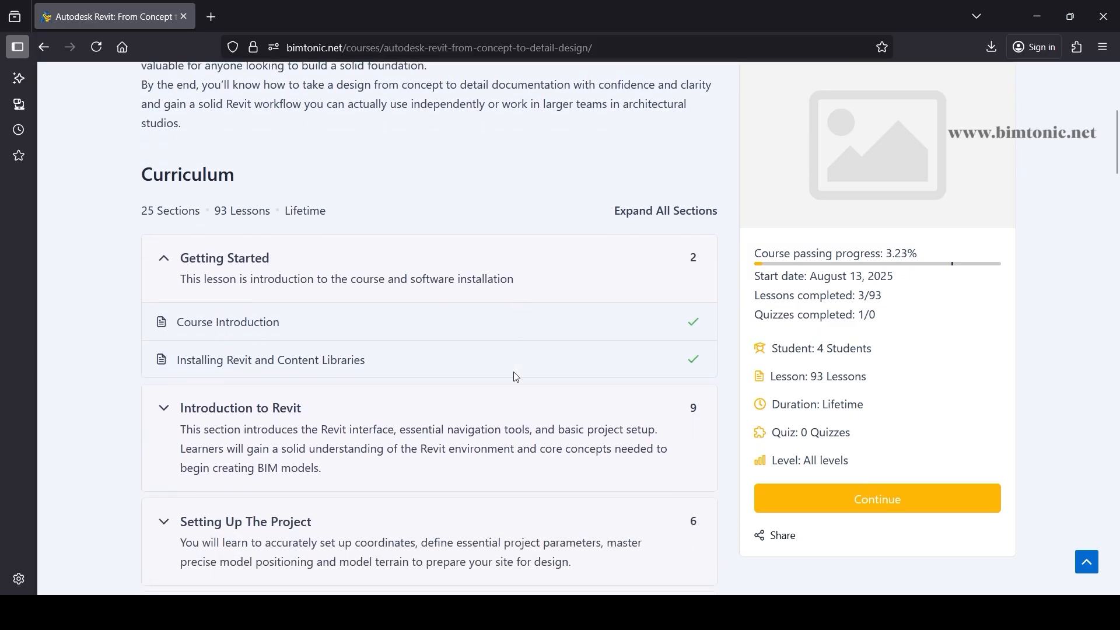
pyautogui.scroll(-1, 515, 377)
pyautogui.click(516, 376)
pyautogui.scroll(-3, 516, 377)
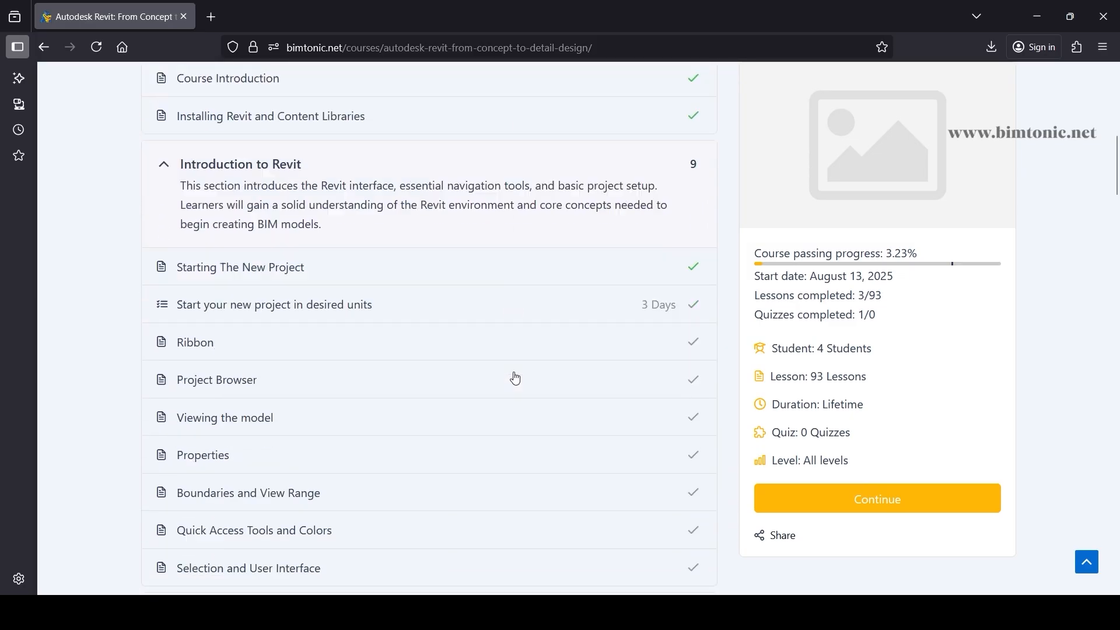
pyautogui.scroll(-5, 516, 377)
pyautogui.click(508, 364)
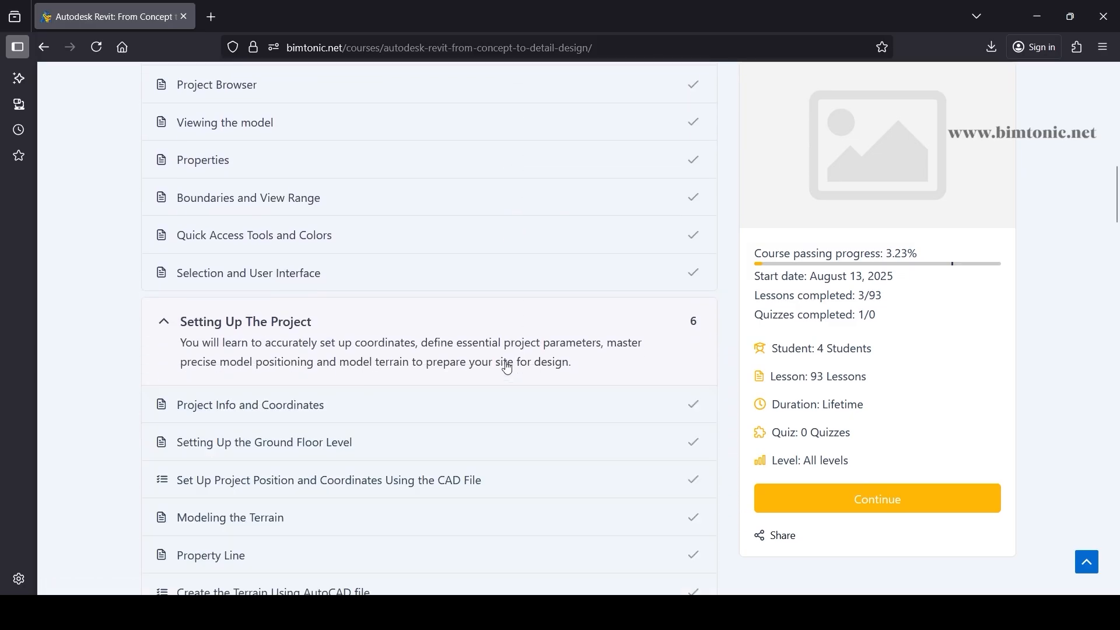
pyautogui.scroll(-5, 507, 368)
pyautogui.click(508, 368)
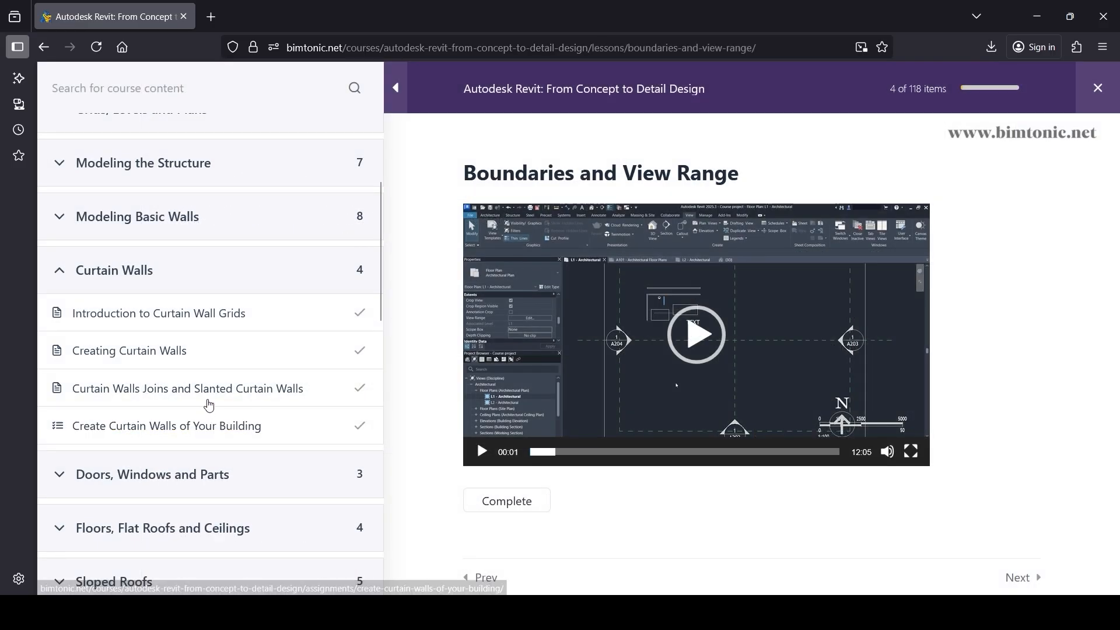
# Step: Open the lesson "Curtain Walls Joins and Slanted Curtain Walls", play its video and mark the lesson complete
pyautogui.click(208, 394)
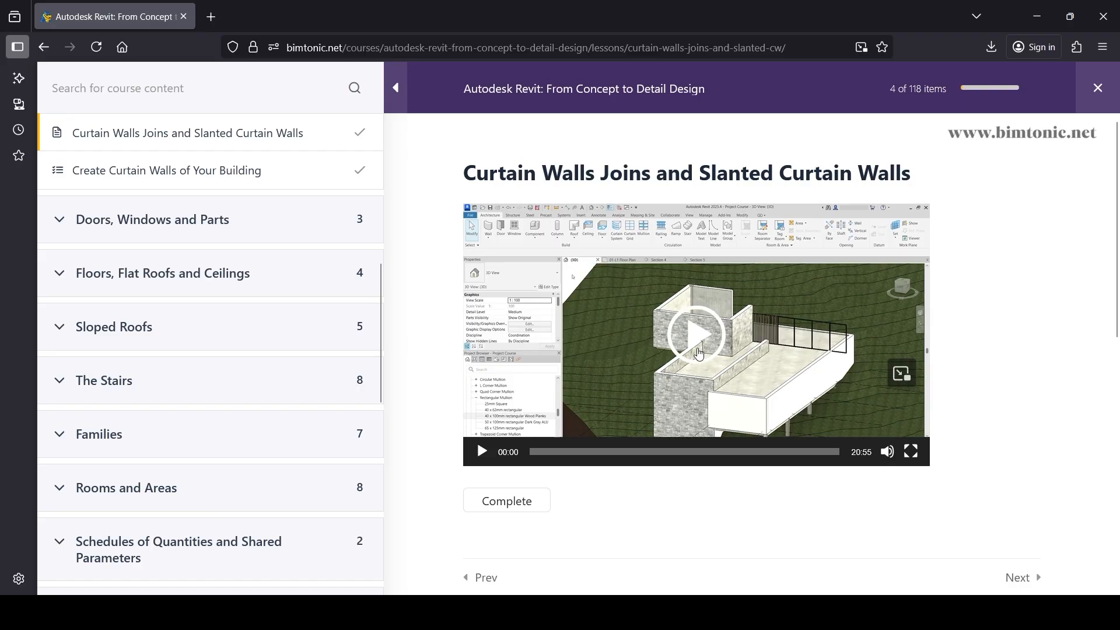
pyautogui.click(699, 354)
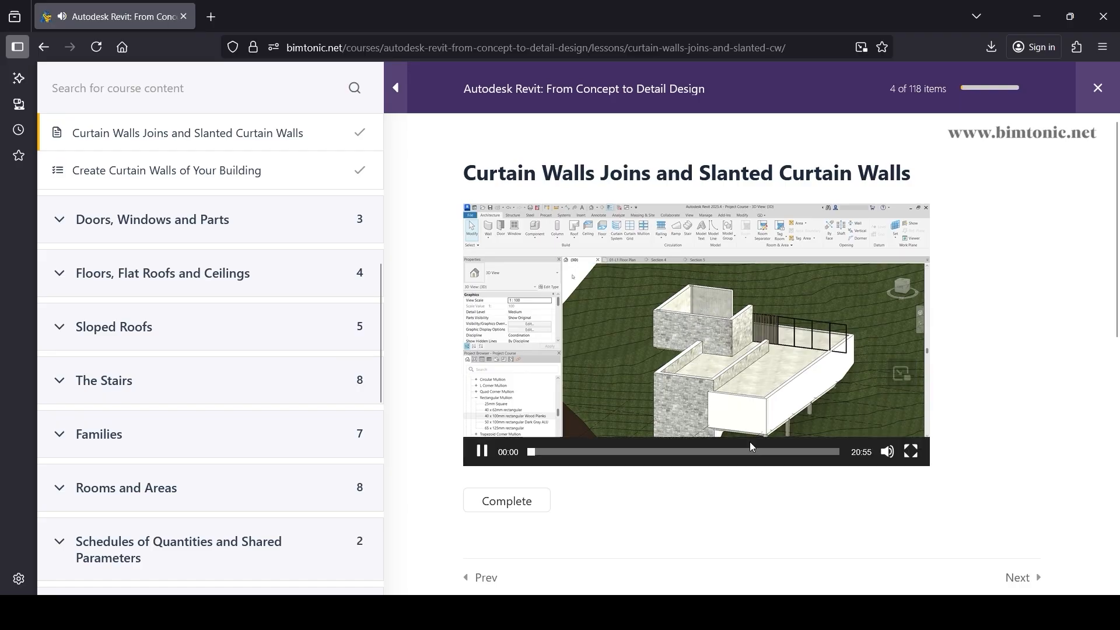
pyautogui.click(493, 501)
pyautogui.click(765, 387)
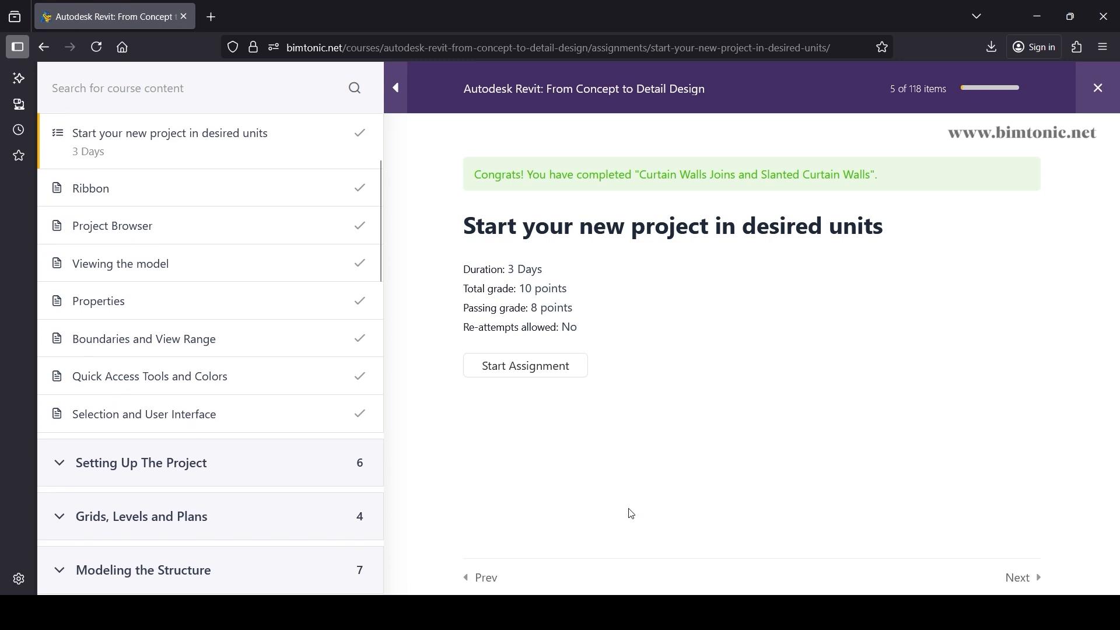
# Step: Start the assignment "Start your new project in desired units" and view its answer editor and file upload section
pyautogui.click(551, 375)
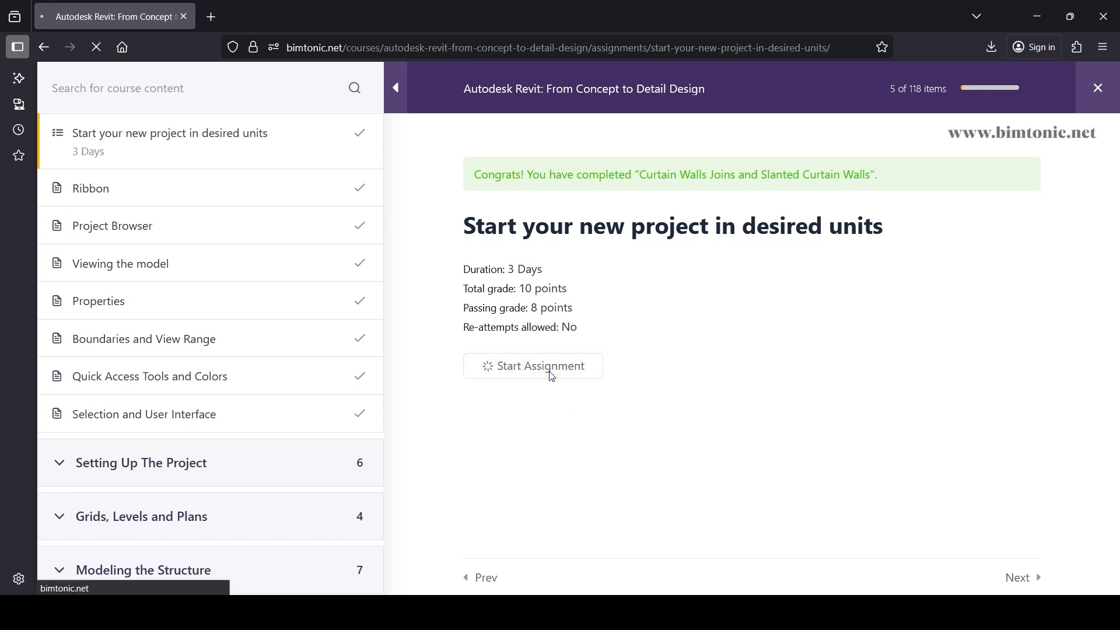
pyautogui.scroll(-5, 552, 375)
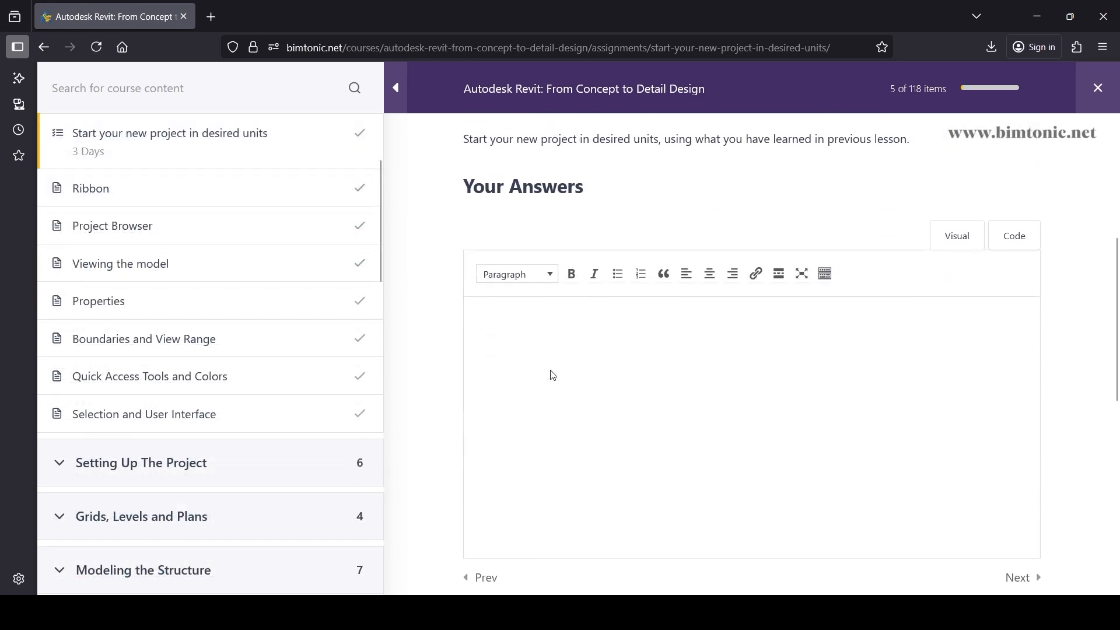
pyautogui.scroll(-4, 551, 375)
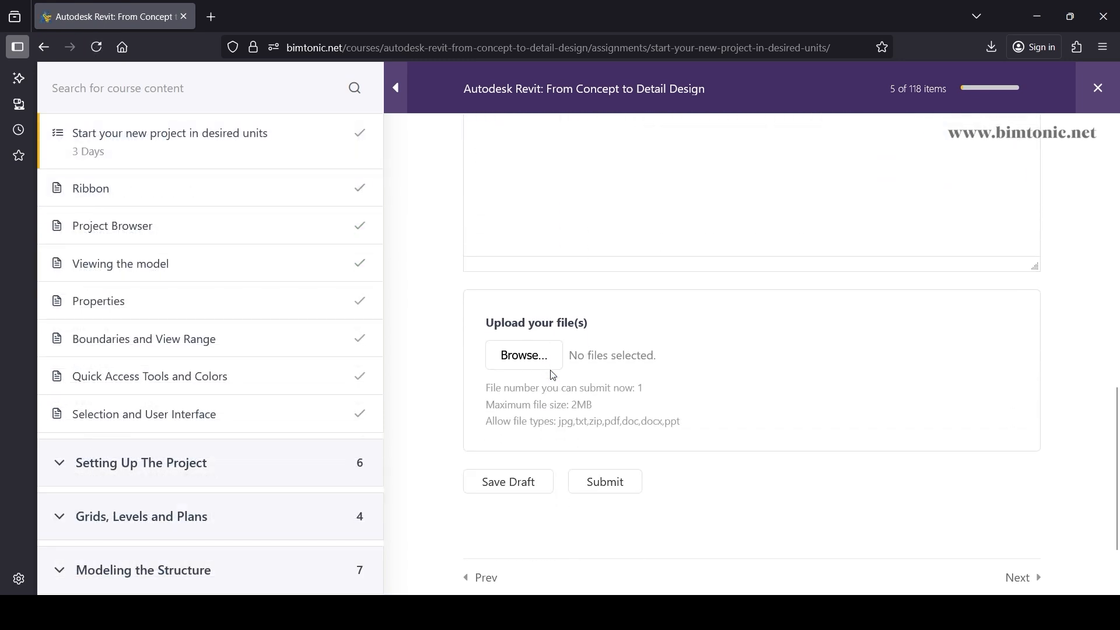